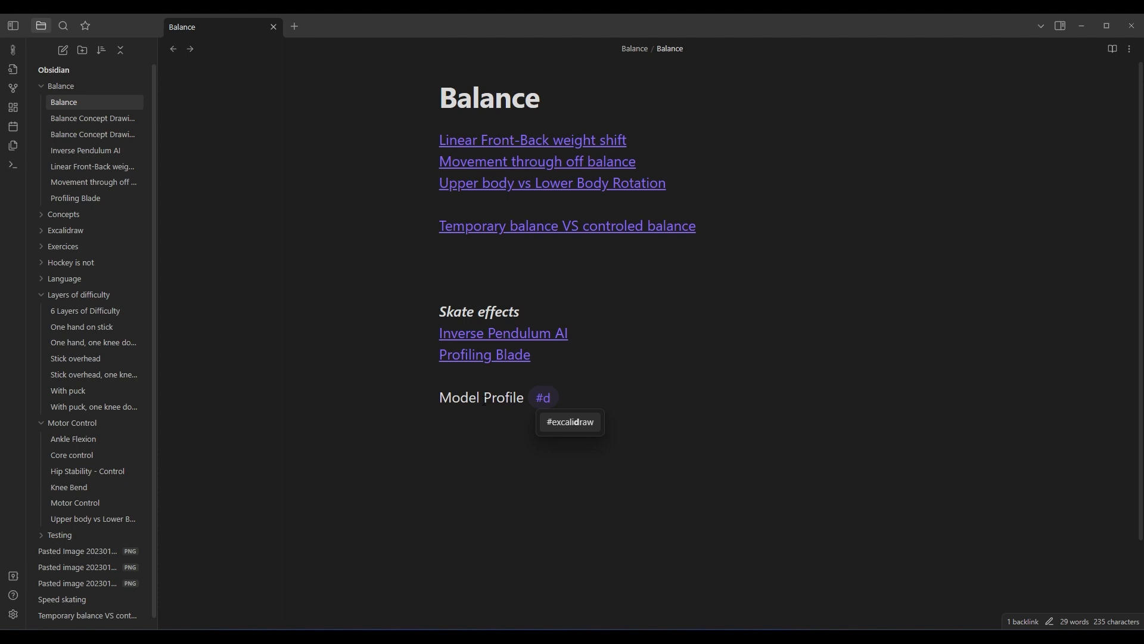
Replace the unfinished tag so the line reads "Model Profile 3d", and add "Simulation (Unity)" on the line below.
{"action": "key", "text": "BackSpace"}
{"action": "key", "text": "BackSpace"}
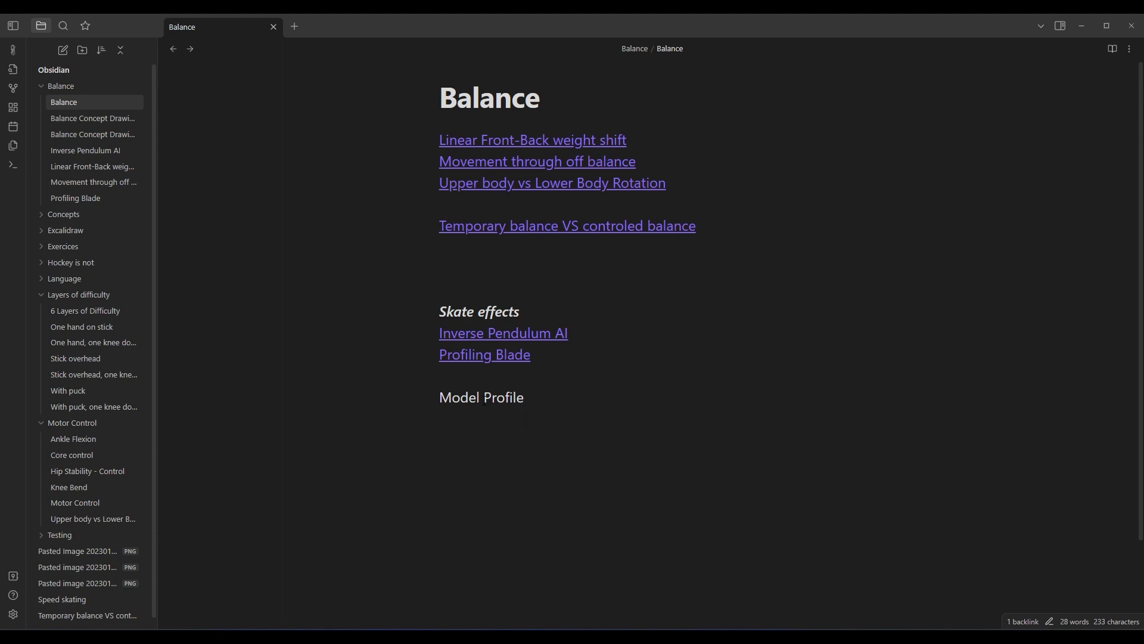
{"action": "type", "text": "3d"}
{"action": "key", "text": "Return"}
{"action": "type", "text": "Simulation (Unity"}
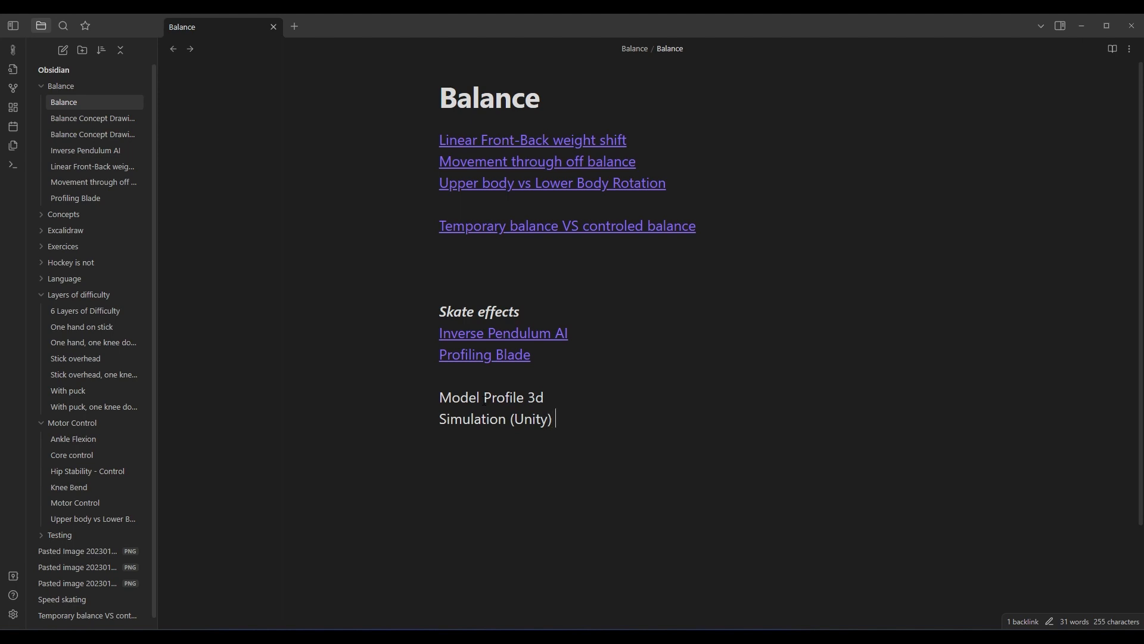
Append "- Physics?" to the Simulation (Unity) line and start a new line below it.
{"action": "type", "text": "-"}
{"action": "type", "text": "Physics"}
{"action": "key", "text": "Return"}
{"action": "type", "text": "^"}
{"action": "key", "text": "BackSpace"}
{"action": "type", "text": "?"}
{"action": "key", "text": "Return"}
Add the line "ML training - model" beneath the simulation line, correcting the misspelling.
{"action": "type", "text": "ML trining"}
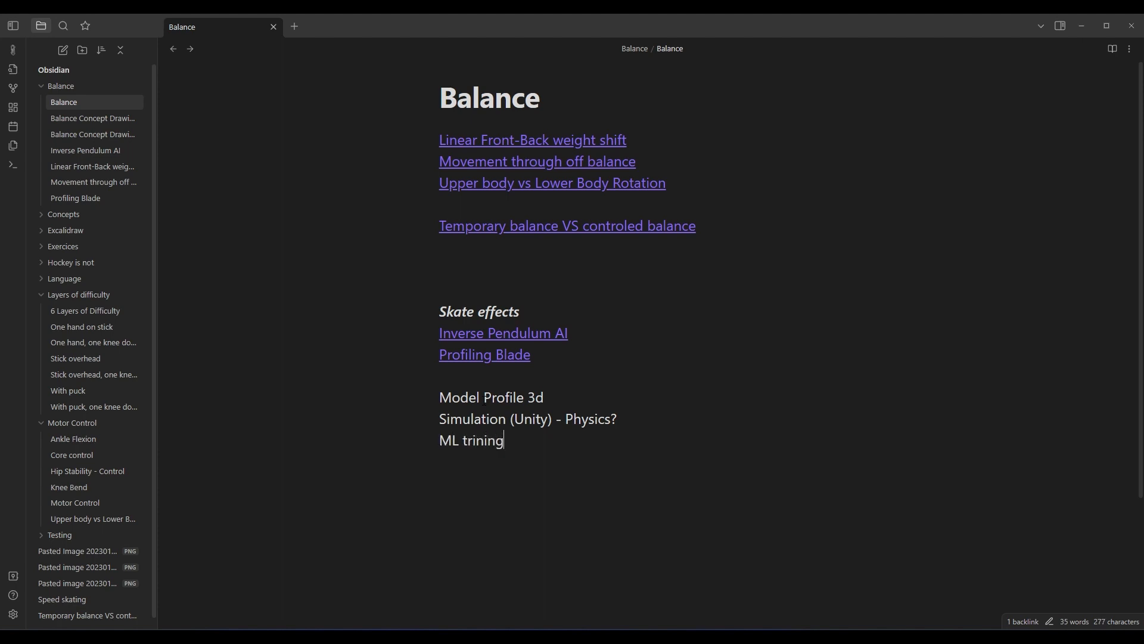
{"action": "key", "text": "BackSpace"}
{"action": "key", "text": "BackSpace"}
{"action": "key", "text": "BackSpace"}
{"action": "key", "text": "BackSpace"}
{"action": "key", "text": "BackSpace"}
{"action": "key", "text": "BackSpace"}
{"action": "type", "text": "raining - mid"}
{"action": "key", "text": "BackSpace"}
{"action": "key", "text": "BackSpace"}
{"action": "type", "text": "odel ("}
{"action": "key", "text": "BackSpace"}
Switch to Fusion 360 and open the Profile 2 design from the Admin Project, leaving only that design open.
{"action": "mouse_move", "coordinate": [682, 635]}
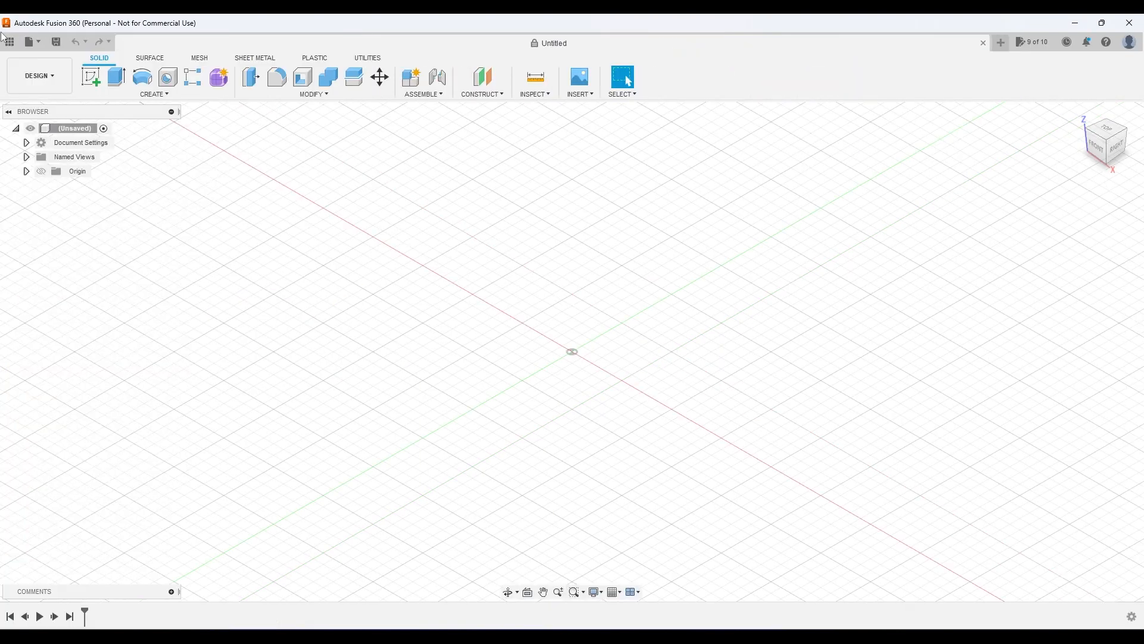
{"action": "left_click", "coordinate": [10, 41]}
{"action": "double_click", "coordinate": [146, 524]}
{"action": "double_click", "coordinate": [153, 575]}
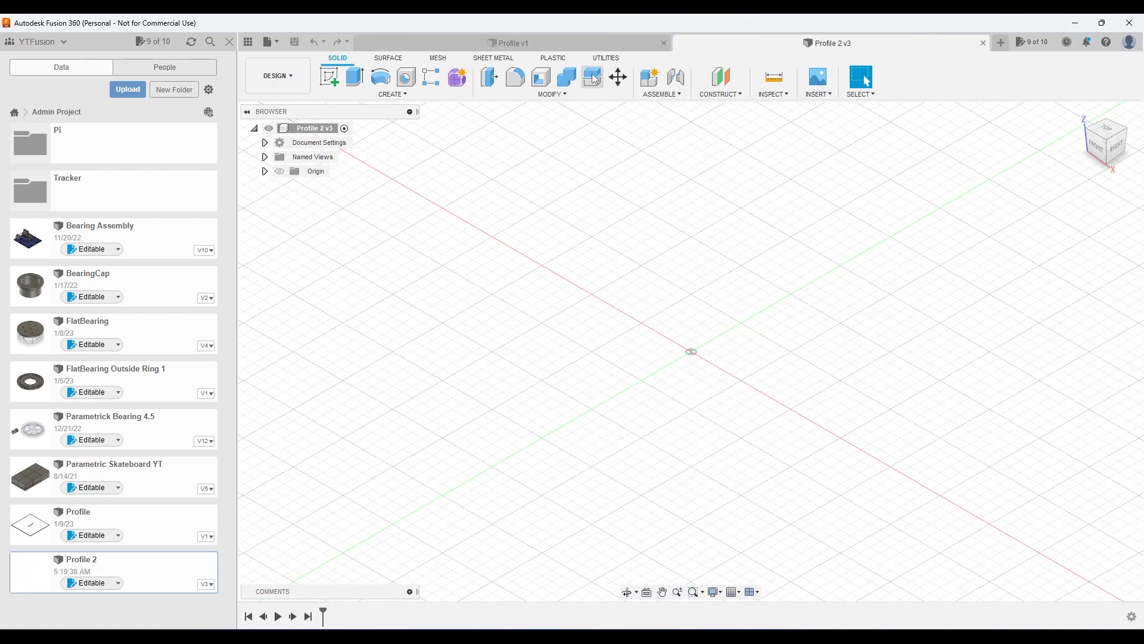
{"action": "left_click", "coordinate": [668, 42]}
{"action": "left_click", "coordinate": [229, 42]}
Start a new sketch on the vertical plane that faces the Right view.
{"action": "left_click", "coordinate": [1116, 145]}
{"action": "left_click", "coordinate": [91, 76]}
{"action": "left_click", "coordinate": [596, 327]}
Draw a 300 mm horizontal line leftward from the origin and turn it into a construction line.
{"action": "left_click", "coordinate": [93, 80]}
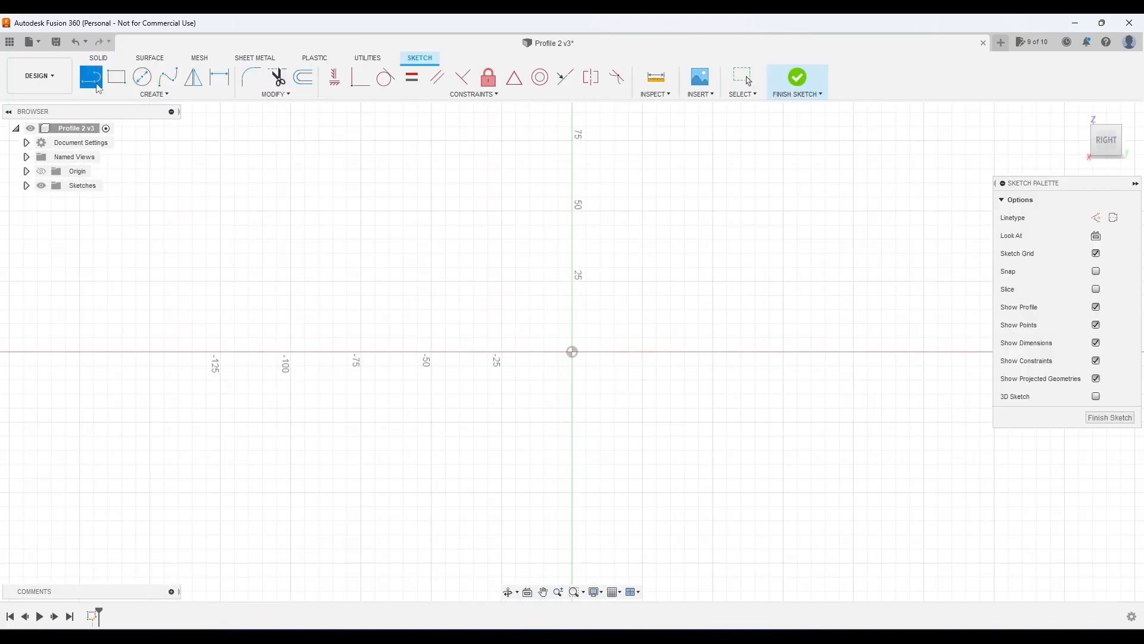
{"action": "left_click", "coordinate": [572, 351]}
{"action": "type", "text": "300"}
{"action": "key", "text": "Return"}
{"action": "key", "text": "Escape"}
{"action": "left_click", "coordinate": [171, 352]}
{"action": "left_click", "coordinate": [1096, 217]}
Draw a 300 mm horizontal construction line rightward from the origin and place its dimension below it.
{"action": "key", "text": "l"}
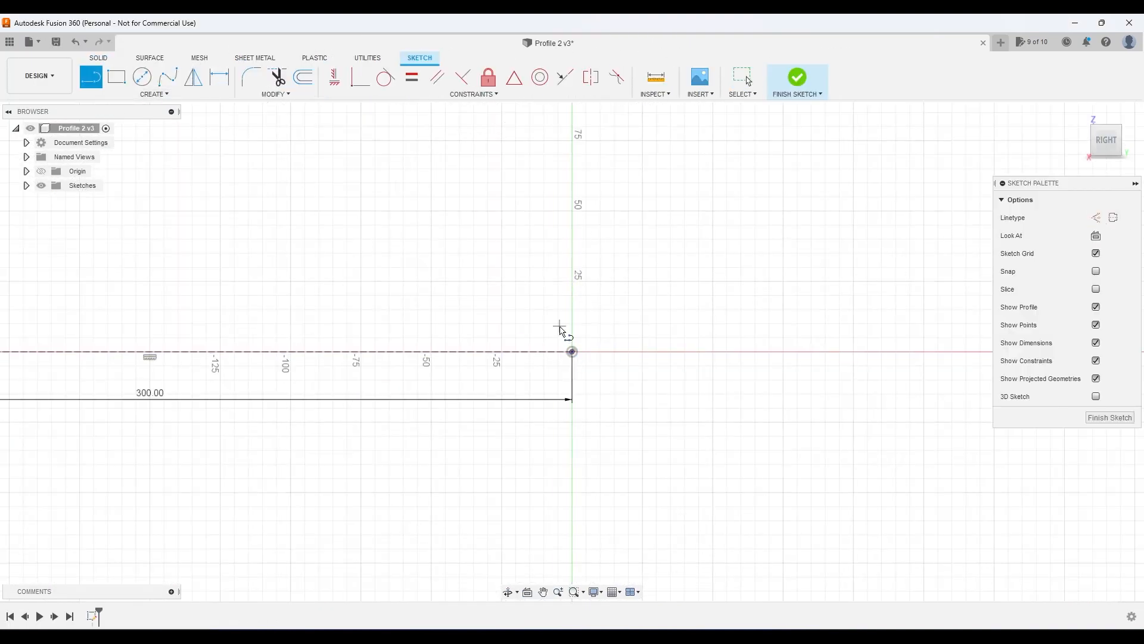
{"action": "left_click", "coordinate": [572, 352]}
{"action": "type", "text": "300"}
{"action": "key", "text": "Return"}
{"action": "left_click_drag", "start_coordinate": [989, 297], "coordinate": [973, 400]}
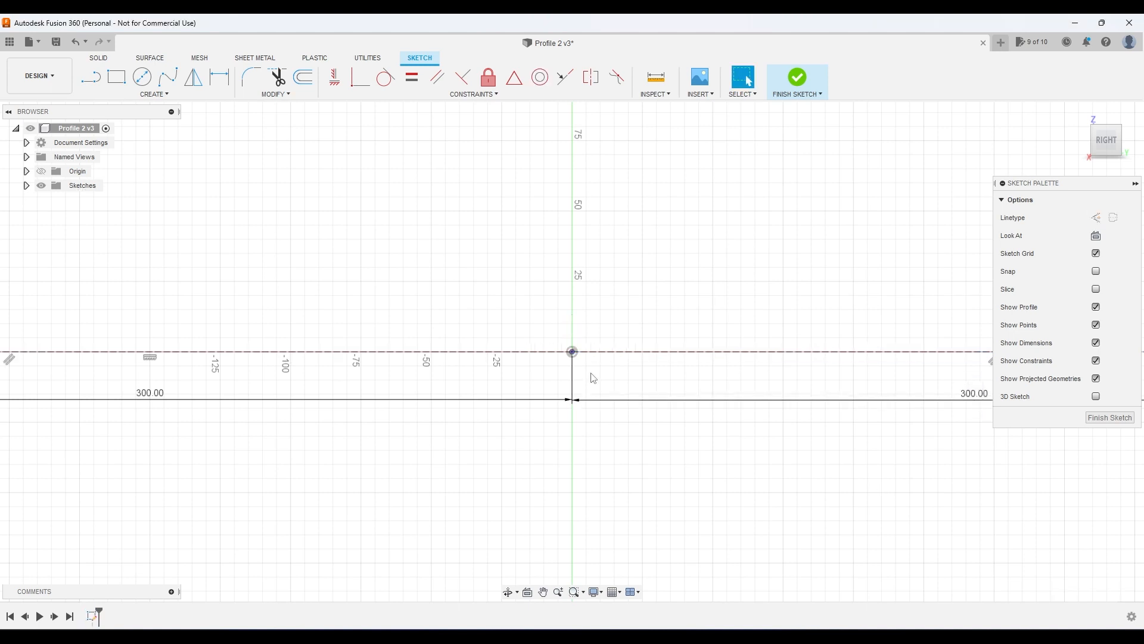
Apply the Fix constraint to the horizontal construction lines through the origin.
{"action": "scroll", "coordinate": [601, 371], "scroll_direction": "down", "scroll_amount": 1}
{"action": "left_click", "coordinate": [580, 356]}
{"action": "left_click", "coordinate": [488, 77]}
{"action": "left_click", "coordinate": [680, 357]}
{"action": "key", "text": "Escape"}
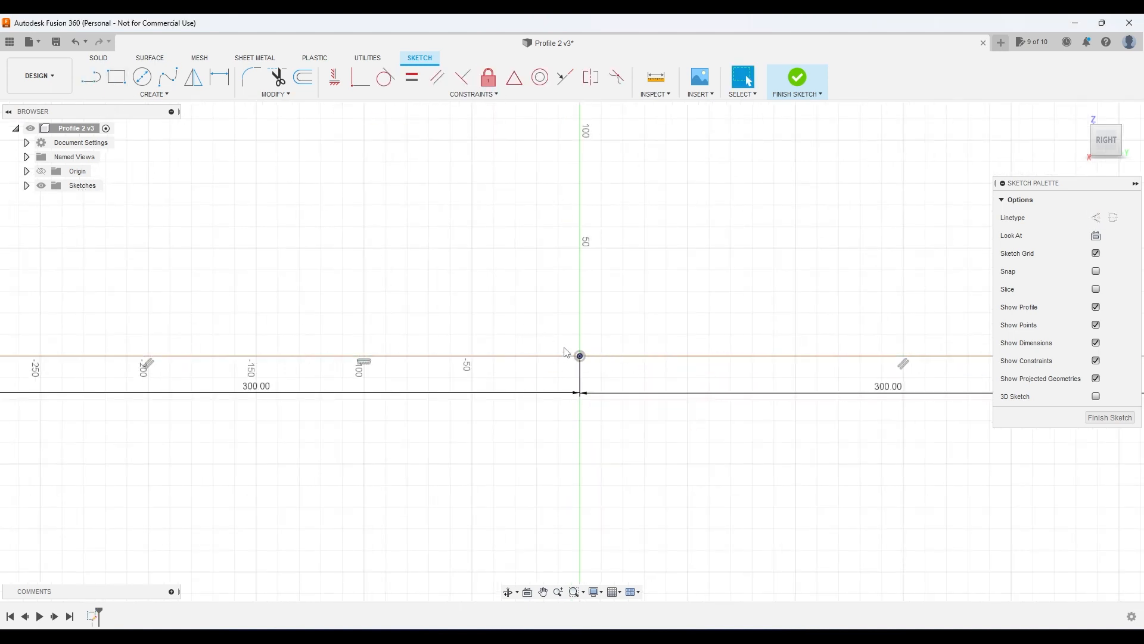
Draw an 8000 mm vertical line upward from the origin and convert it to a construction line.
{"action": "key", "text": "l"}
{"action": "left_click", "coordinate": [579, 355]}
{"action": "type", "text": "300"}
{"action": "key", "text": "Return"}
{"action": "key", "text": "Escape"}
{"action": "left_click", "coordinate": [1097, 217]}
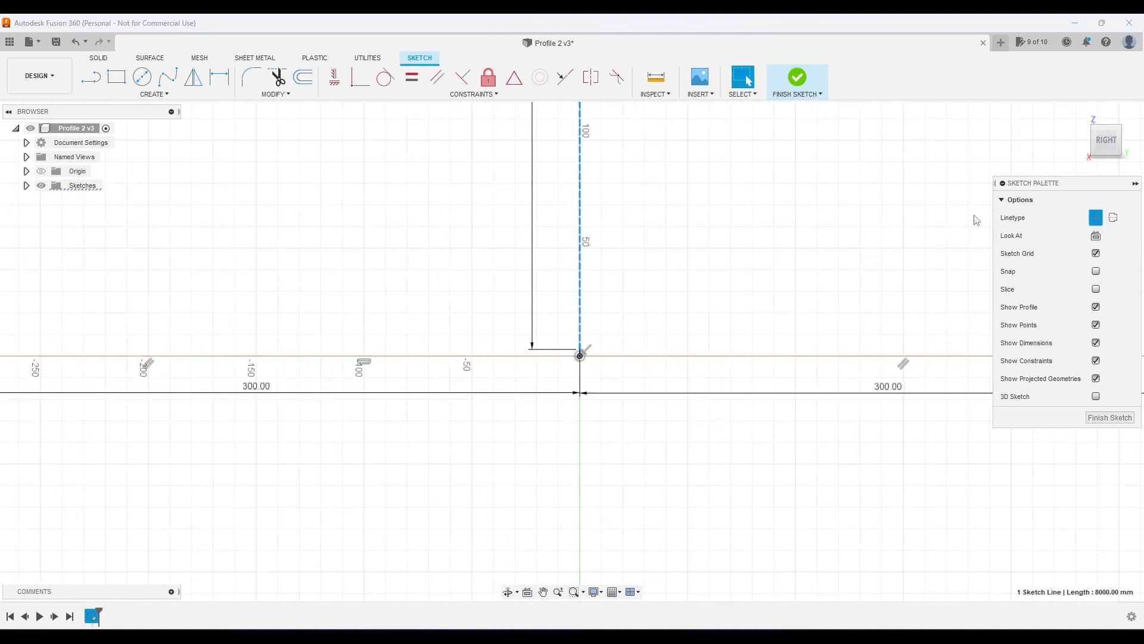
Delete the vertical construction line's length dimension and fix the line in place.
{"action": "left_click", "coordinate": [489, 76]}
{"action": "left_click", "coordinate": [533, 208]}
{"action": "key", "text": "Delete"}
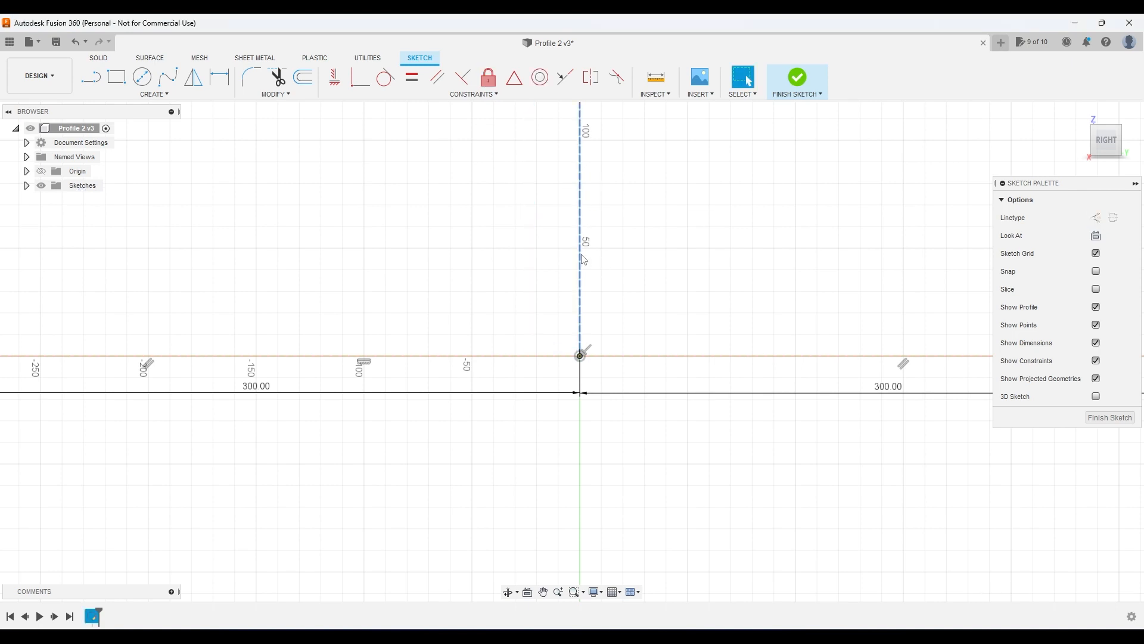
{"action": "left_click", "coordinate": [488, 77]}
{"action": "left_click", "coordinate": [579, 149]}
{"action": "key", "text": "Escape"}
{"action": "left_click", "coordinate": [580, 239]}
{"action": "left_click", "coordinate": [531, 237]}
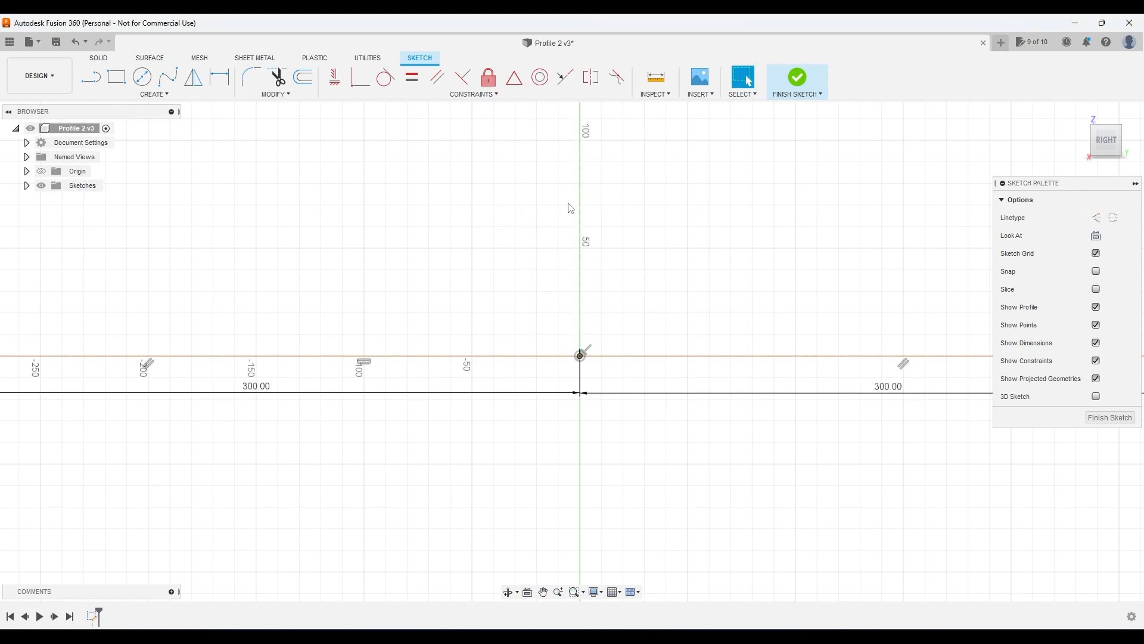
Draw a vertical construction line upward from the horizontal line, well to the right of the origin.
{"action": "key", "text": "l"}
{"action": "left_click", "coordinate": [1097, 218]}
{"action": "left_click", "coordinate": [862, 356]}
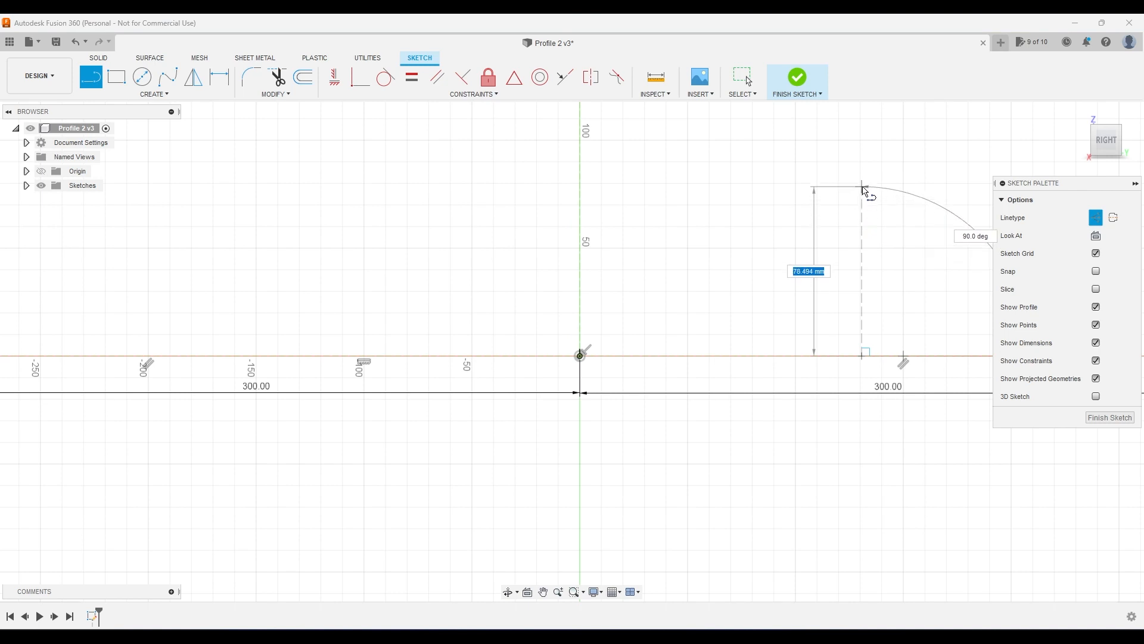
{"action": "left_click", "coordinate": [862, 165]}
{"action": "key", "text": "Escape"}
Dimension the new right-hand vertical line at 160 mm from the vertical line through the origin.
{"action": "left_click", "coordinate": [219, 77]}
{"action": "left_click", "coordinate": [580, 191]}
{"action": "left_click", "coordinate": [862, 276]}
{"action": "left_click", "coordinate": [772, 425]}
{"action": "type", "text": "160"}
{"action": "key", "text": "Return"}
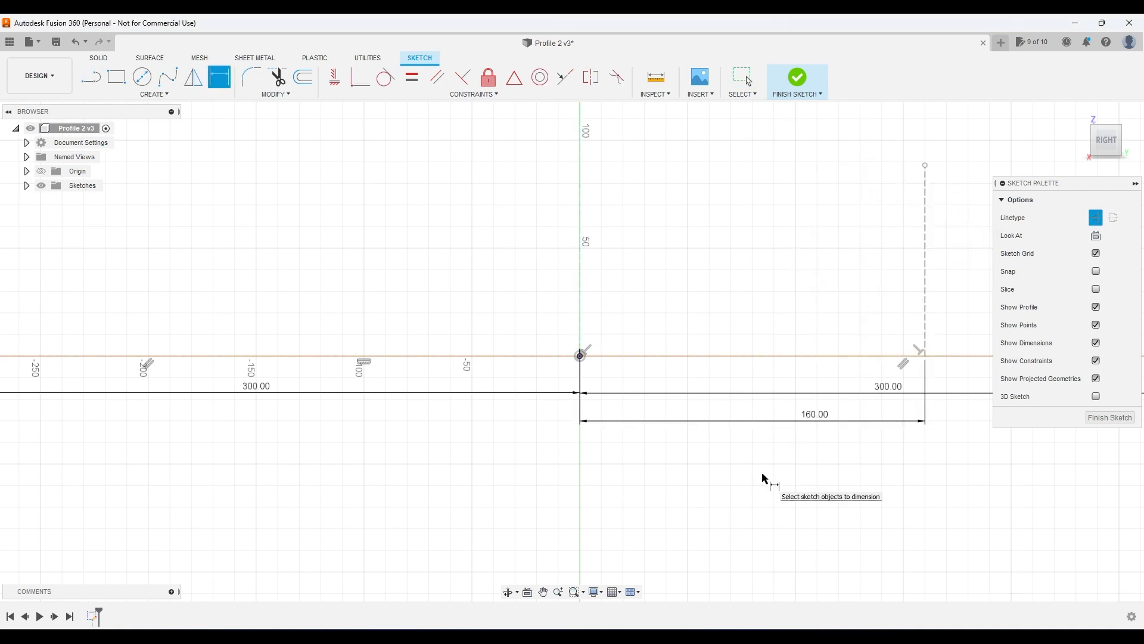
Draw a matching vertical construction line upward from the horizontal line, well to the left of the origin.
{"action": "key", "text": "l"}
{"action": "left_click", "coordinate": [227, 350]}
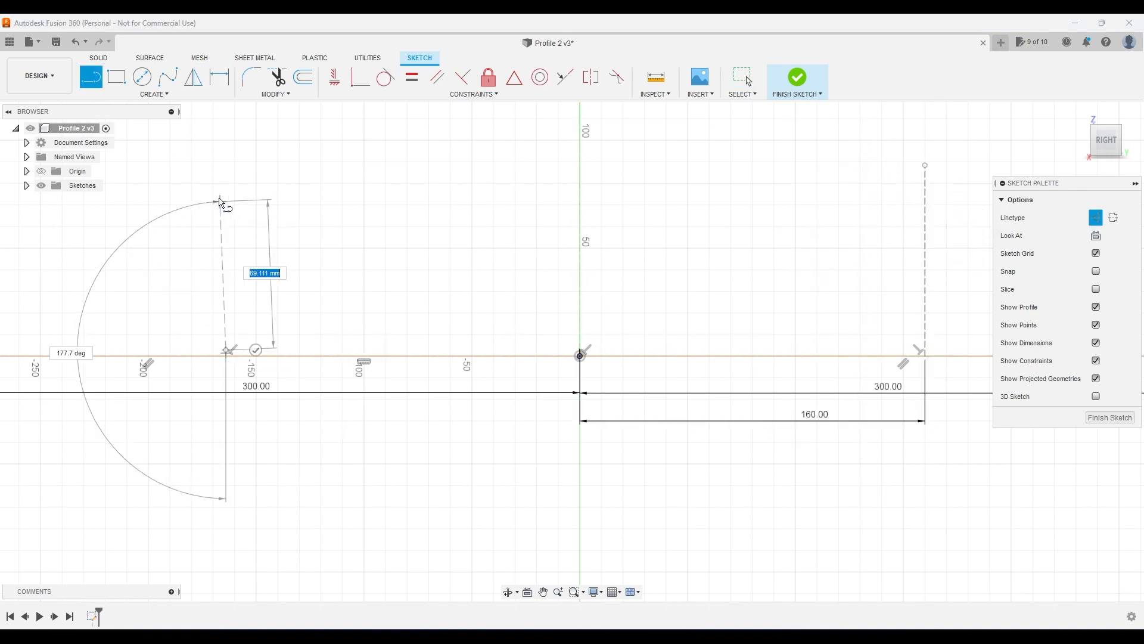
{"action": "left_click", "coordinate": [226, 148]}
{"action": "key", "text": "Escape"}
Dimension the left-hand vertical line at 160 mm from the vertical line through the origin.
{"action": "key", "text": "d"}
{"action": "left_click", "coordinate": [226, 192]}
{"action": "left_click", "coordinate": [579, 191]}
{"action": "left_click", "coordinate": [541, 425]}
{"action": "type", "text": "160"}
{"action": "key", "text": "Return"}
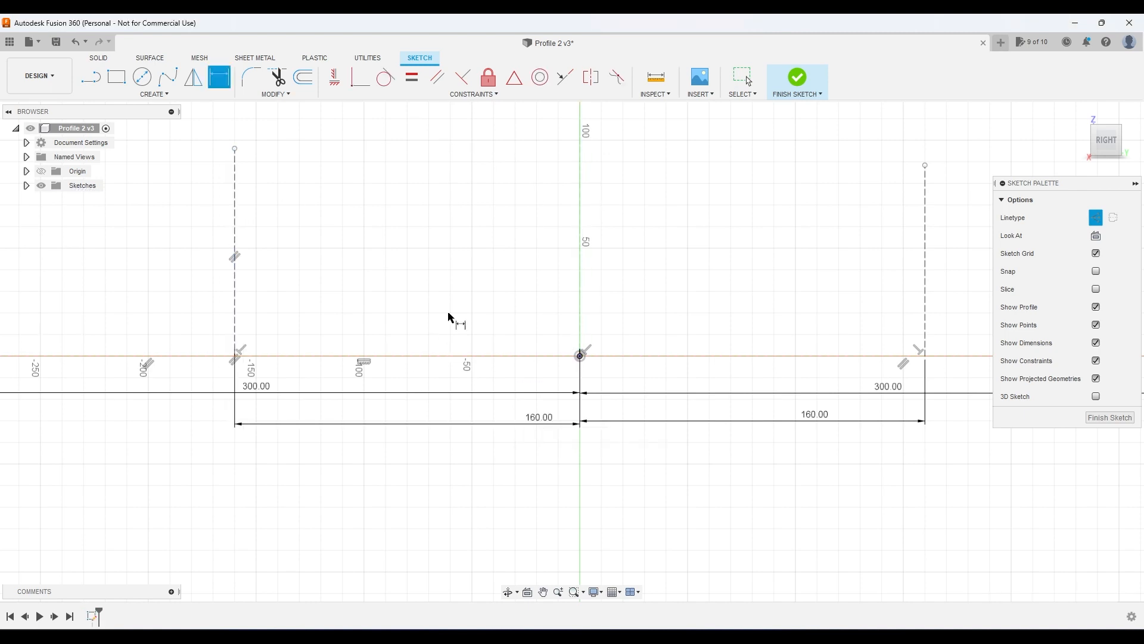
Draw a shorter vertical construction line between the left 160 mm line and the origin.
{"action": "key", "text": "l"}
{"action": "left_click", "coordinate": [316, 355]}
{"action": "left_click", "coordinate": [316, 264]}
{"action": "key", "text": "Escape"}
Dimension the inner left vertical line at 103 mm from the vertical line through the origin.
{"action": "key", "text": "d"}
{"action": "left_click", "coordinate": [316, 298]}
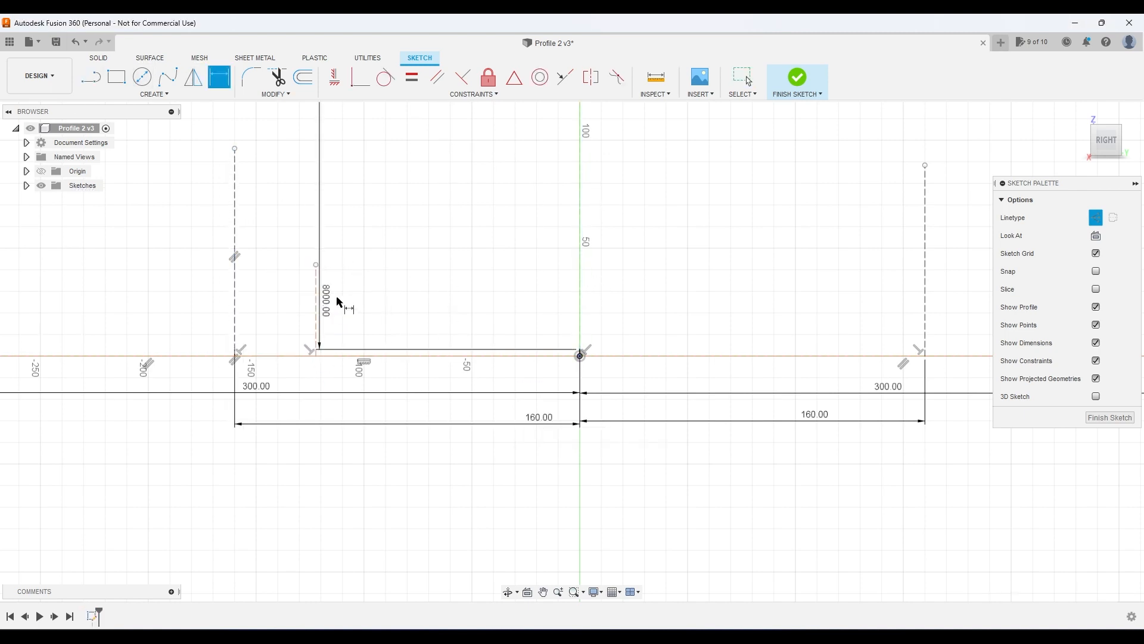
{"action": "key", "text": "Escape"}
{"action": "left_click", "coordinate": [220, 80]}
{"action": "left_click", "coordinate": [579, 268]}
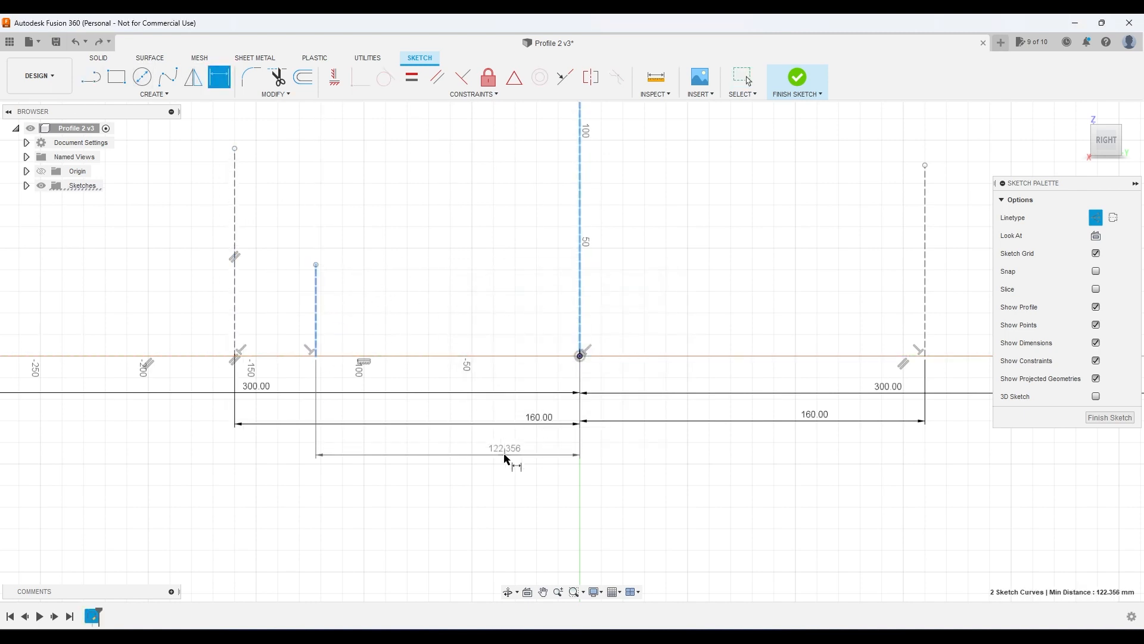
{"action": "left_click", "coordinate": [504, 458]}
{"action": "type", "text": "103"}
{"action": "key", "text": "Return"}
Draw a vertical construction line between the origin and the right 160 mm line.
{"action": "key", "text": "l"}
{"action": "left_click", "coordinate": [820, 356]}
{"action": "left_click", "coordinate": [820, 206]}
Dimension the inner right vertical line at 103 mm from the vertical line through the origin.
{"action": "key", "text": "d"}
{"action": "left_click", "coordinate": [820, 301]}
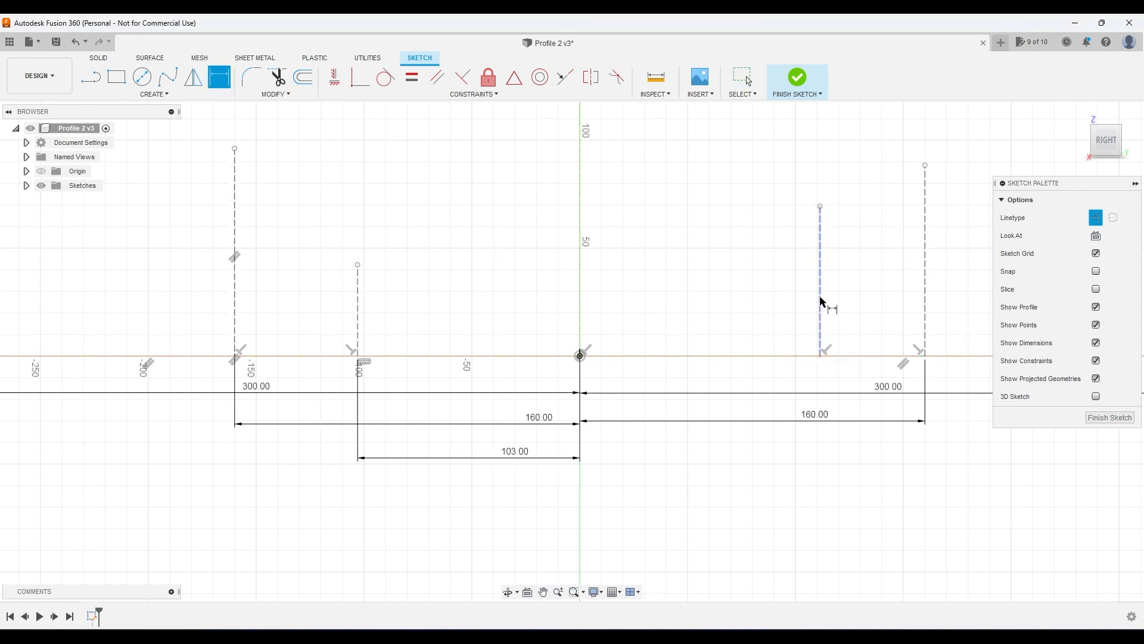
{"action": "left_click", "coordinate": [579, 298]}
{"action": "left_click", "coordinate": [651, 459]}
{"action": "type", "text": "103"}
{"action": "key", "text": "Return"}
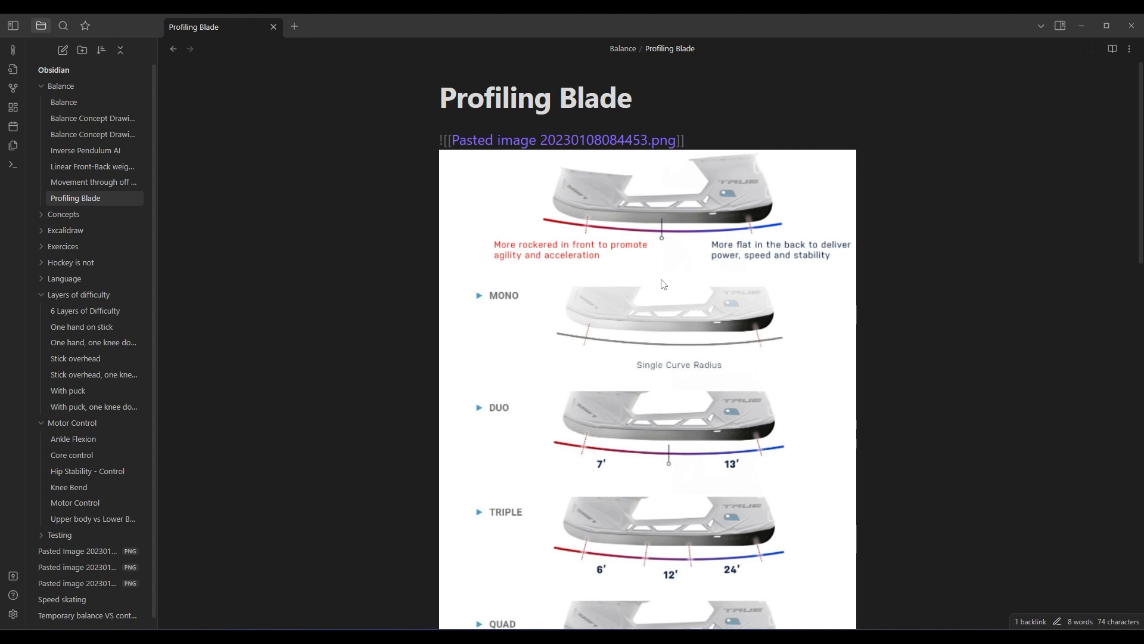
Switch to Obsidian, open Balance Concept Drawing 2, and place the Profiling Blade note in a split pane beside it.
{"action": "left_click", "coordinate": [100, 133]}
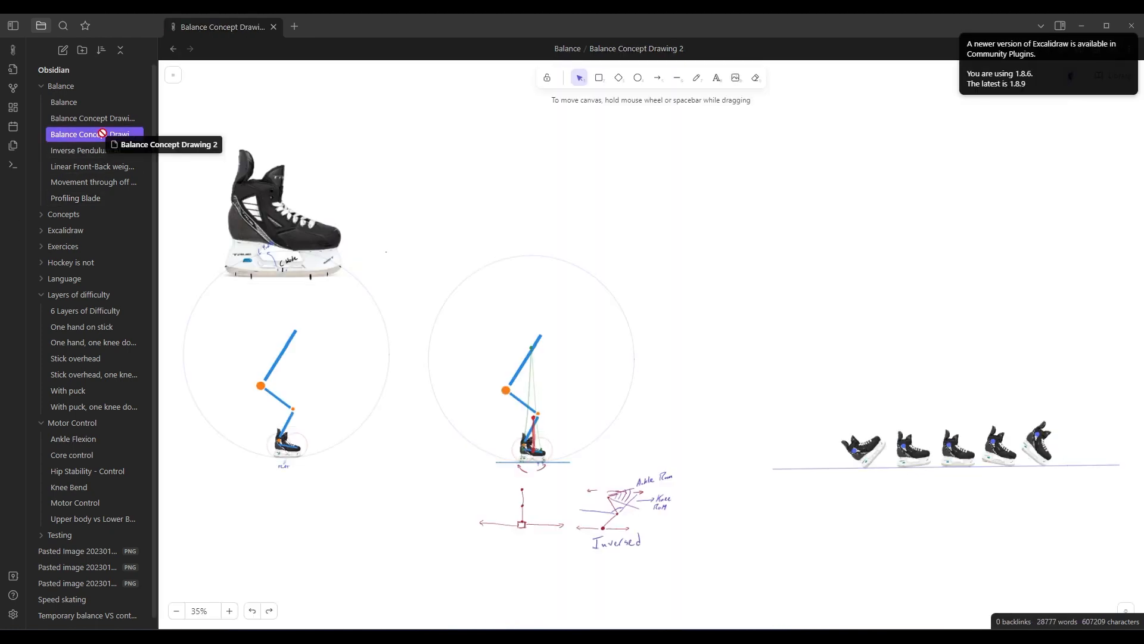
{"action": "left_click_drag", "start_coordinate": [91, 201], "coordinate": [327, 33]}
{"action": "left_click_drag", "start_coordinate": [549, 125], "coordinate": [772, 428]}
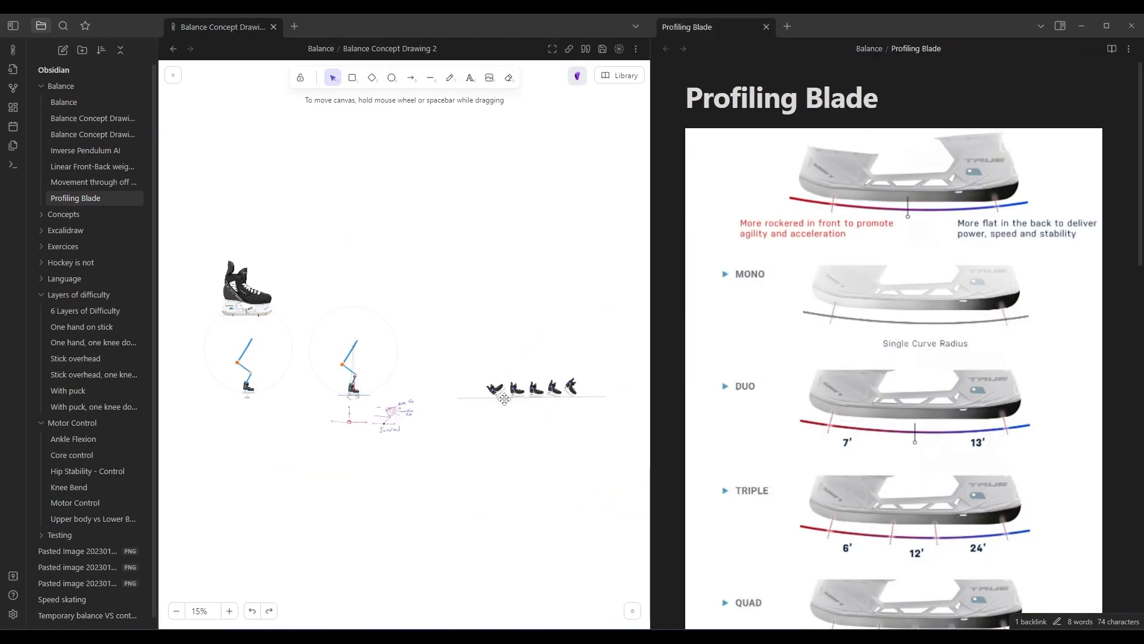
Examine how the blades of the upright and tilted skates meet the ground line in the concept drawing.
{"action": "scroll", "coordinate": [535, 391], "scroll_direction": "up", "scroll_amount": 6, "text": "ctrl"}
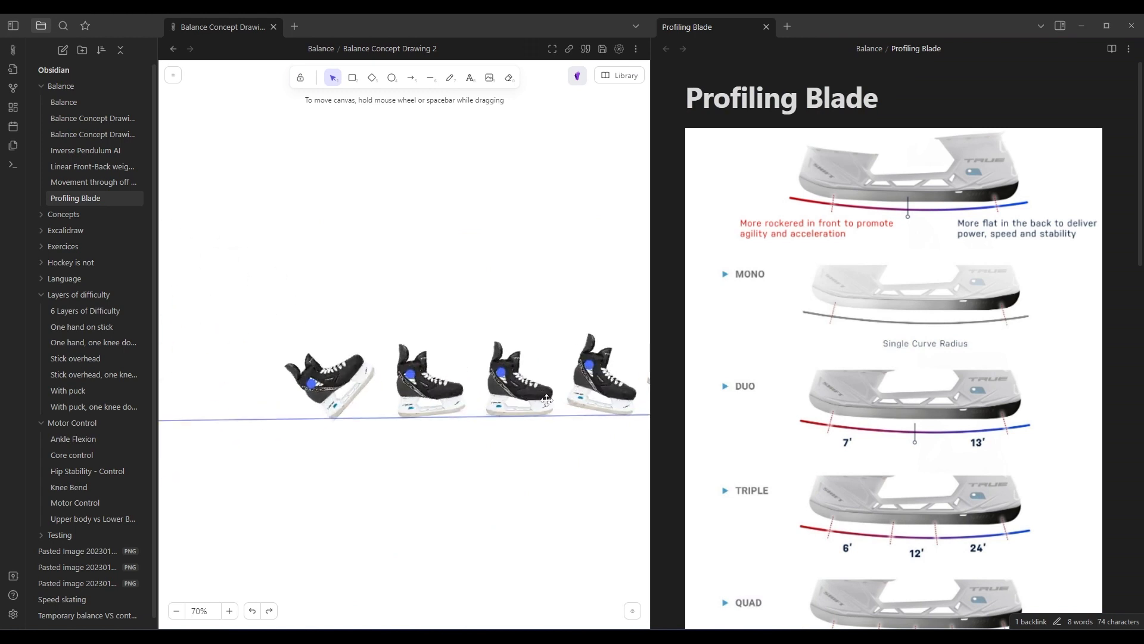
{"action": "middle_click_drag", "start_coordinate": [547, 401], "coordinate": [462, 388]}
{"action": "scroll", "coordinate": [467, 383], "scroll_direction": "down", "scroll_amount": 1}
{"action": "scroll", "coordinate": [443, 381], "scroll_direction": "up", "scroll_amount": 3}
{"action": "scroll", "coordinate": [469, 460], "scroll_direction": "down", "scroll_amount": 3}
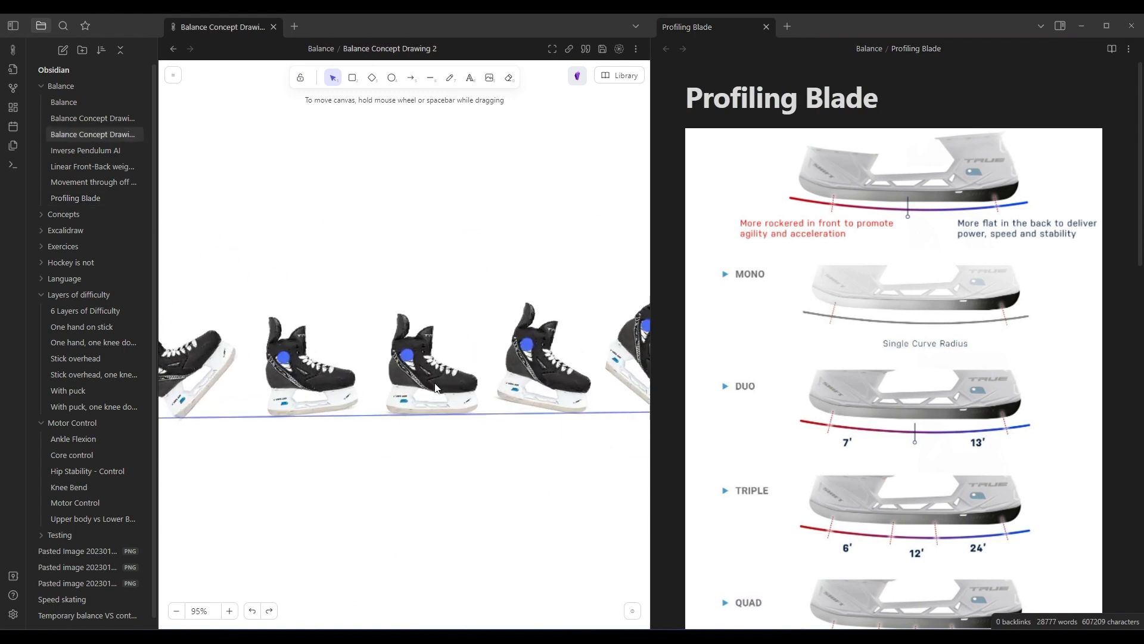
{"action": "scroll", "coordinate": [438, 394], "scroll_direction": "up", "scroll_amount": 5, "text": "ctrl"}
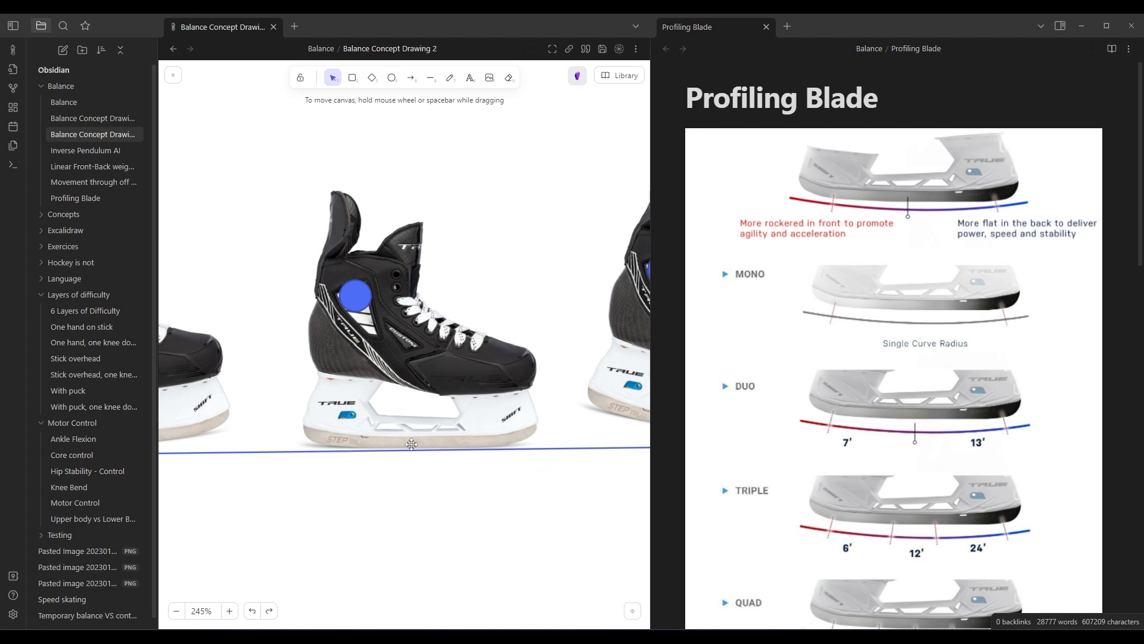
{"action": "scroll", "coordinate": [520, 429], "scroll_direction": "right", "scroll_amount": 4}
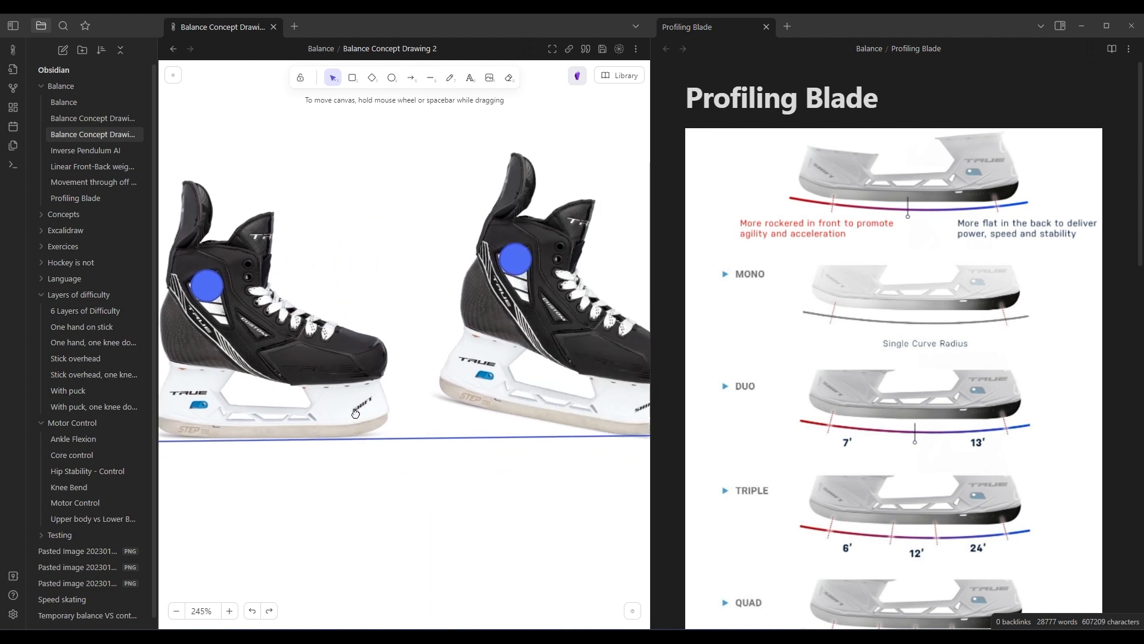
{"action": "scroll", "coordinate": [384, 404], "scroll_direction": "right", "scroll_amount": 1}
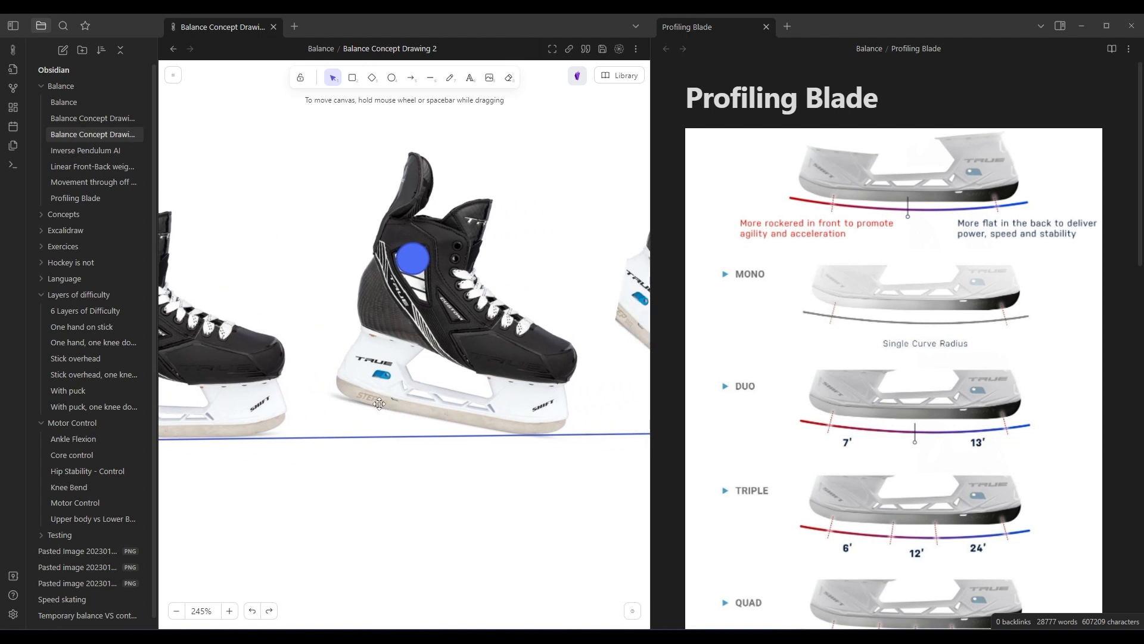
{"action": "scroll", "coordinate": [354, 422], "scroll_direction": "left", "scroll_amount": 3}
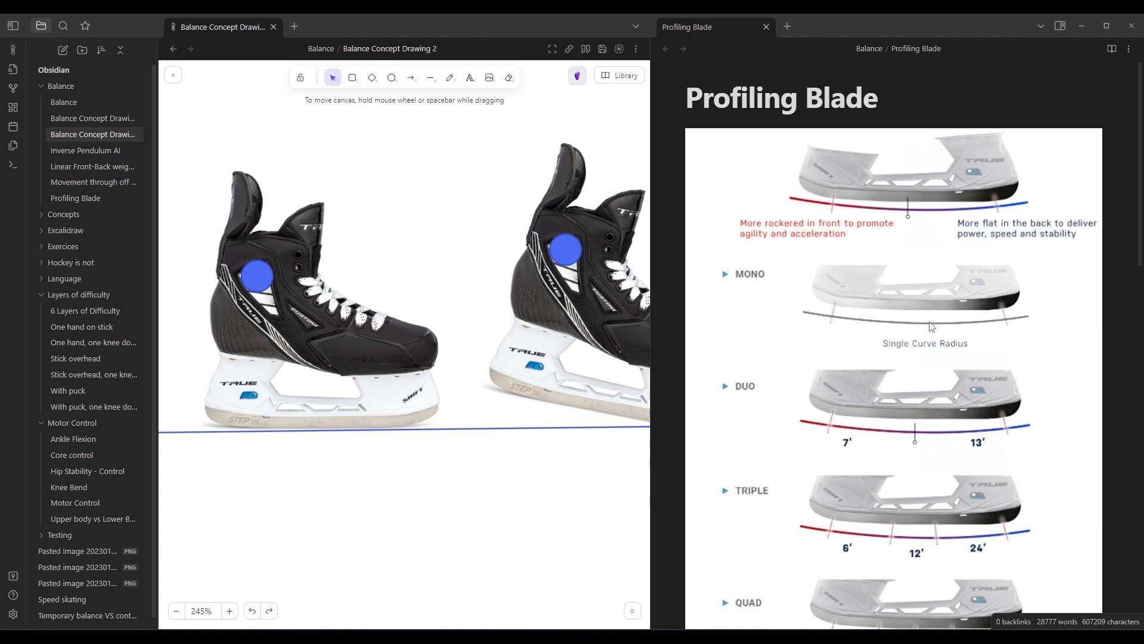
Compare the blade radius diagrams and ProSharp profile templates in the Profiling Blade note with the tilted skate drawing.
{"action": "scroll", "coordinate": [852, 343], "scroll_direction": "down", "scroll_amount": 10}
{"action": "scroll", "coordinate": [866, 355], "scroll_direction": "up", "scroll_amount": 2}
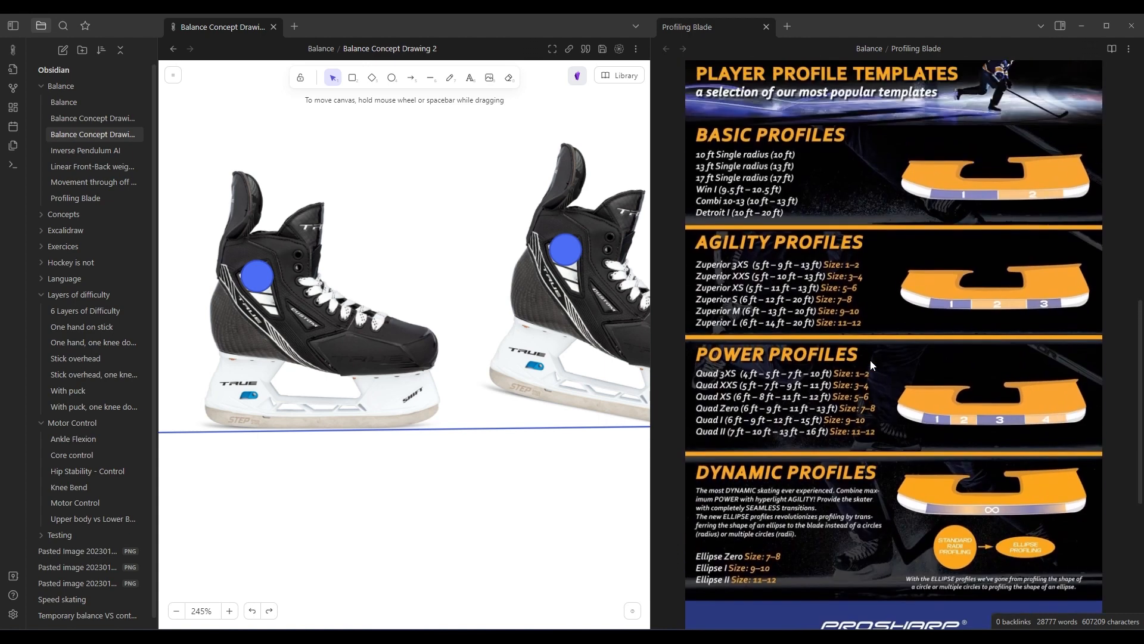
{"action": "scroll", "coordinate": [870, 360], "scroll_direction": "down", "scroll_amount": 1}
{"action": "scroll", "coordinate": [866, 363], "scroll_direction": "up", "scroll_amount": 3}
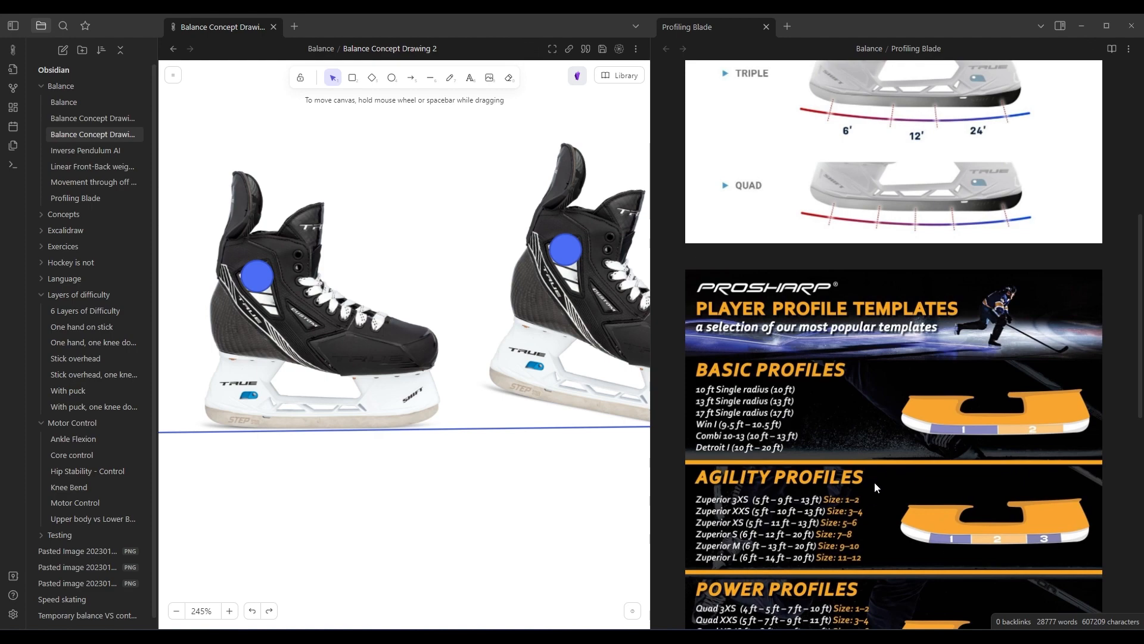
{"action": "scroll", "coordinate": [874, 480], "scroll_direction": "down", "scroll_amount": 3}
{"action": "scroll", "coordinate": [868, 459], "scroll_direction": "up", "scroll_amount": 10}
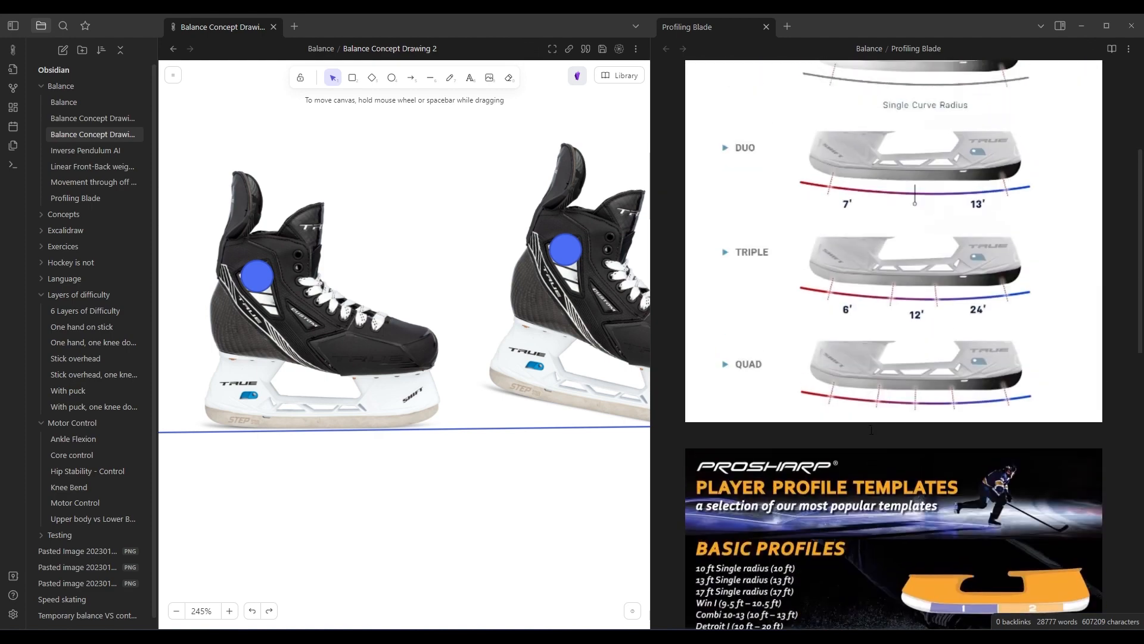
{"action": "scroll", "coordinate": [867, 370], "scroll_direction": "down", "scroll_amount": 2}
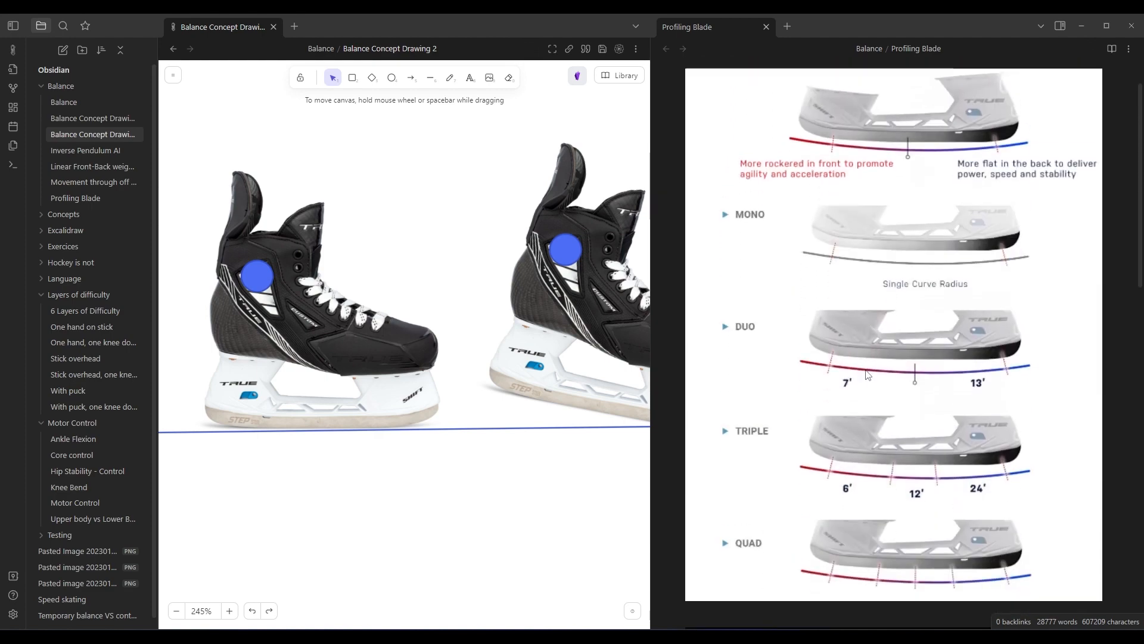
{"action": "scroll", "coordinate": [849, 266], "scroll_direction": "up", "scroll_amount": 2}
{"action": "scroll", "coordinate": [835, 358], "scroll_direction": "down", "scroll_amount": 7}
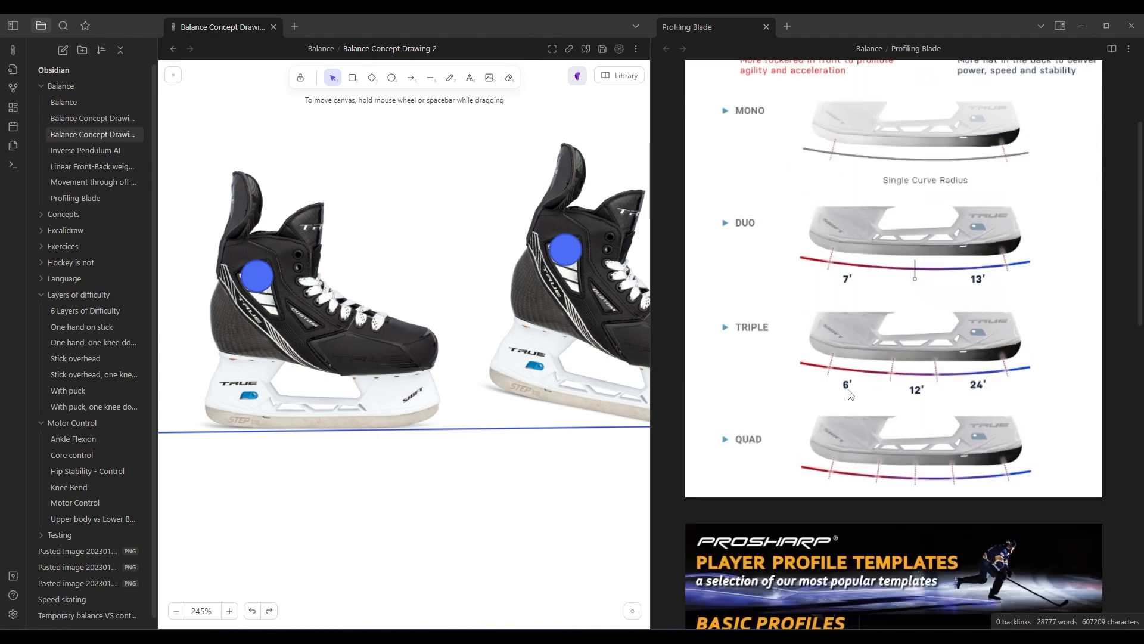
{"action": "scroll", "coordinate": [800, 418], "scroll_direction": "down", "scroll_amount": 7}
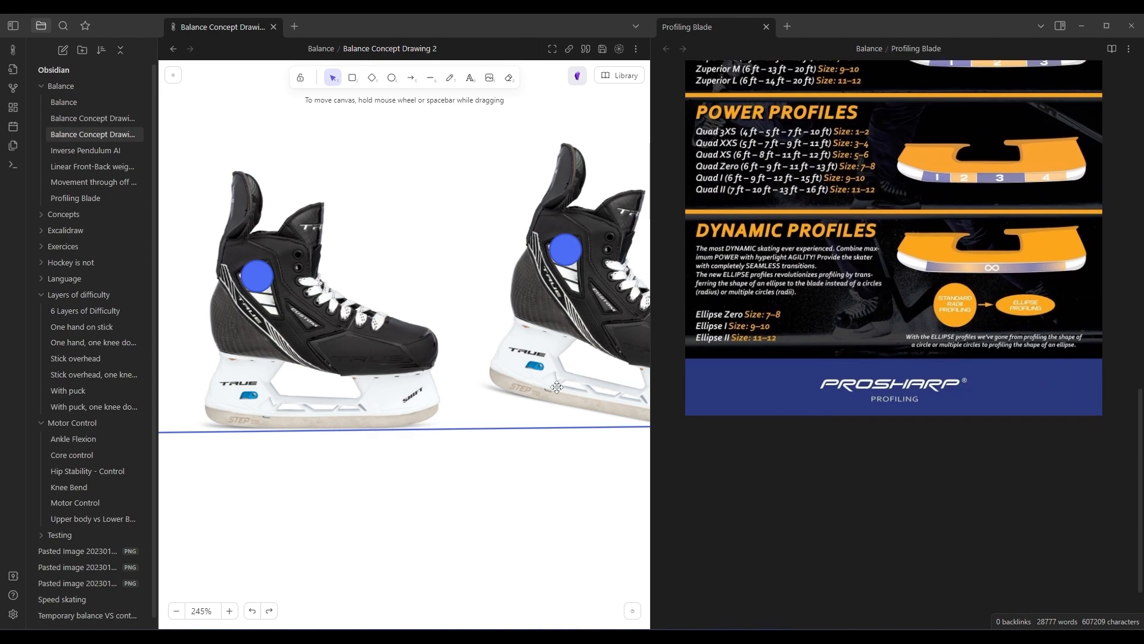
{"action": "scroll", "coordinate": [525, 360], "scroll_direction": "right", "scroll_amount": 6}
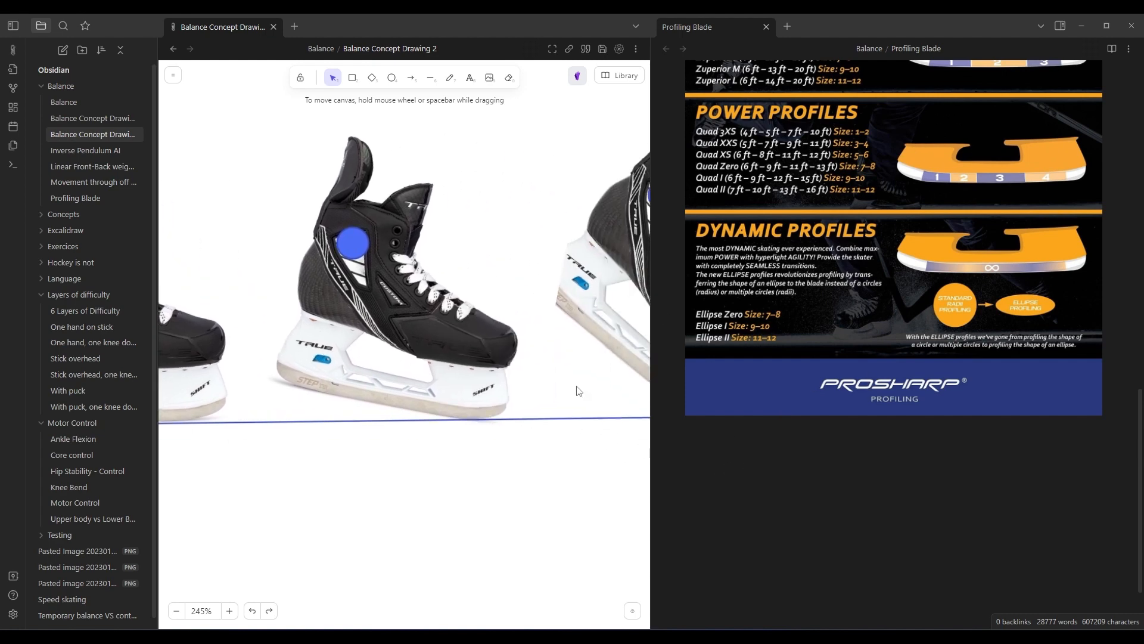
Examine the heel and toe radius circles and contact marks on the annotated skate in the leg diagram.
{"action": "middle_click_drag", "start_coordinate": [494, 398], "coordinate": [504, 403]}
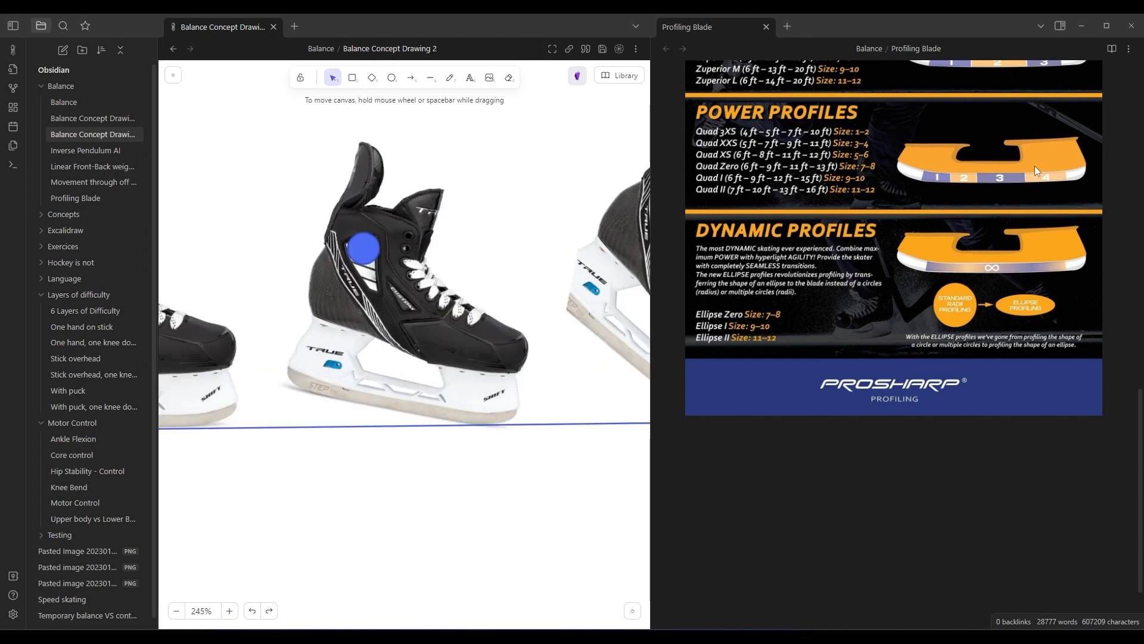
{"action": "scroll", "coordinate": [498, 442], "scroll_direction": "down", "scroll_amount": 8, "text": "ctrl"}
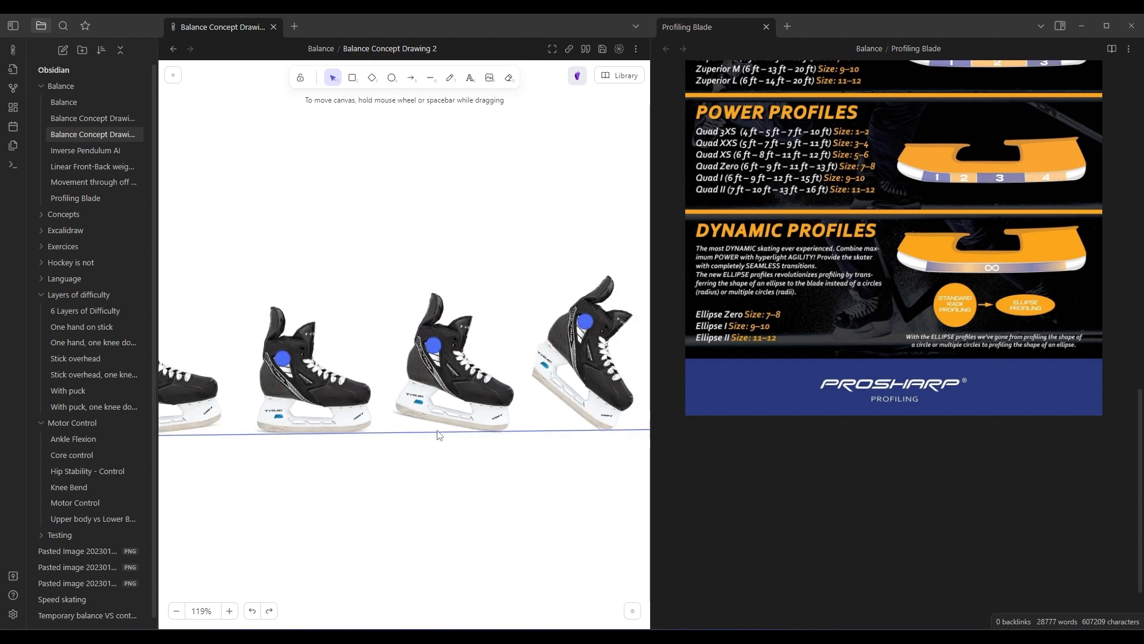
{"action": "scroll", "coordinate": [487, 449], "scroll_direction": "up", "scroll_amount": 3, "text": "ctrl"}
{"action": "middle_click_drag", "start_coordinate": [356, 455], "coordinate": [603, 444]}
{"action": "scroll", "coordinate": [474, 448], "scroll_direction": "down", "scroll_amount": 4, "text": "ctrl"}
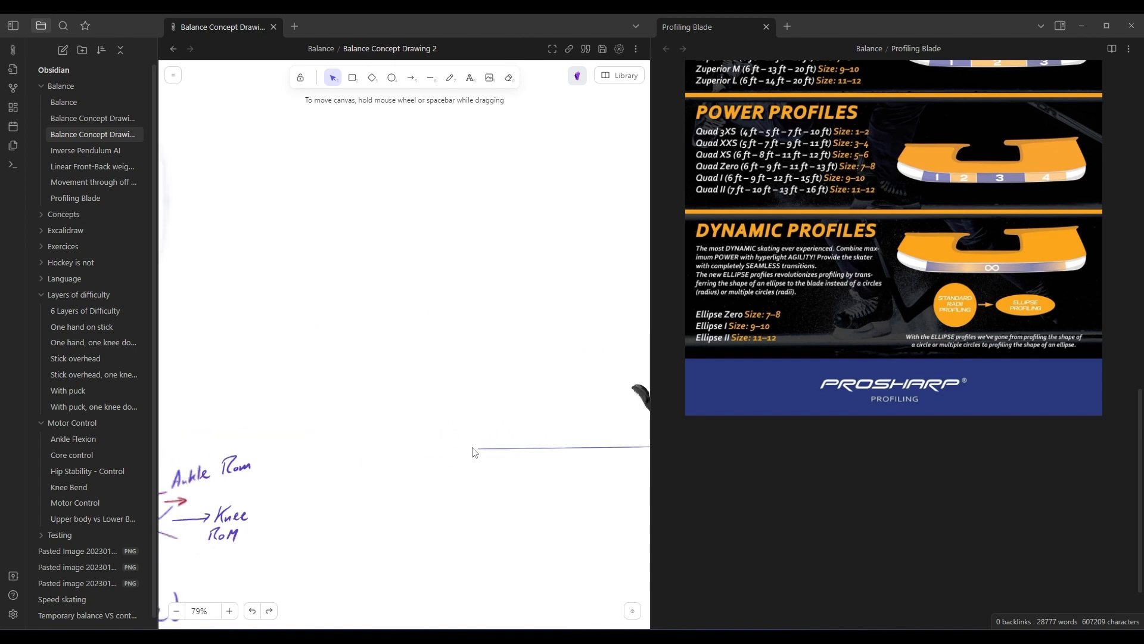
{"action": "scroll", "coordinate": [399, 448], "scroll_direction": "down", "scroll_amount": 1, "text": "ctrl"}
{"action": "middle_click_drag", "start_coordinate": [376, 429], "coordinate": [666, 462]}
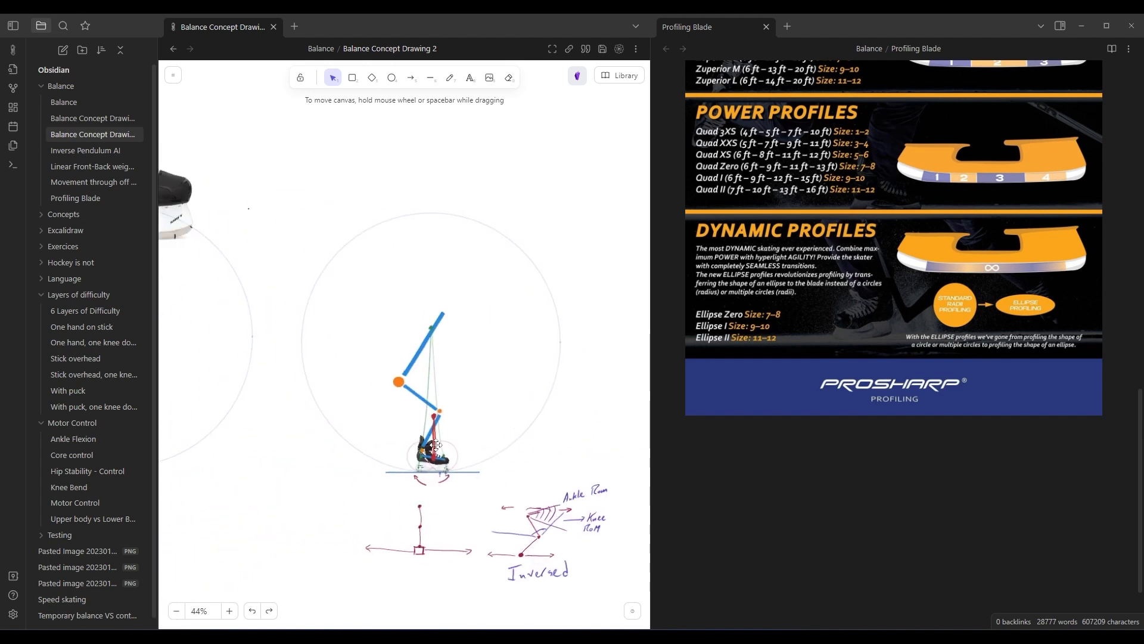
{"action": "scroll", "coordinate": [427, 462], "scroll_direction": "up", "scroll_amount": 2}
{"action": "scroll", "coordinate": [434, 493], "scroll_direction": "down", "scroll_amount": 2}
{"action": "scroll", "coordinate": [436, 496], "scroll_direction": "up", "scroll_amount": 10, "text": "ctrl"}
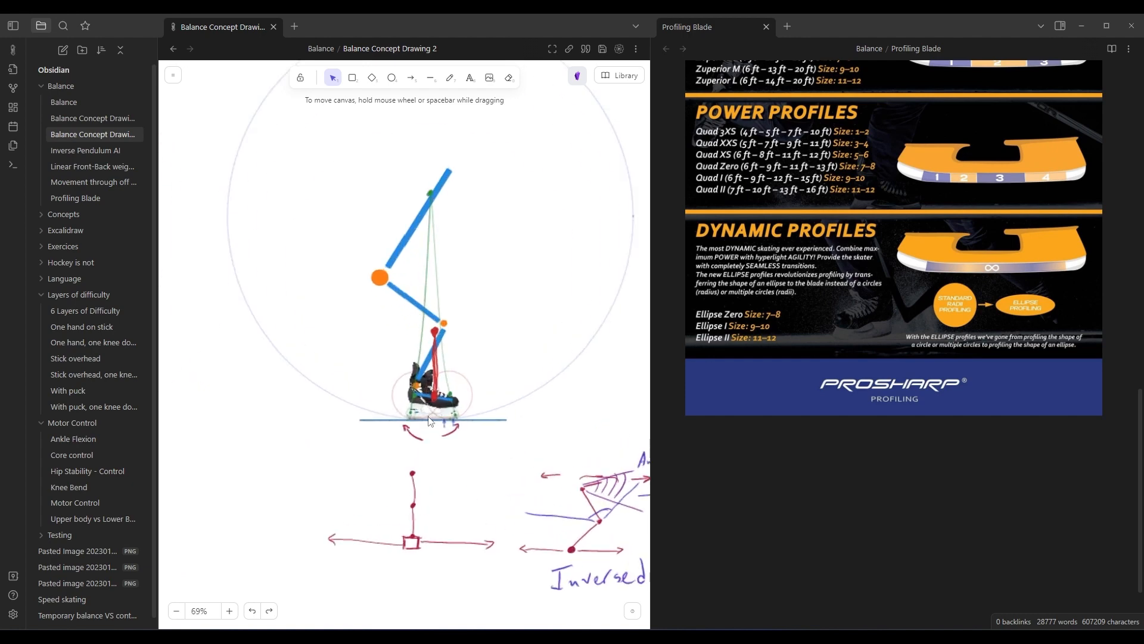
{"action": "scroll", "coordinate": [432, 423], "scroll_direction": "up", "scroll_amount": 12, "text": "ctrl"}
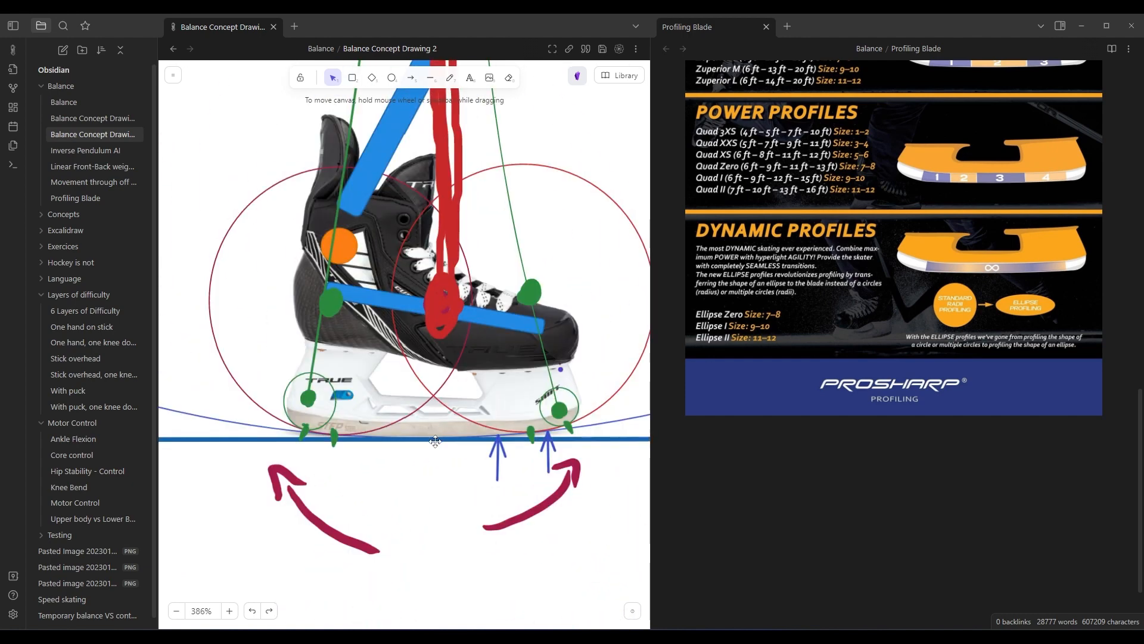
{"action": "scroll", "coordinate": [435, 430], "scroll_direction": "down", "scroll_amount": 3, "text": "ctrl"}
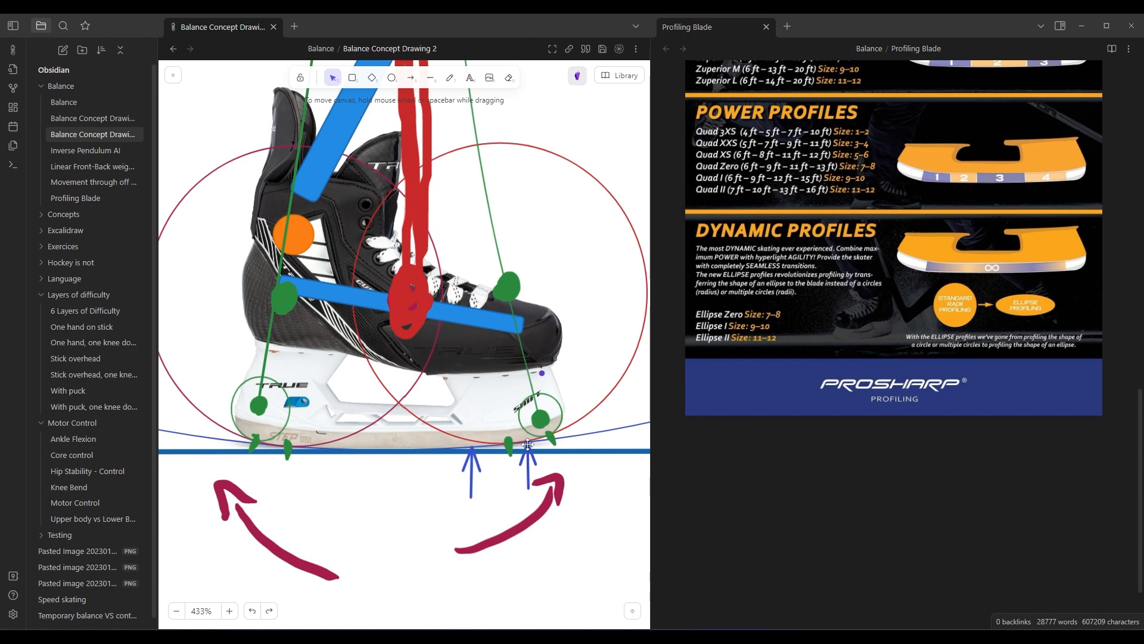
{"action": "scroll", "coordinate": [535, 445], "scroll_direction": "up", "scroll_amount": 10, "text": "ctrl"}
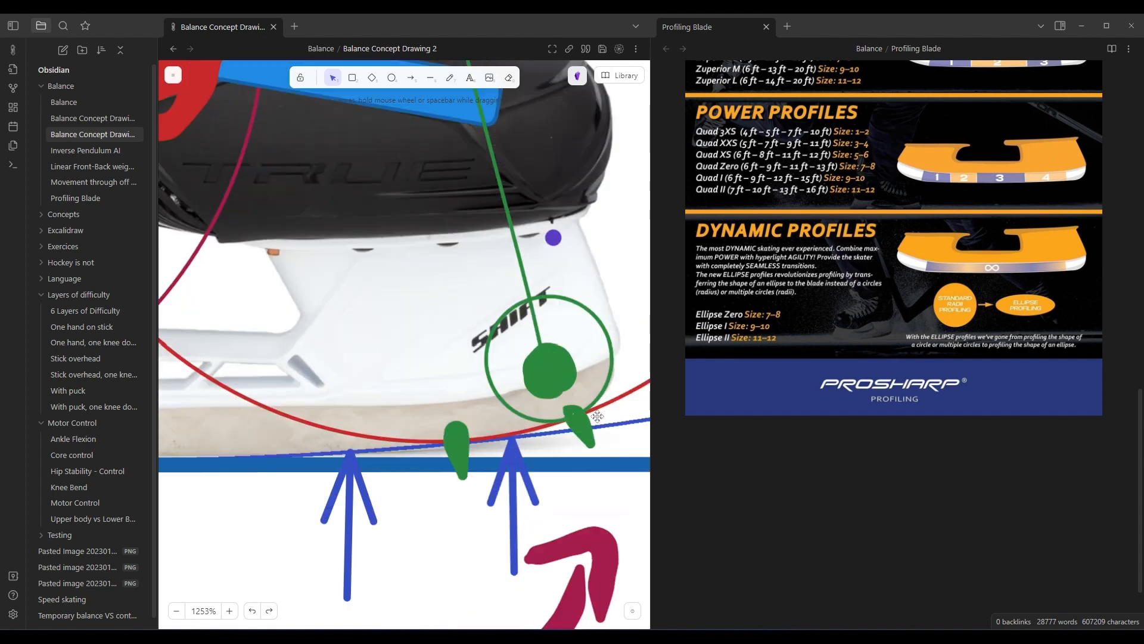
{"action": "scroll", "coordinate": [545, 439], "scroll_direction": "down", "scroll_amount": 10, "text": "ctrl"}
{"action": "scroll", "coordinate": [551, 441], "scroll_direction": "down", "scroll_amount": 8, "text": "ctrl"}
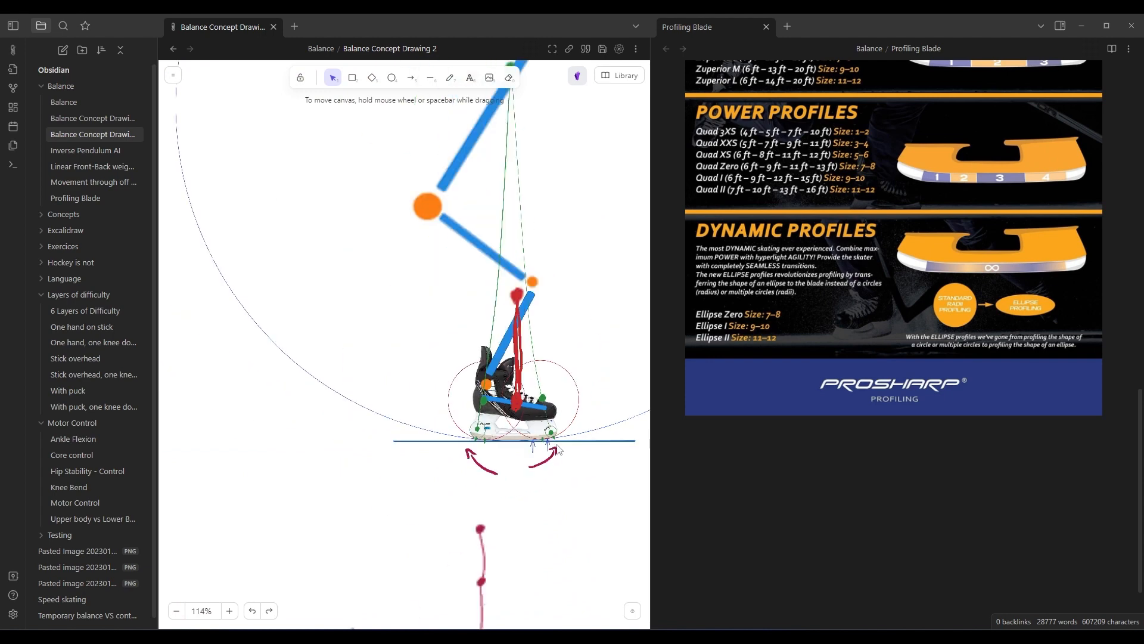
Examine how the skate tipped back onto its heel meets the ground line in the row of skates.
{"action": "scroll", "coordinate": [508, 438], "scroll_direction": "right", "scroll_amount": 10}
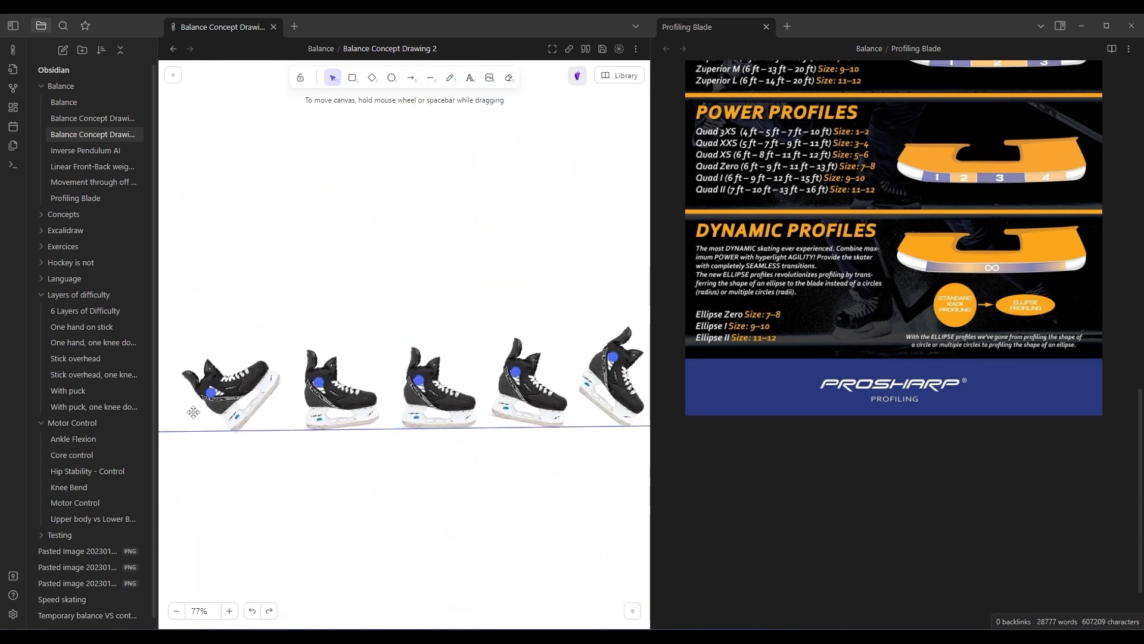
{"action": "scroll", "coordinate": [235, 422], "scroll_direction": "up", "scroll_amount": 5, "text": "ctrl"}
{"action": "scroll", "coordinate": [240, 426], "scroll_direction": "up", "scroll_amount": 5, "text": "ctrl"}
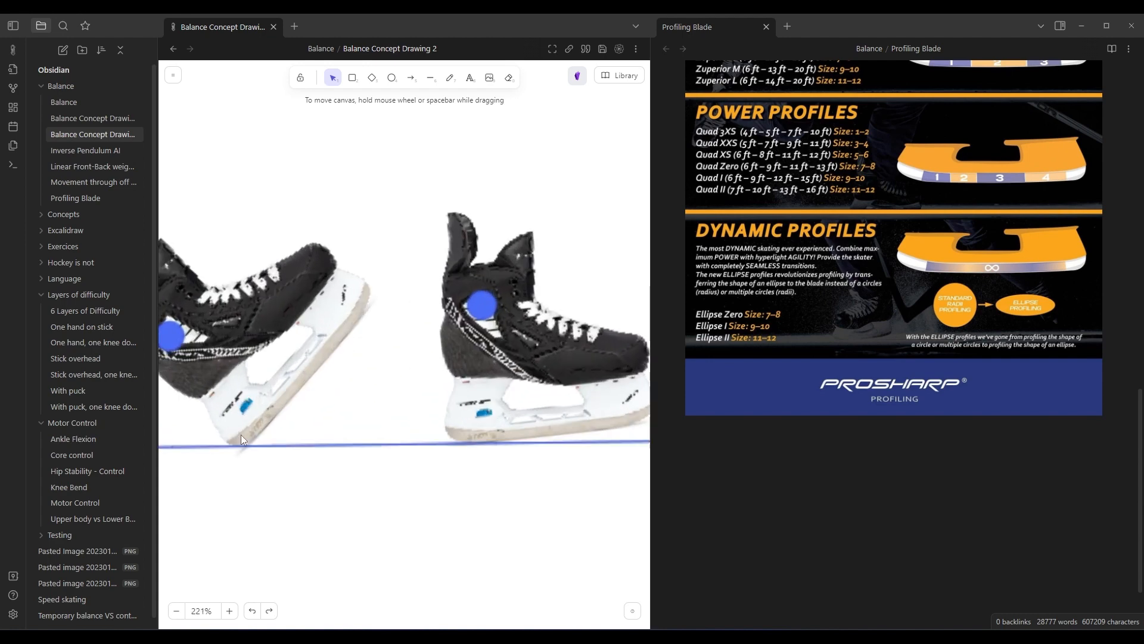
{"action": "middle_click_drag", "start_coordinate": [378, 405], "coordinate": [453, 430]}
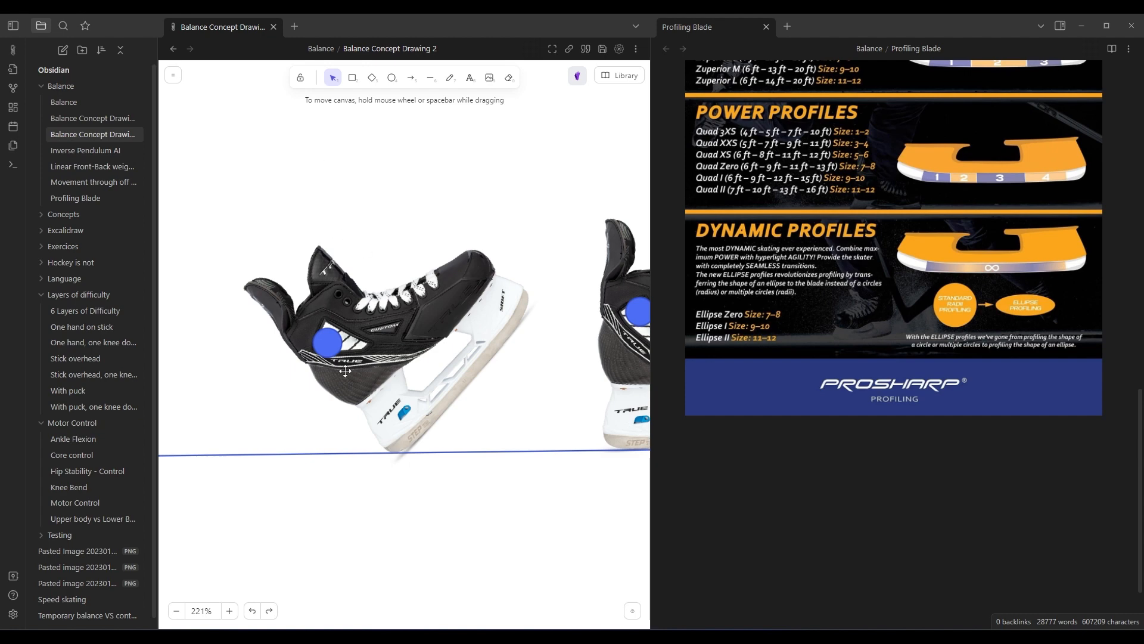
{"action": "scroll", "coordinate": [460, 409], "scroll_direction": "down", "scroll_amount": 5}
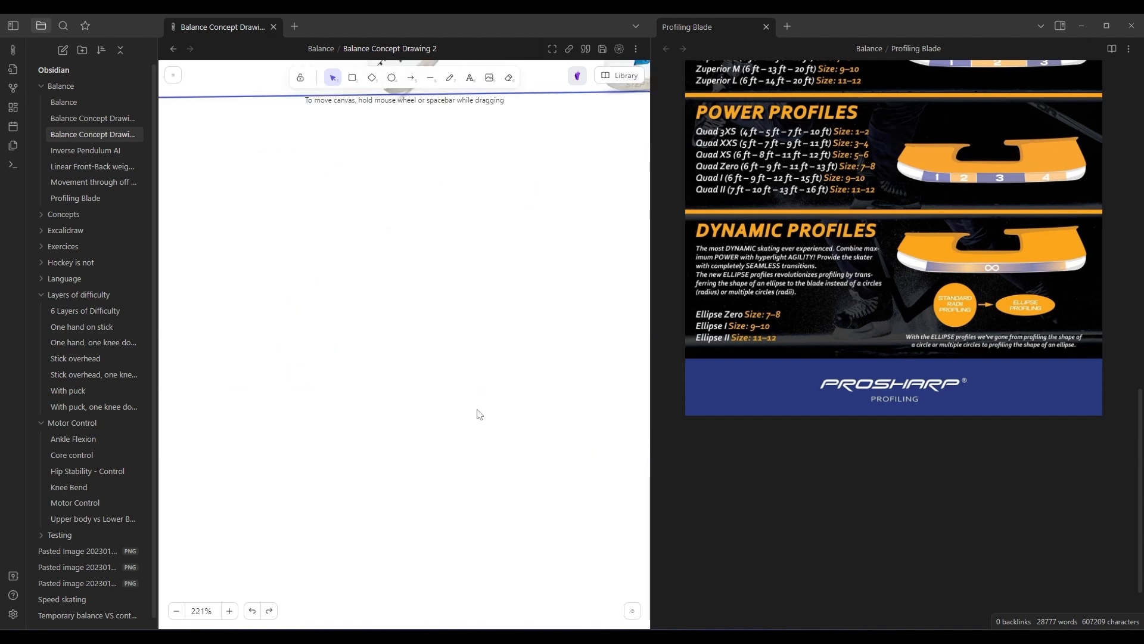
{"action": "scroll", "coordinate": [478, 422], "scroll_direction": "up", "scroll_amount": 5}
{"action": "scroll", "coordinate": [447, 425], "scroll_direction": "down", "scroll_amount": 5, "text": "ctrl"}
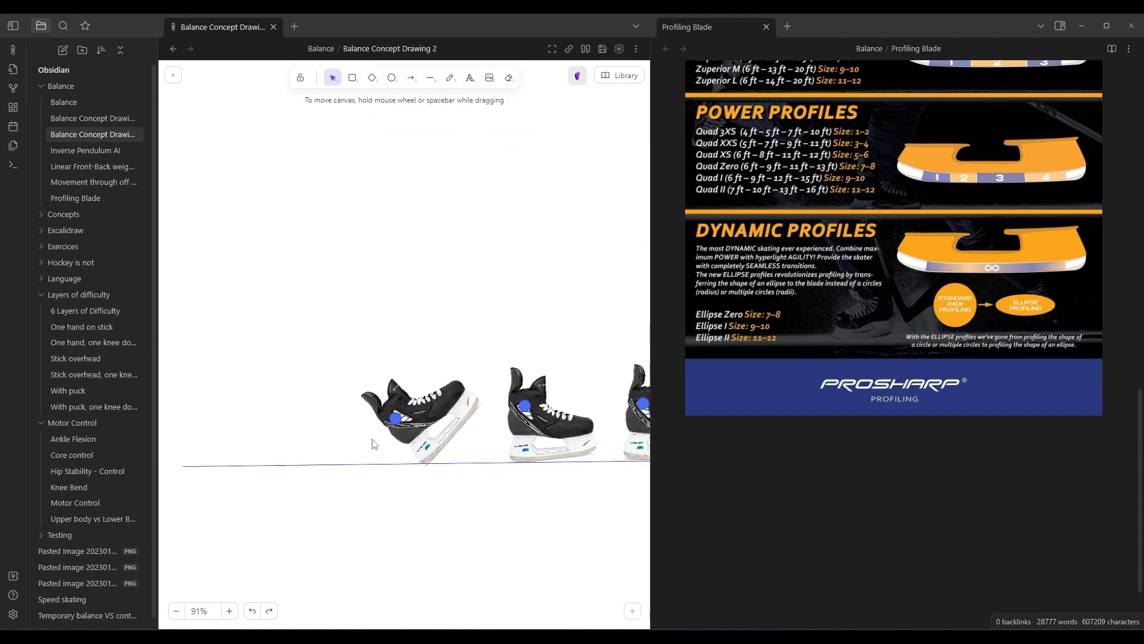
Return to the leg diagram and inspect the green toe circle and blade curve near the front of the skate.
{"action": "middle_click_drag", "start_coordinate": [338, 448], "coordinate": [537, 407]}
{"action": "scroll", "coordinate": [393, 413], "scroll_direction": "down", "scroll_amount": 4, "text": "ctrl"}
{"action": "middle_click_drag", "start_coordinate": [298, 421], "coordinate": [524, 419]}
{"action": "middle_click_drag", "start_coordinate": [218, 424], "coordinate": [330, 424]}
{"action": "scroll", "coordinate": [312, 408], "scroll_direction": "up", "scroll_amount": 7, "text": "ctrl"}
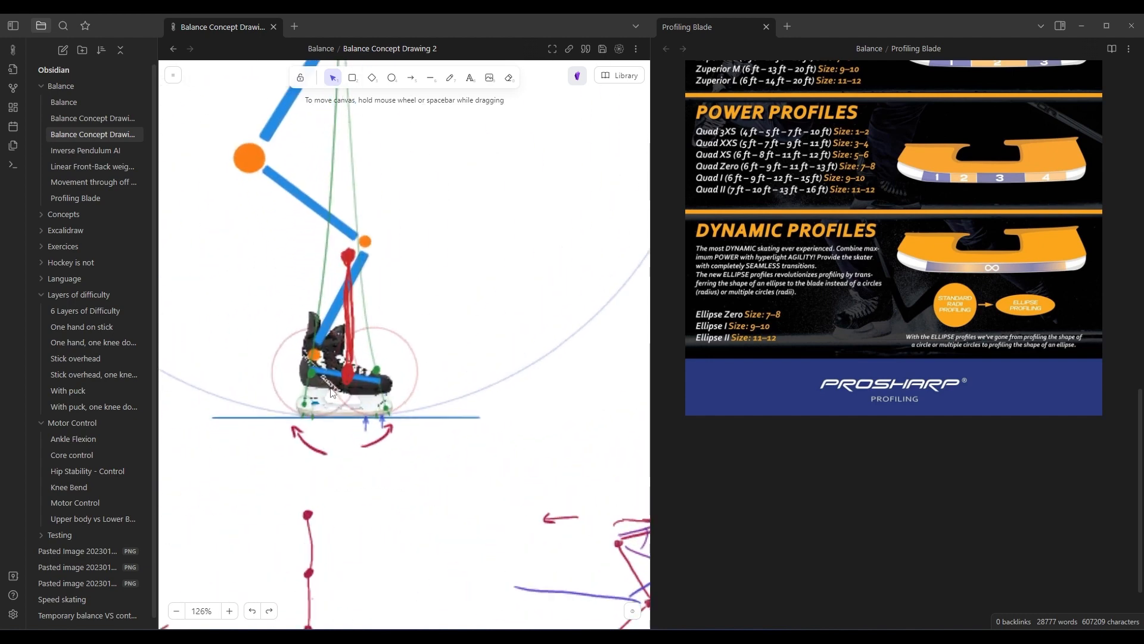
{"action": "scroll", "coordinate": [332, 392], "scroll_direction": "up", "scroll_amount": 10, "text": "ctrl"}
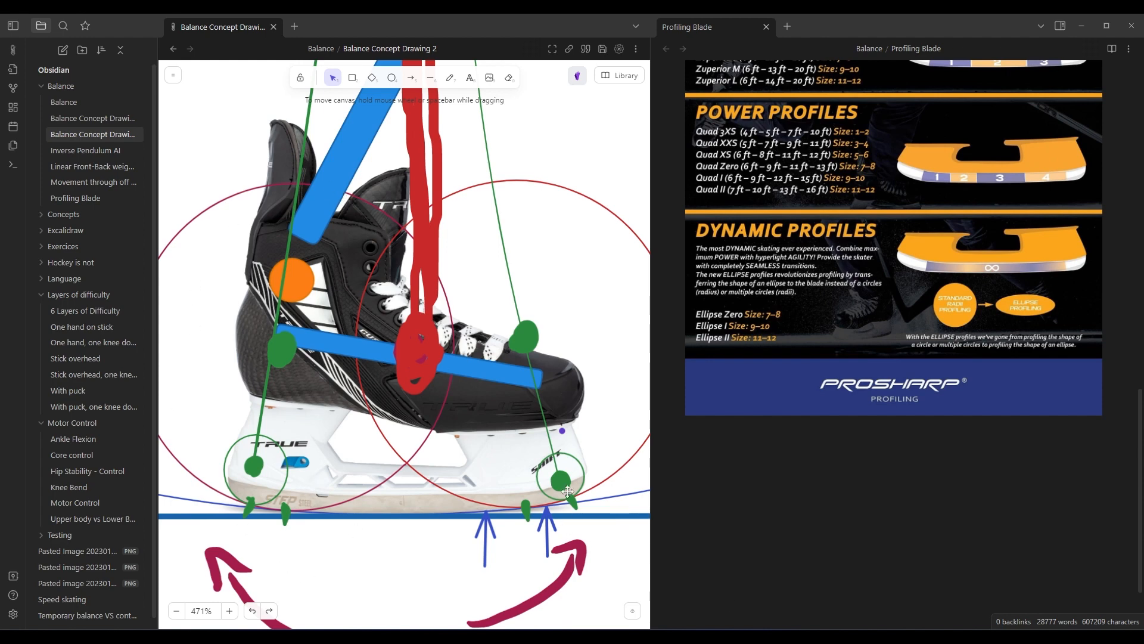
{"action": "scroll", "coordinate": [556, 499], "scroll_direction": "up", "scroll_amount": 10, "text": "ctrl"}
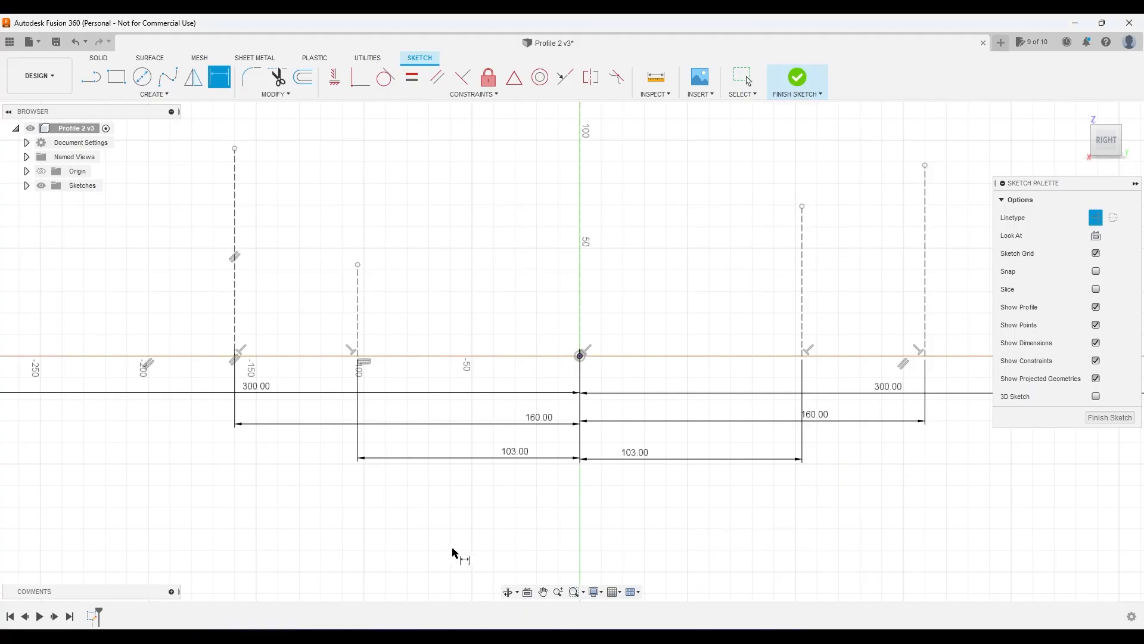
Switch to Fusion 360, insert the True Skates image as a canvas on the YZ plane, and enlarge it to suit the blade layout lines.
{"action": "left_click", "coordinate": [699, 78]}
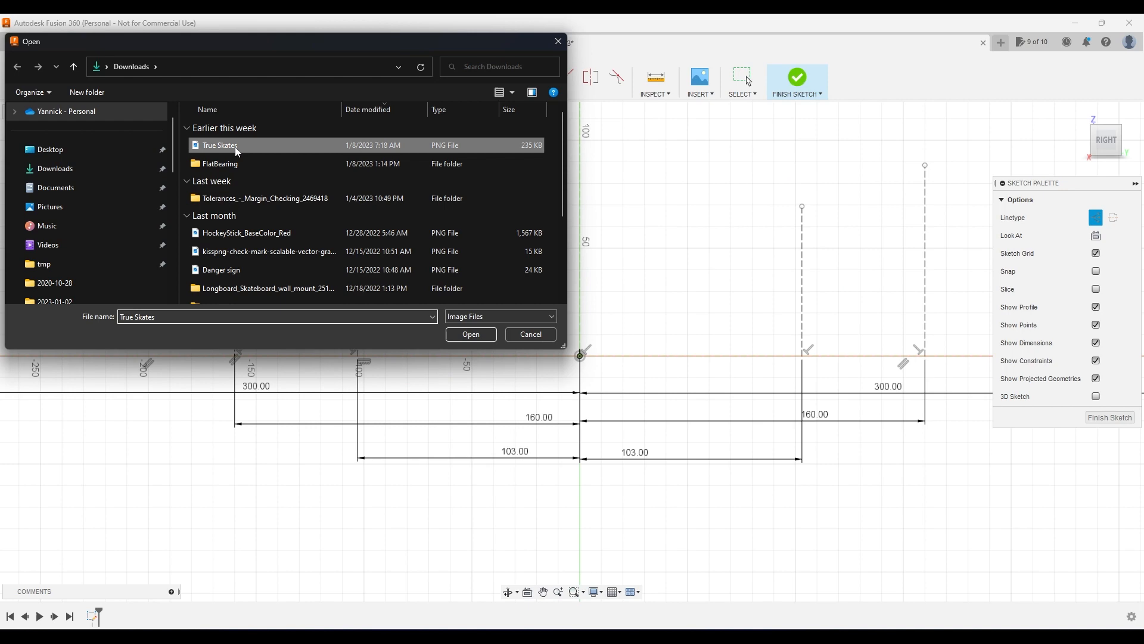
{"action": "double_click", "coordinate": [220, 145]}
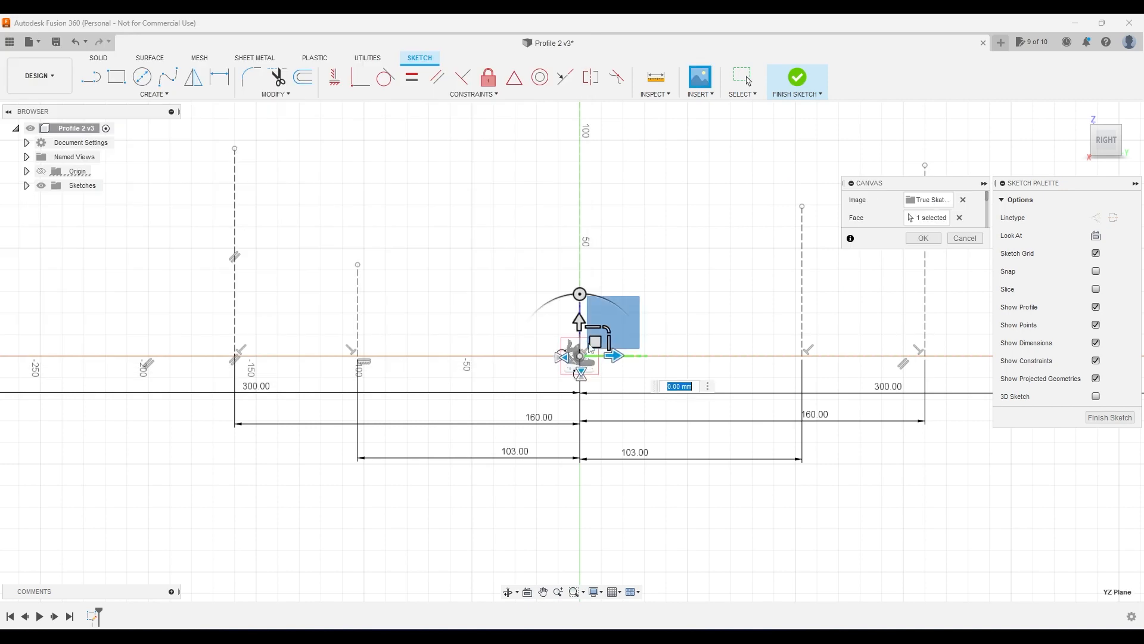
{"action": "middle_click_drag", "start_coordinate": [765, 262], "coordinate": [687, 339]}
{"action": "scroll", "coordinate": [687, 339], "scroll_direction": "down", "scroll_amount": 3}
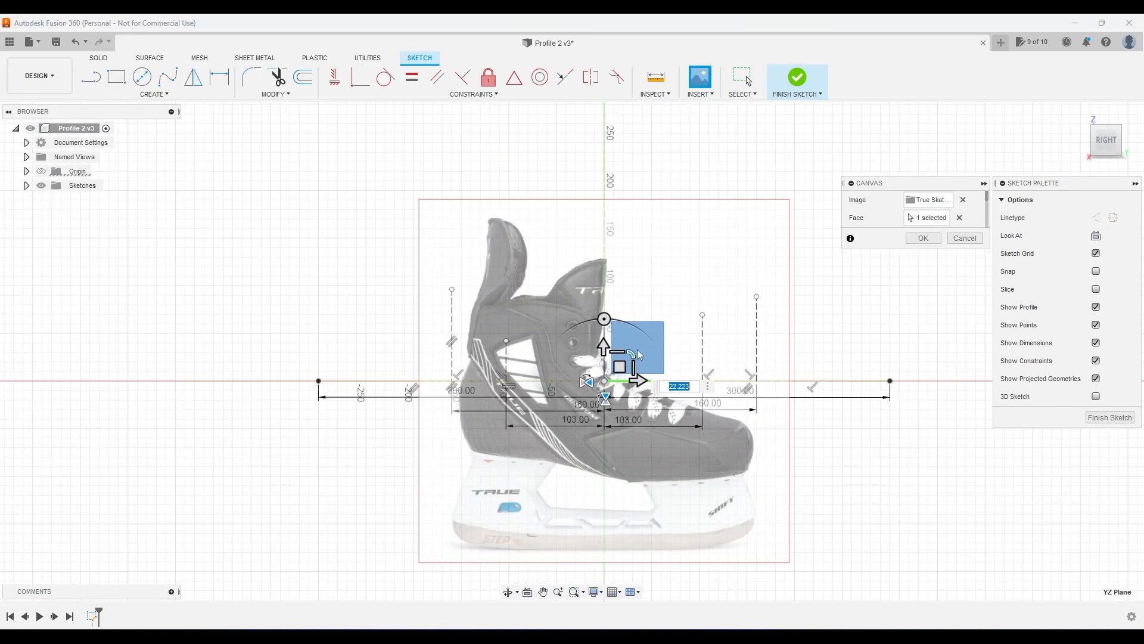
Position the skate canvas so its blade rests on the horizontal line between the two 160 mm end lines, and accept it.
{"action": "left_click_drag", "start_coordinate": [629, 357], "coordinate": [633, 181]}
{"action": "scroll", "coordinate": [609, 301], "scroll_direction": "down", "scroll_amount": 3}
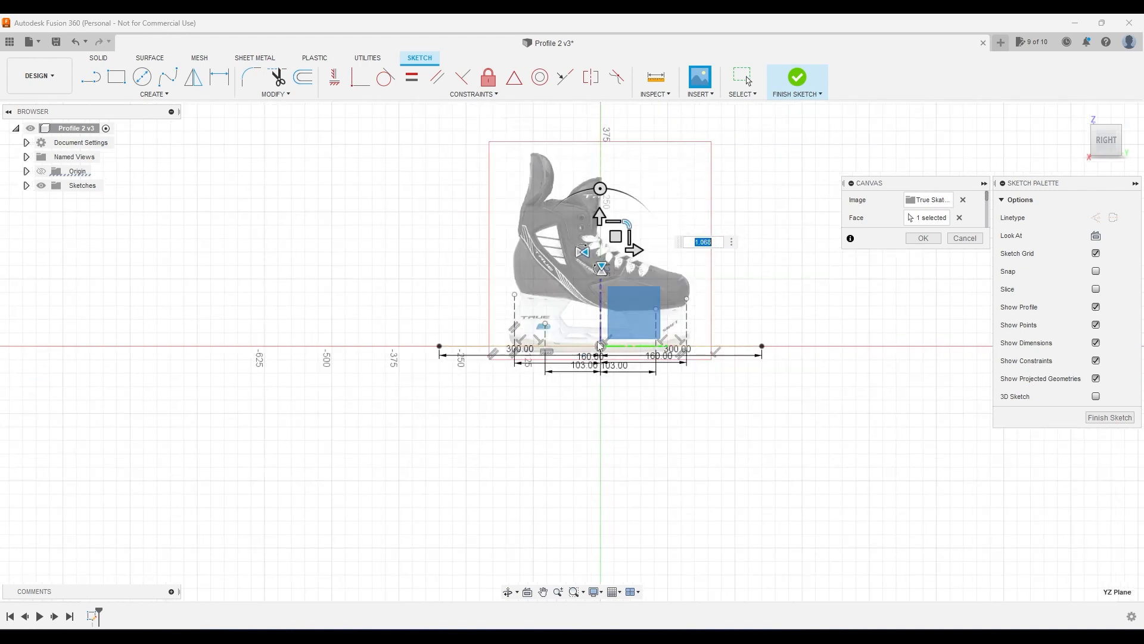
{"action": "scroll", "coordinate": [635, 303], "scroll_direction": "up", "scroll_amount": 5}
{"action": "left_click_drag", "start_coordinate": [550, 148], "coordinate": [538, 163]}
{"action": "key", "text": "Return"}
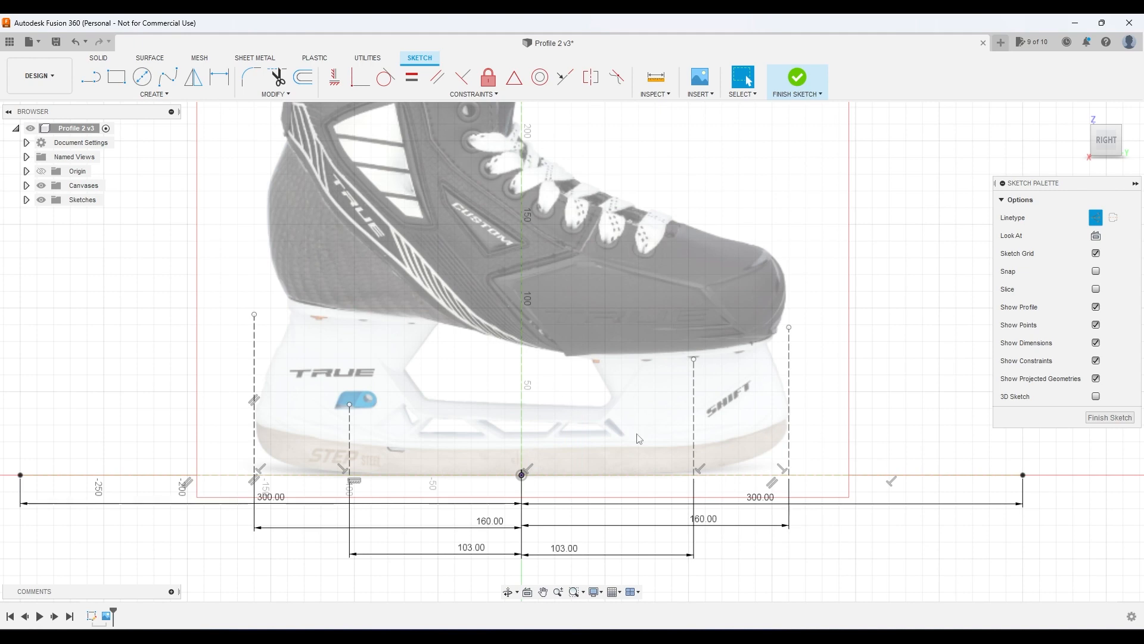
Sketch a circle about 1803 mm in diameter, centred above the origin on the vertical axis and passing through the origin.
{"action": "scroll", "coordinate": [499, 365], "scroll_direction": "down", "scroll_amount": 8}
{"action": "left_click", "coordinate": [142, 76]}
{"action": "left_click", "coordinate": [502, 191]}
{"action": "left_click", "coordinate": [502, 379]}
{"action": "key", "text": "Escape"}
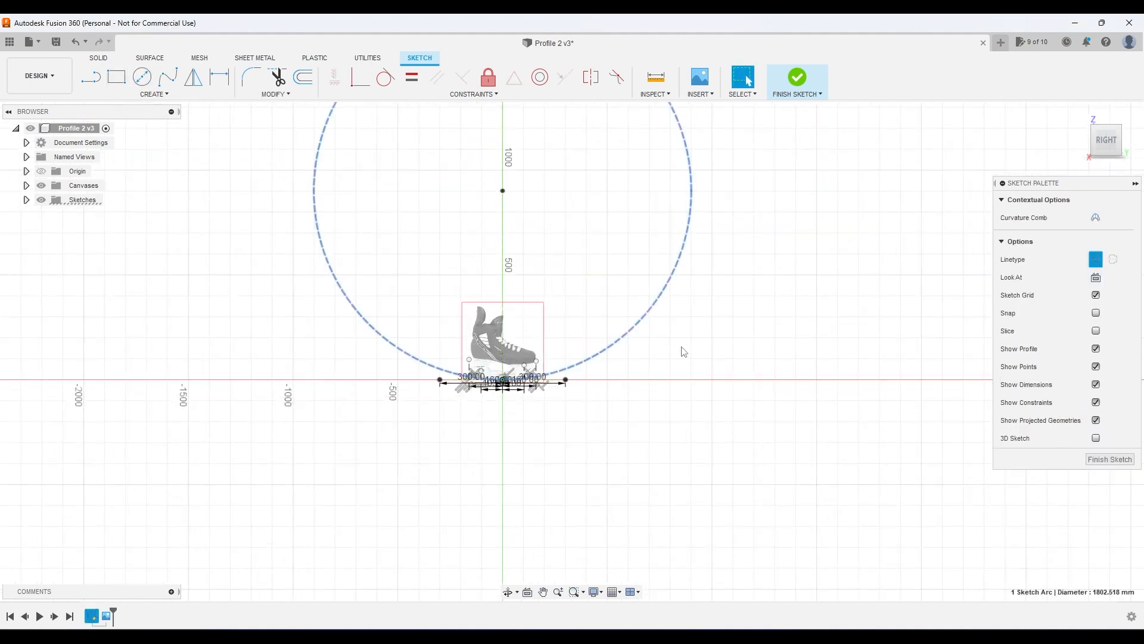
Dimension the large blade circle's diameter at 5181.6 mm.
{"action": "key", "text": "Escape"}
{"action": "key", "text": "d"}
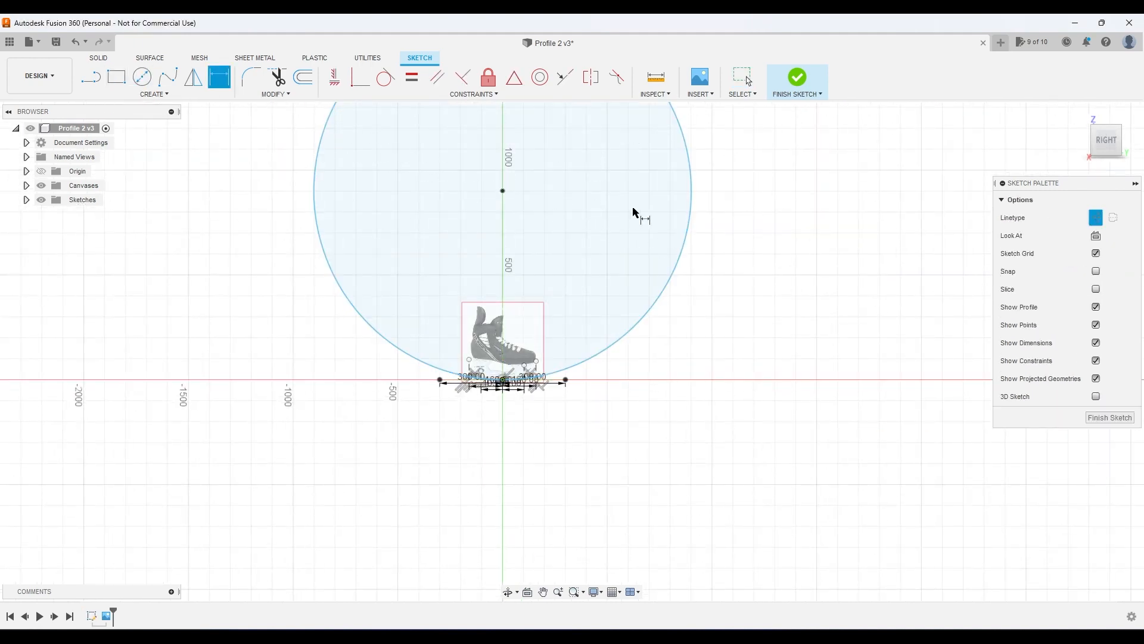
{"action": "key", "text": "d"}
{"action": "left_click", "coordinate": [685, 241]}
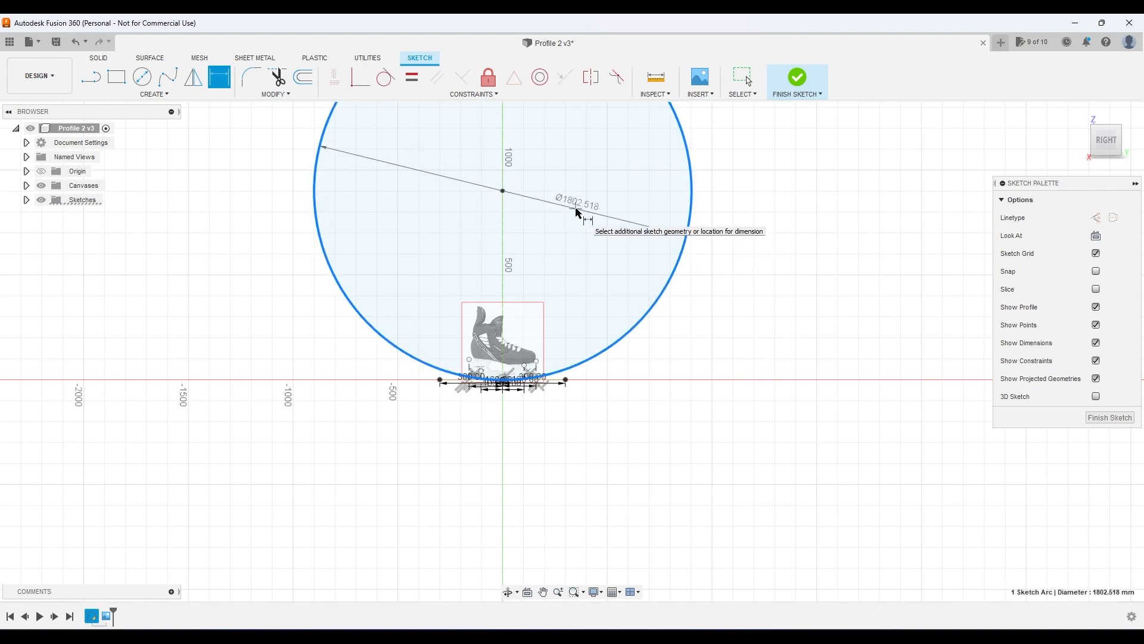
{"action": "left_click", "coordinate": [588, 212]}
{"action": "key", "text": "Return"}
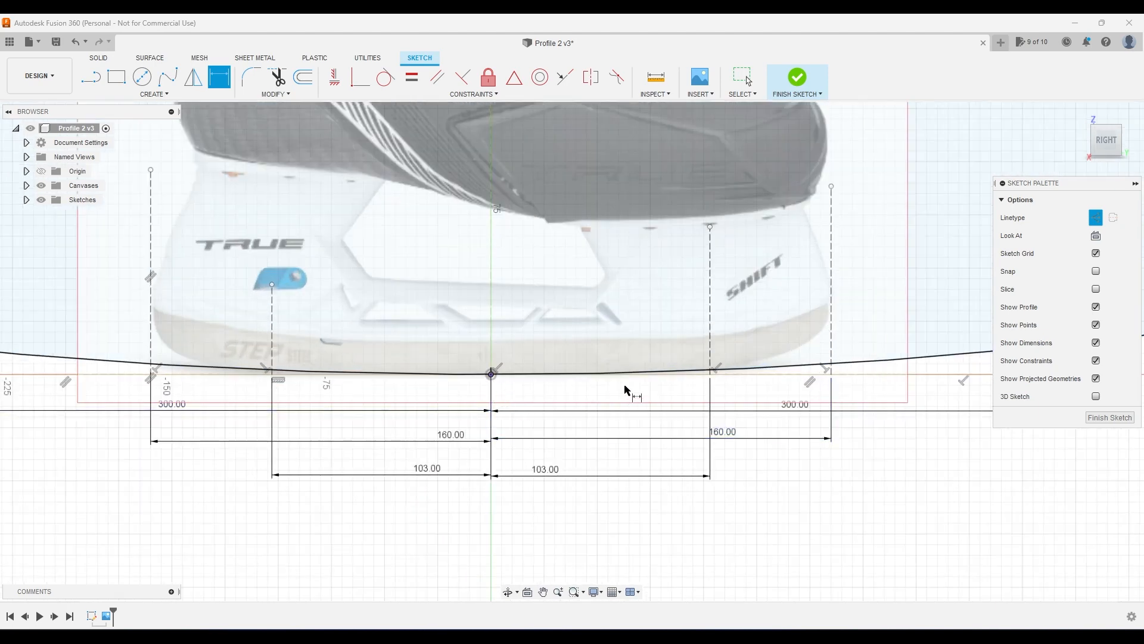
{"action": "key", "text": "Escape"}
{"action": "left_click", "coordinate": [762, 369]}
{"action": "scroll", "coordinate": [475, 399], "scroll_direction": "up", "scroll_amount": 1}
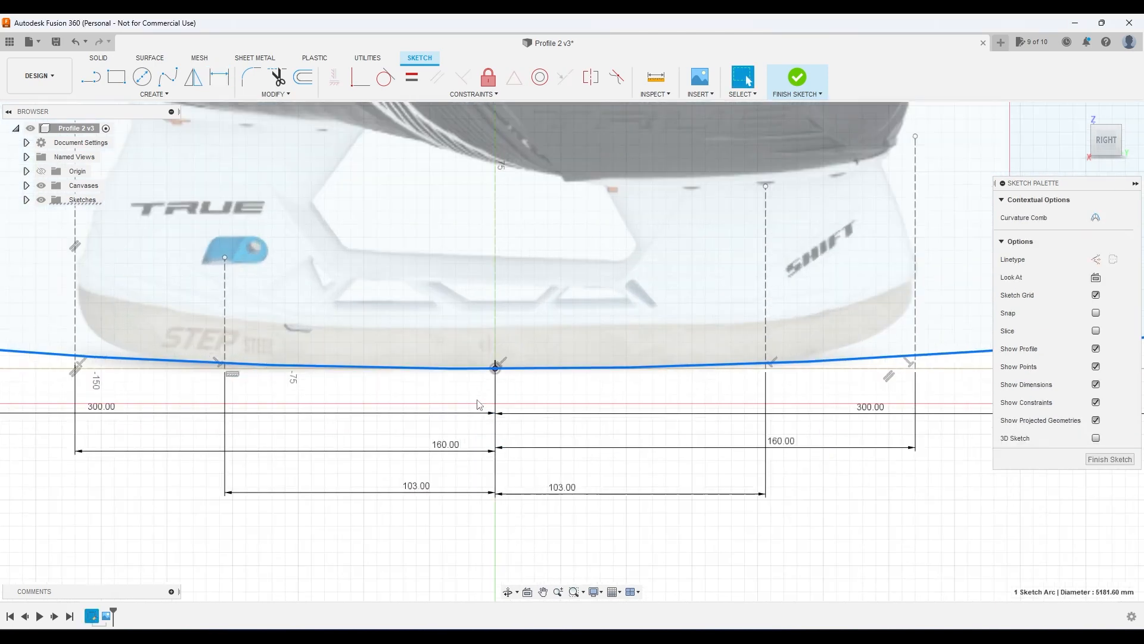
Sketch a circle about 46 mm in diameter at the blade's heel and move it close to the heel end line.
{"action": "key", "text": "c"}
{"action": "left_click", "coordinate": [125, 269]}
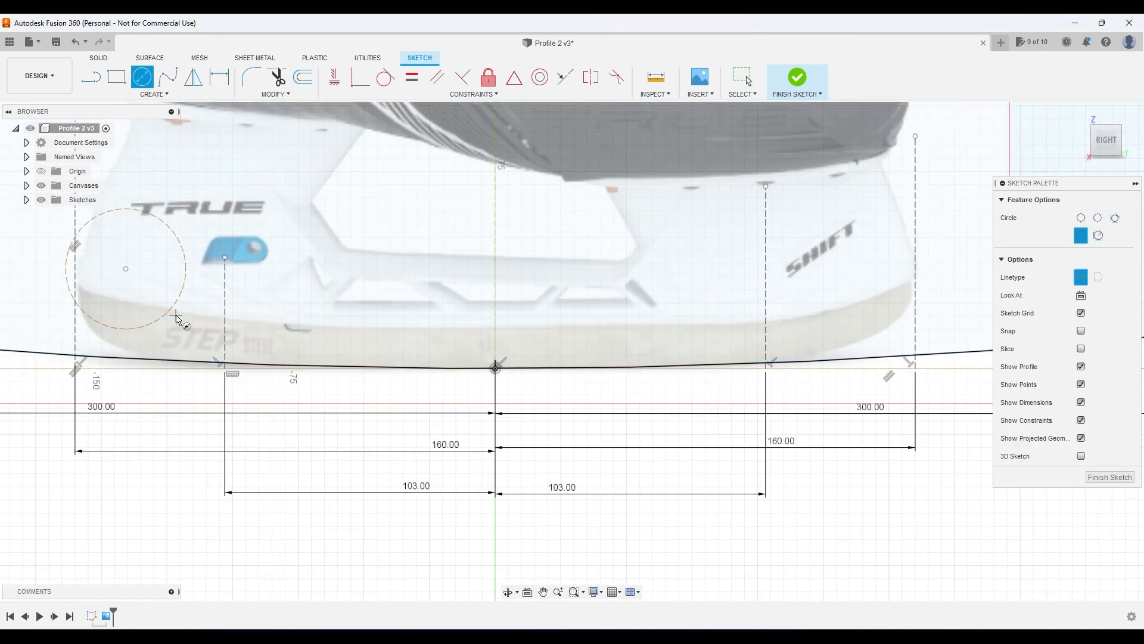
{"action": "left_click", "coordinate": [170, 311]}
{"action": "key", "text": "Escape"}
{"action": "left_click_drag", "start_coordinate": [126, 269], "coordinate": [136, 289]}
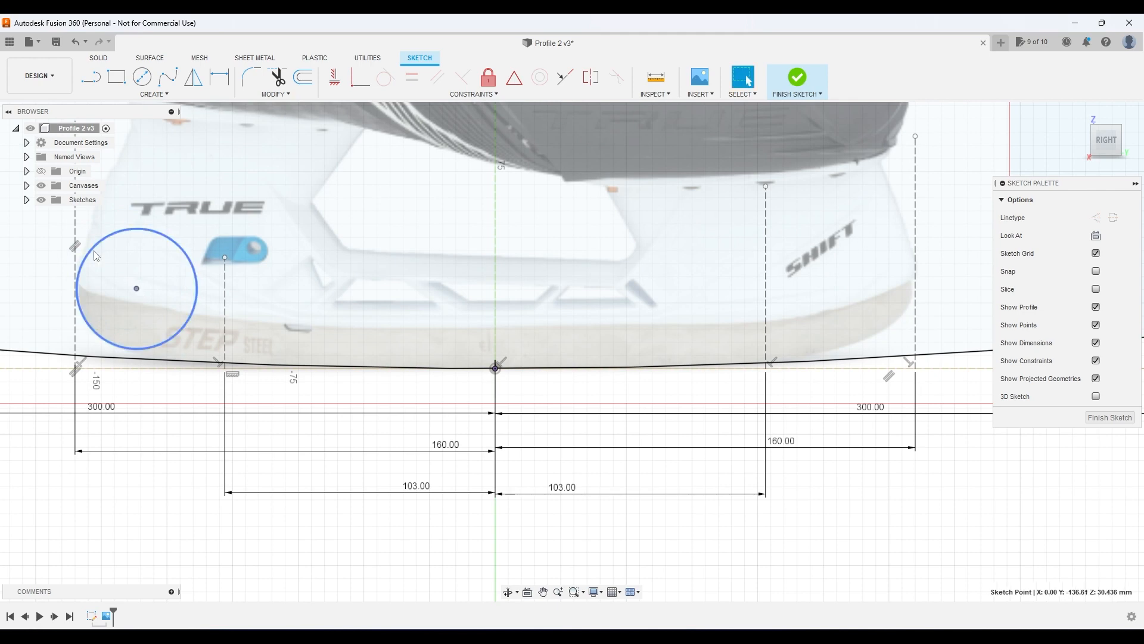
Make the heel circle tangent to the vertical line at the heel end of the blade.
{"action": "left_click", "coordinate": [93, 248]}
{"action": "key", "text": "t"}
{"action": "left_click", "coordinate": [76, 262]}
{"action": "key", "text": "Escape"}
Try setting the heel end line's 160 mm distance from the origin to 170 mm.
{"action": "double_click", "coordinate": [349, 451]}
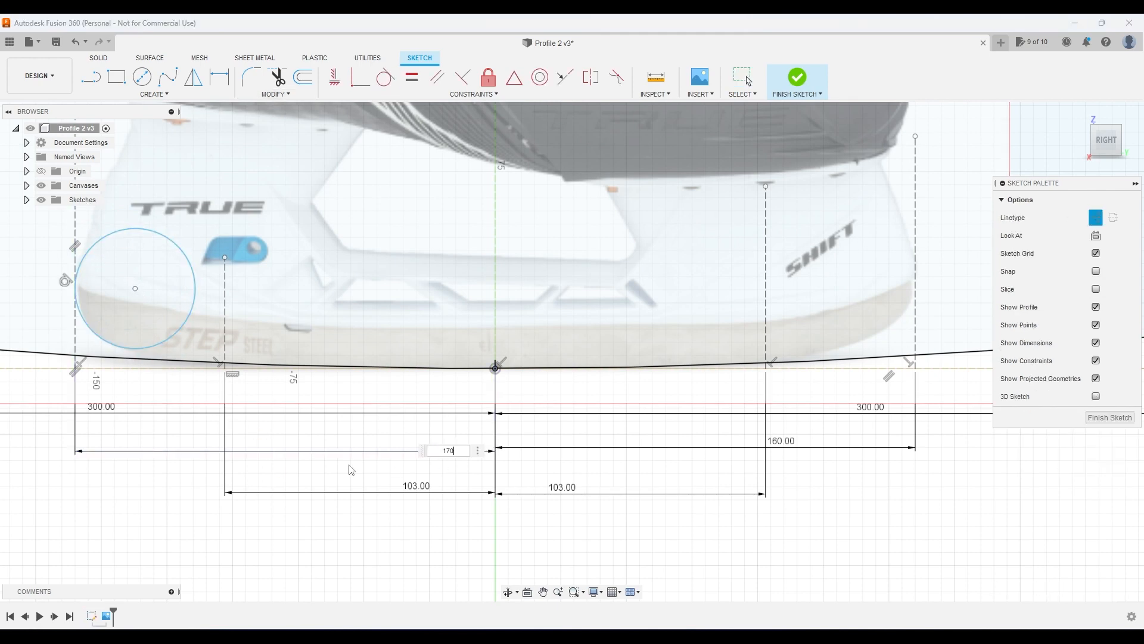
{"action": "key", "text": "Return"}
{"action": "key", "text": "ctrl+z"}
{"action": "left_click", "coordinate": [187, 318]}
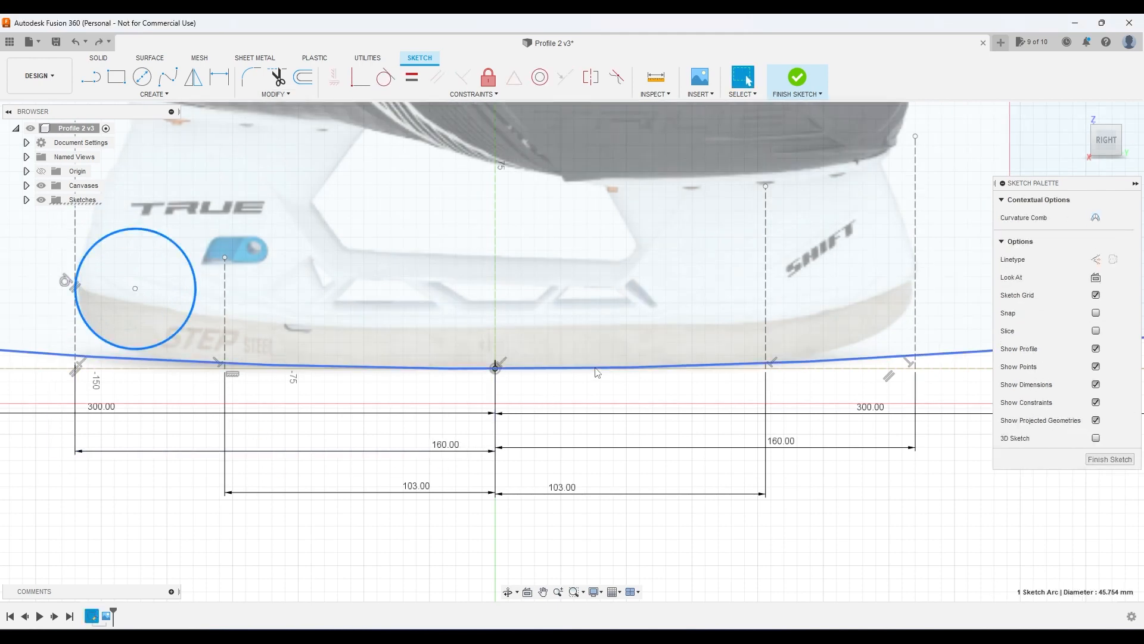
{"action": "key", "text": "m"}
{"action": "key", "text": "Escape"}
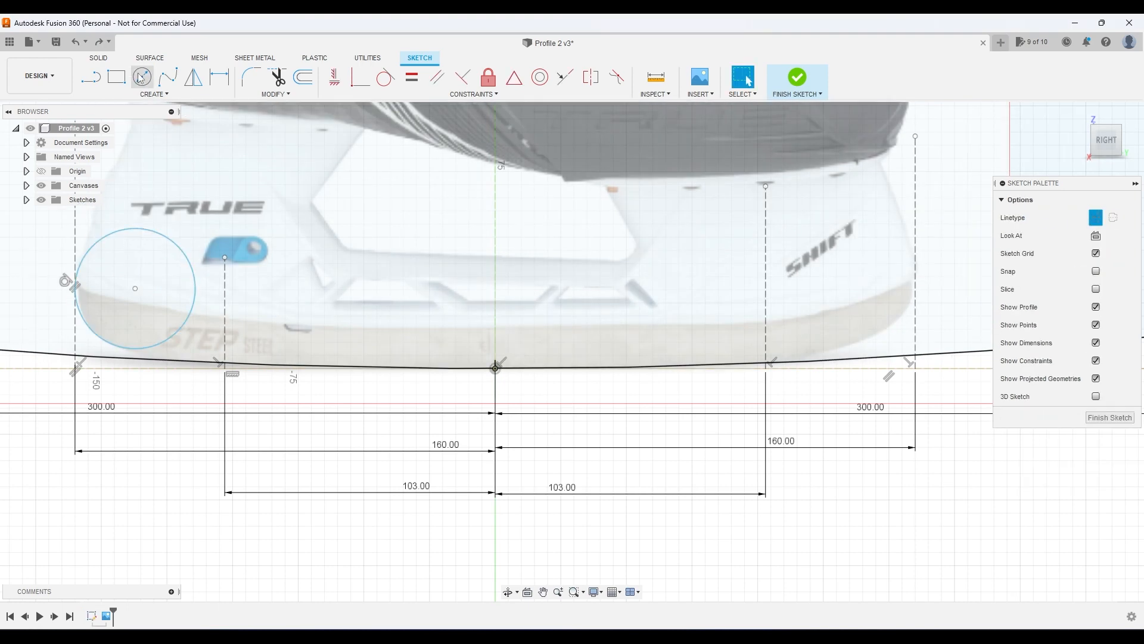
{"action": "left_click", "coordinate": [99, 83]}
Dimension the heel circle's centre at 30 mm above the horizontal line through the origin.
{"action": "left_click", "coordinate": [219, 77]}
{"action": "left_click", "coordinate": [135, 289]}
{"action": "left_click", "coordinate": [84, 367]}
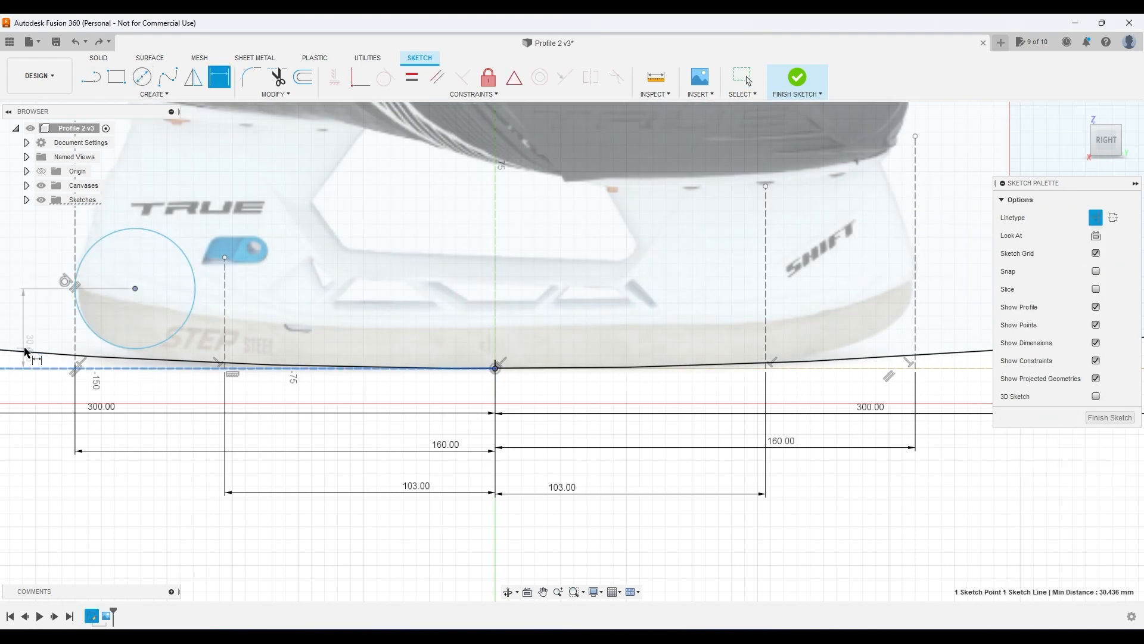
{"action": "left_click", "coordinate": [23, 350]}
{"action": "left_click", "coordinate": [687, 368]}
{"action": "left_click", "coordinate": [136, 288]}
{"action": "left_click", "coordinate": [149, 368]}
{"action": "left_click", "coordinate": [41, 327]}
{"action": "type", "text": "30"}
{"action": "key", "text": "Return"}
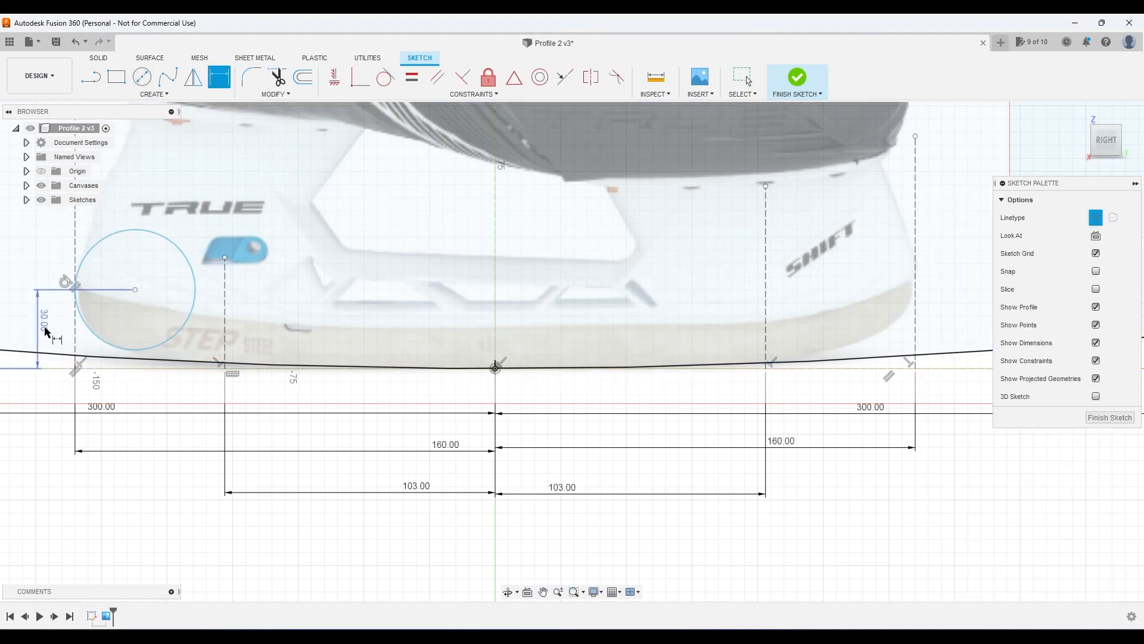
Sketch a circle at the blade's toe and move its centre to about 137 mm from the vertical axis and 32 mm above the horizontal line.
{"action": "key", "text": "c"}
{"action": "left_click", "coordinate": [821, 278]}
{"action": "left_click", "coordinate": [1081, 277]}
{"action": "left_click_drag", "start_coordinate": [821, 277], "coordinate": [856, 286]}
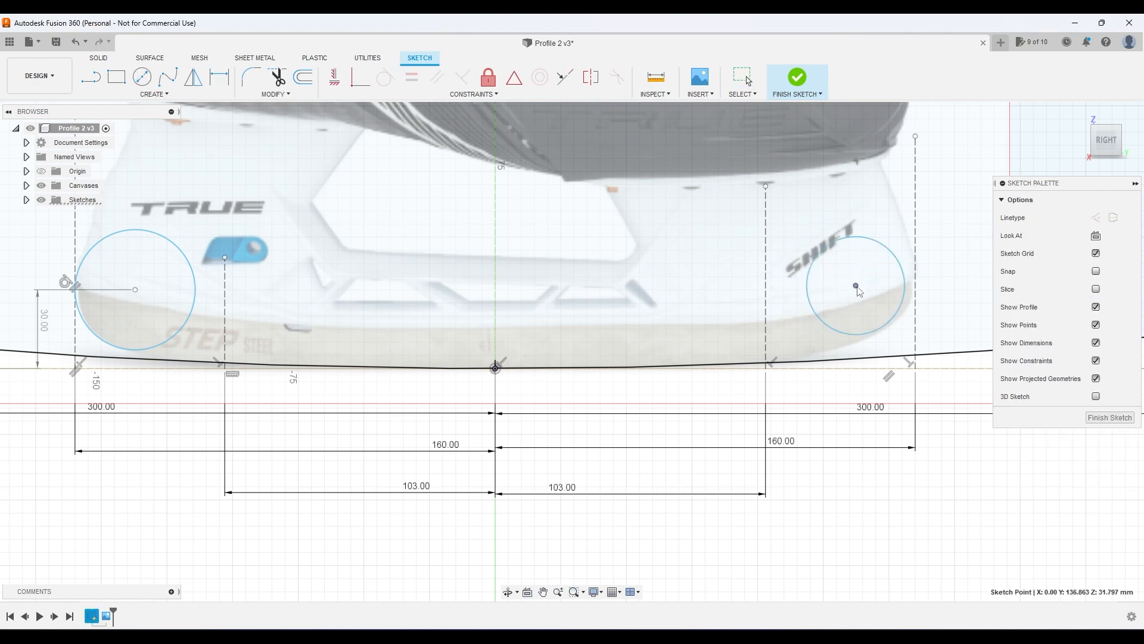
Make the toe circle tangent to the vertical line at the toe end of the blade.
{"action": "left_click", "coordinate": [912, 288]}
{"action": "left_click", "coordinate": [385, 77]}
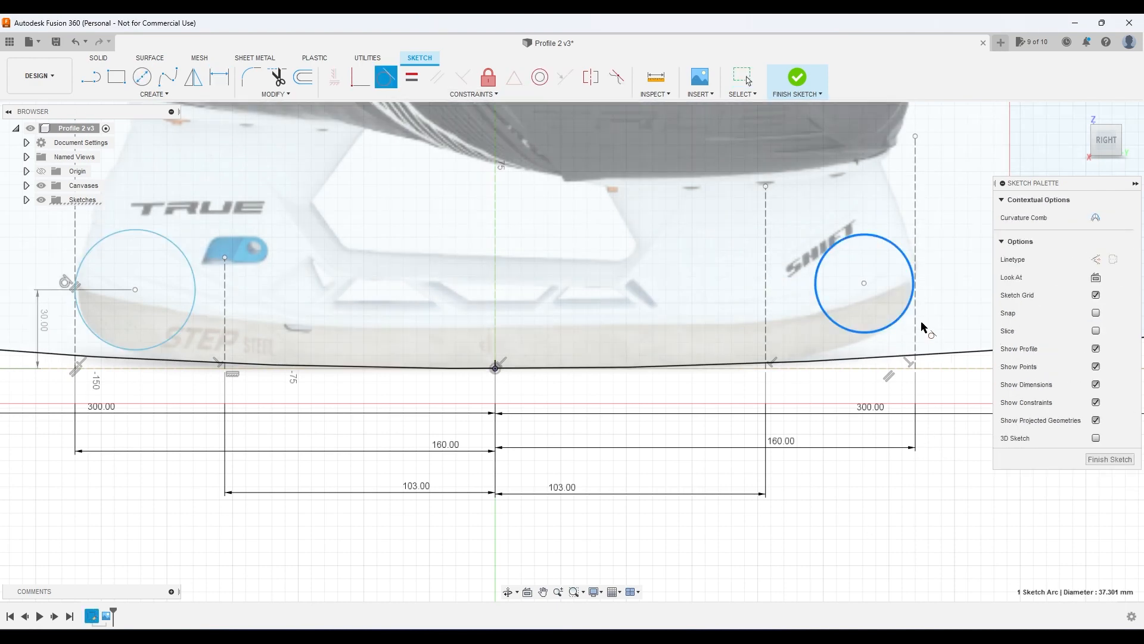
{"action": "left_click", "coordinate": [916, 324]}
Try to make the large blade-bottom arc coincident with the sketch origin.
{"action": "scroll", "coordinate": [462, 385], "scroll_direction": "up", "scroll_amount": 5}
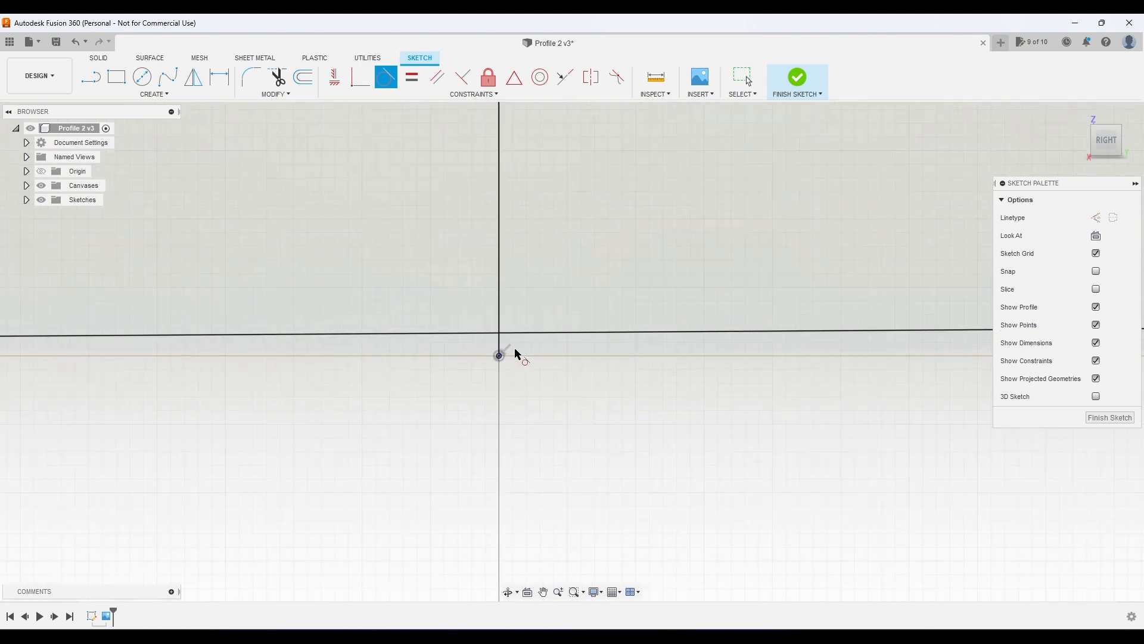
{"action": "left_click", "coordinate": [491, 298]}
{"action": "left_click", "coordinate": [380, 81]}
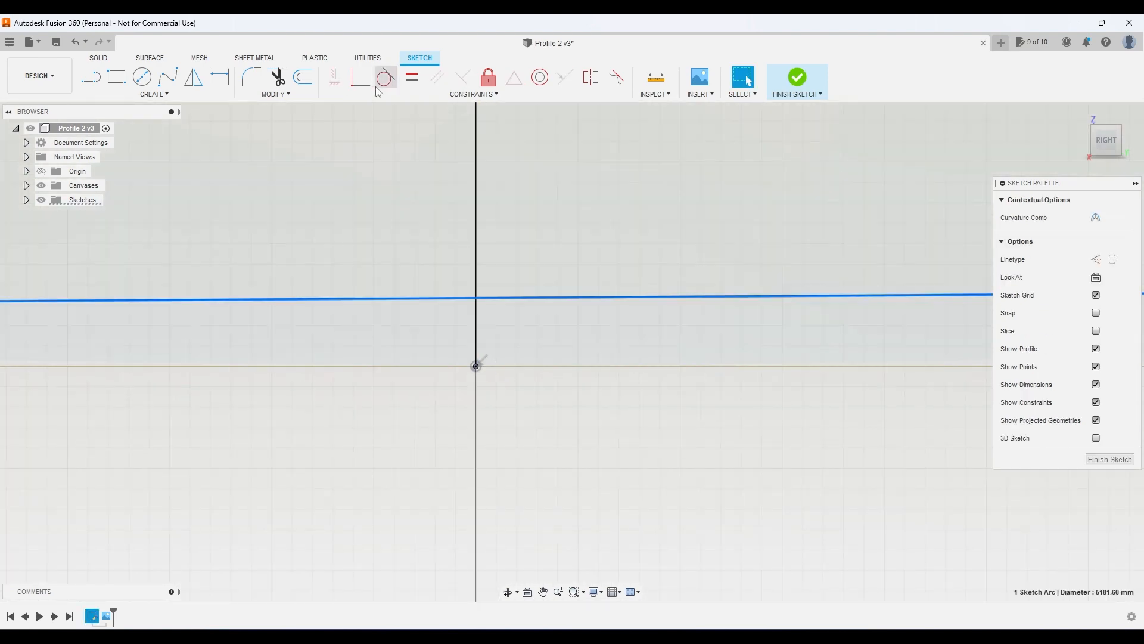
{"action": "left_click", "coordinate": [487, 298]}
{"action": "left_click", "coordinate": [360, 78]}
{"action": "left_click", "coordinate": [476, 366]}
{"action": "scroll", "coordinate": [561, 360], "scroll_direction": "down", "scroll_amount": 8}
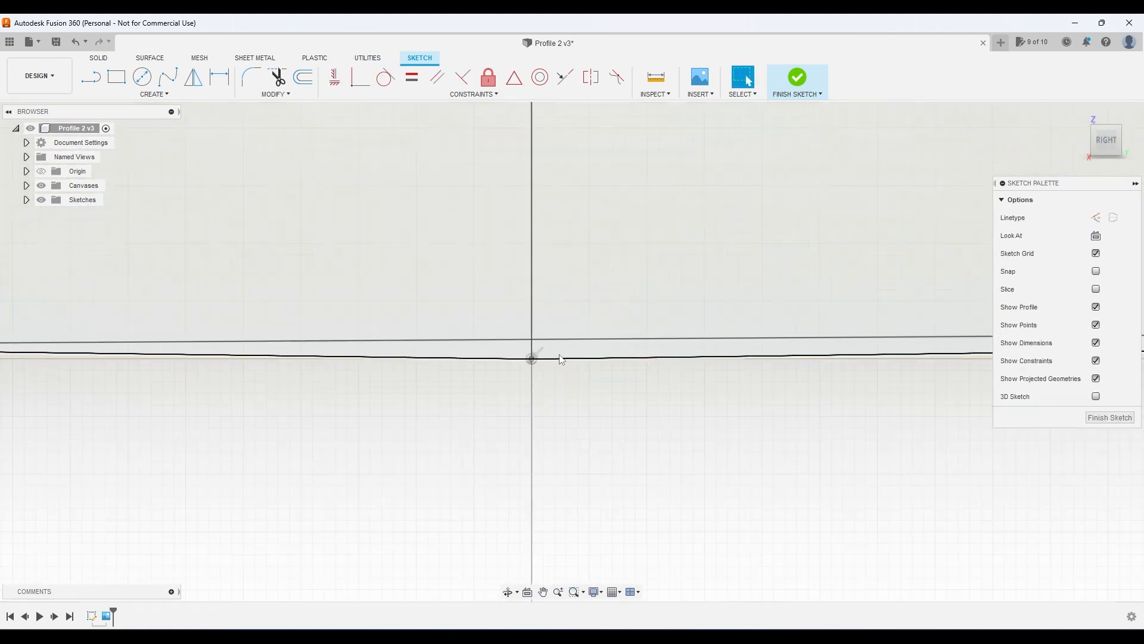
{"action": "scroll", "coordinate": [573, 394], "scroll_direction": "up", "scroll_amount": 3}
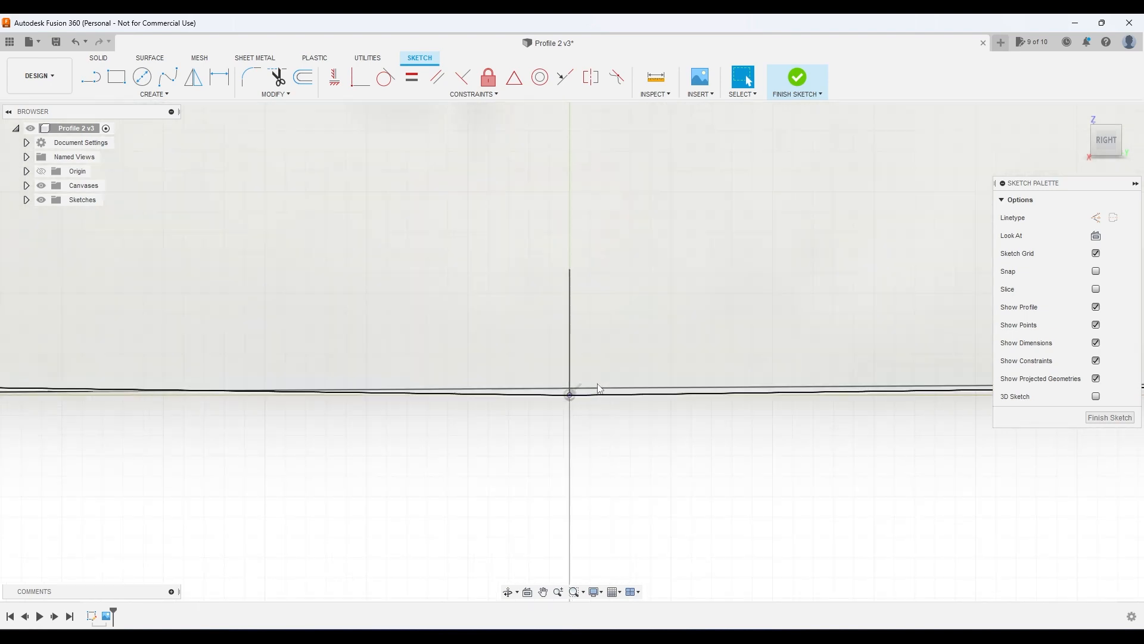
{"action": "left_click", "coordinate": [598, 388]}
{"action": "scroll", "coordinate": [592, 415], "scroll_direction": "up", "scroll_amount": 8}
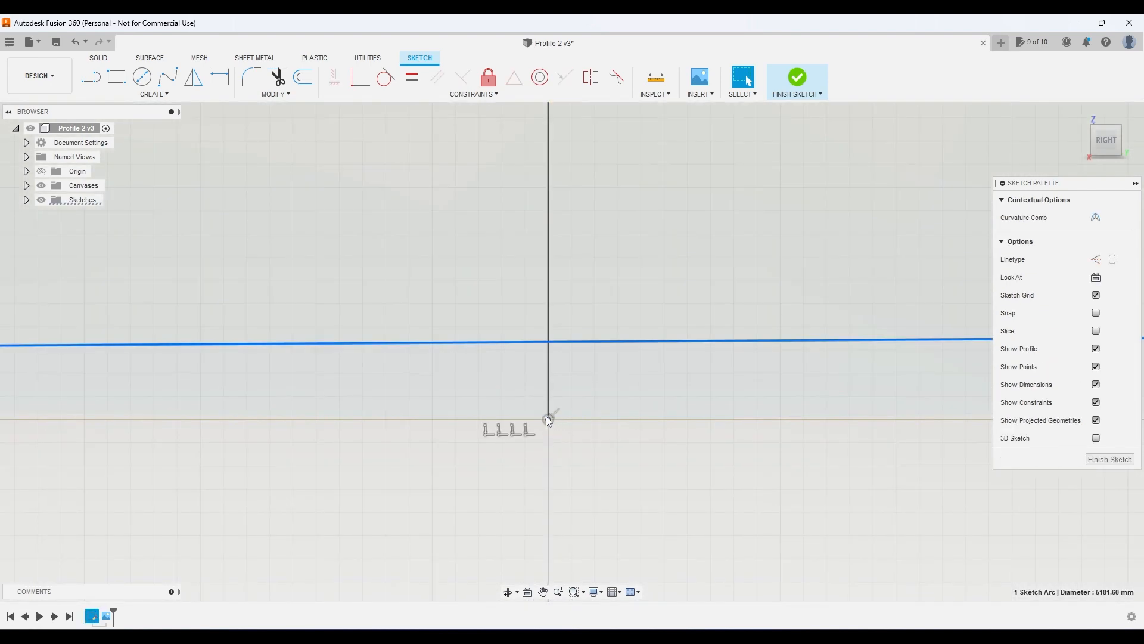
{"action": "left_click", "coordinate": [691, 454]}
{"action": "scroll", "coordinate": [702, 481], "scroll_direction": "down", "scroll_amount": 10}
{"action": "middle_click_drag", "start_coordinate": [903, 489], "coordinate": [770, 450]}
{"action": "scroll", "coordinate": [470, 451], "scroll_direction": "up", "scroll_amount": 5}
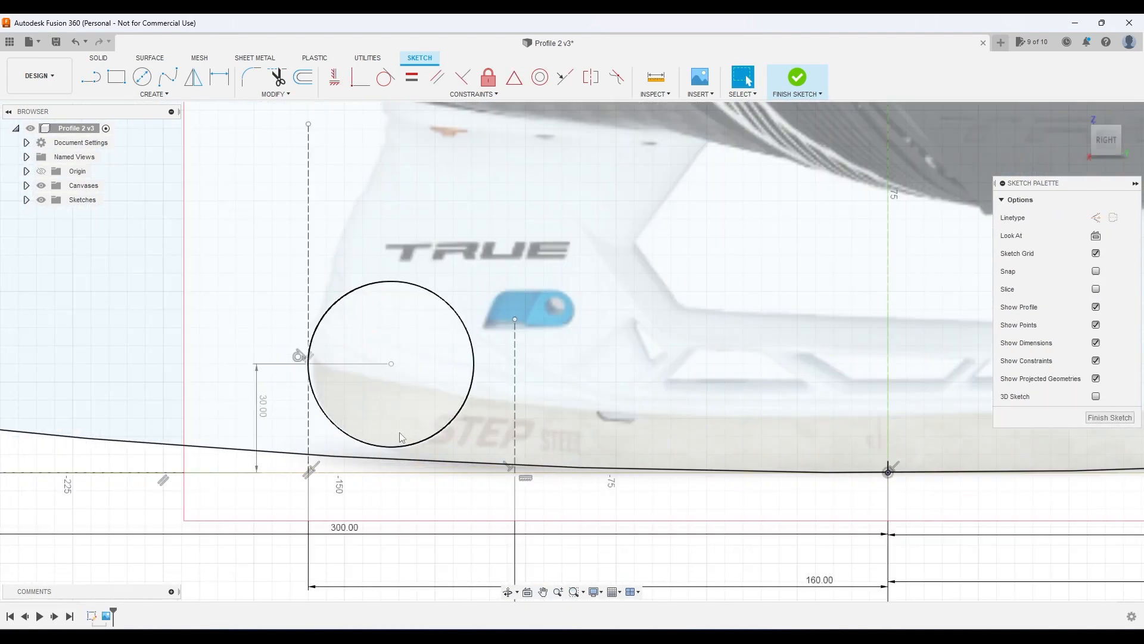
{"action": "scroll", "coordinate": [450, 466], "scroll_direction": "down", "scroll_amount": 5}
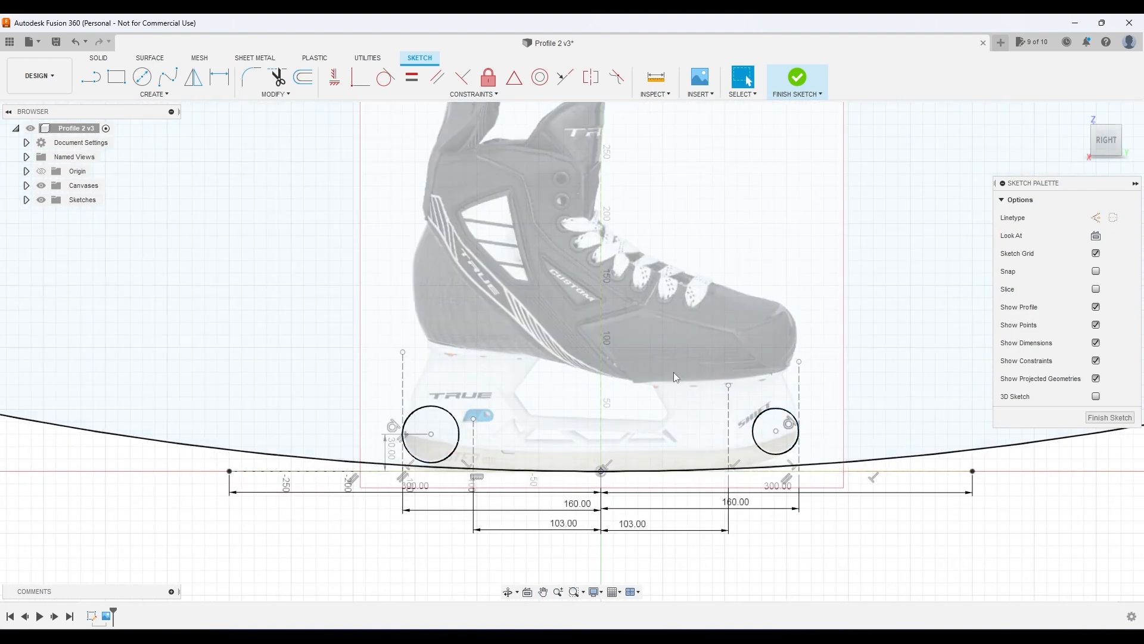
Sketch a trial arc from the heel circle to the heel-side 103 mm line, then undo its last tangent constraint.
{"action": "scroll", "coordinate": [421, 464], "scroll_direction": "up", "scroll_amount": 4}
{"action": "left_click", "coordinate": [154, 93]}
{"action": "mouse_move", "coordinate": [124, 148]}
{"action": "left_click", "coordinate": [206, 162]}
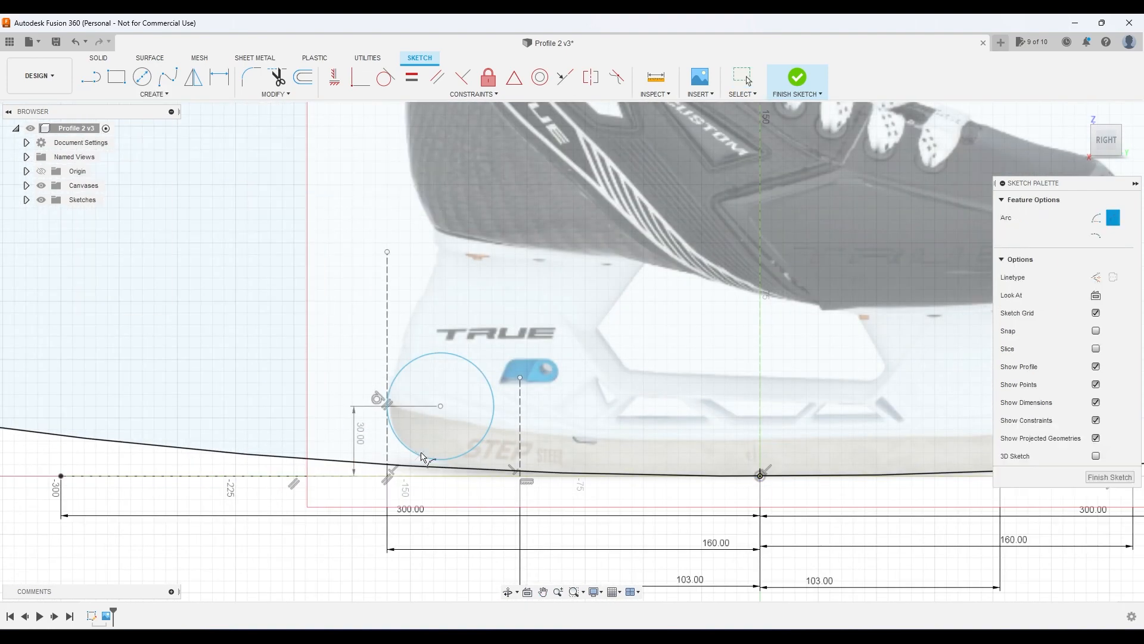
{"action": "scroll", "coordinate": [467, 469], "scroll_direction": "up", "scroll_amount": 5}
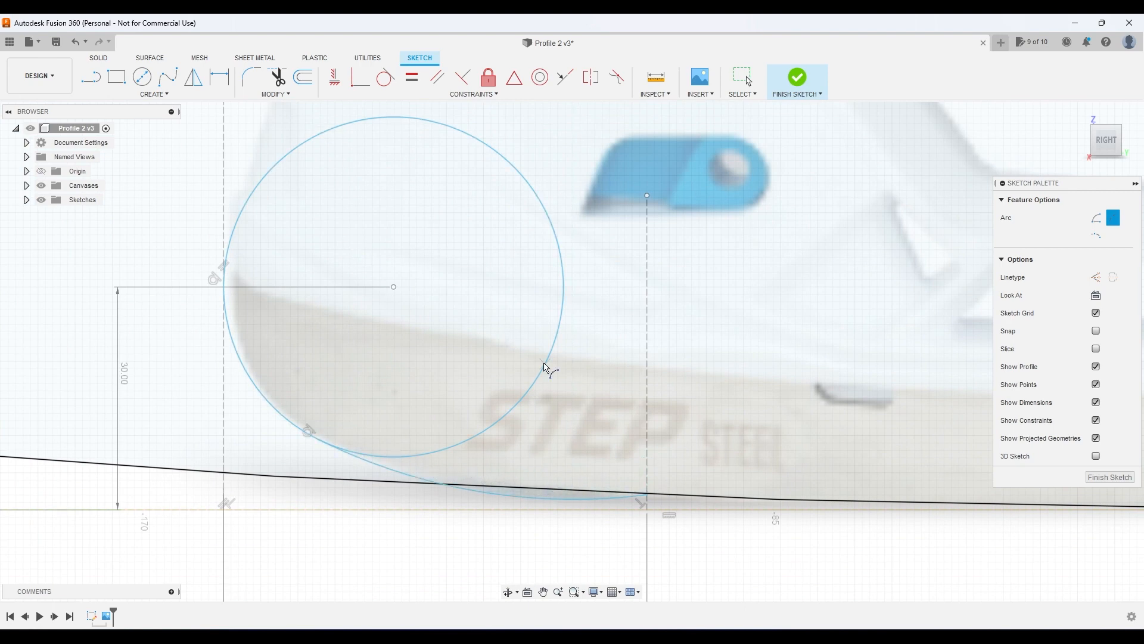
{"action": "left_click", "coordinate": [385, 77]}
{"action": "left_click", "coordinate": [640, 494]}
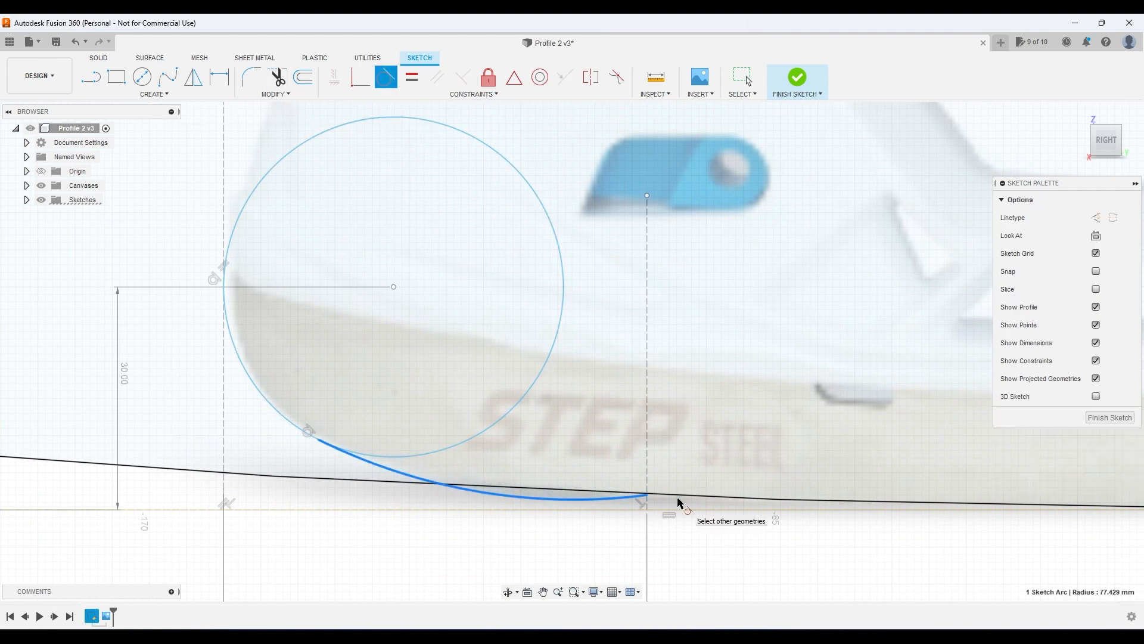
{"action": "left_click", "coordinate": [239, 325]}
{"action": "key", "text": "ctrl+z"}
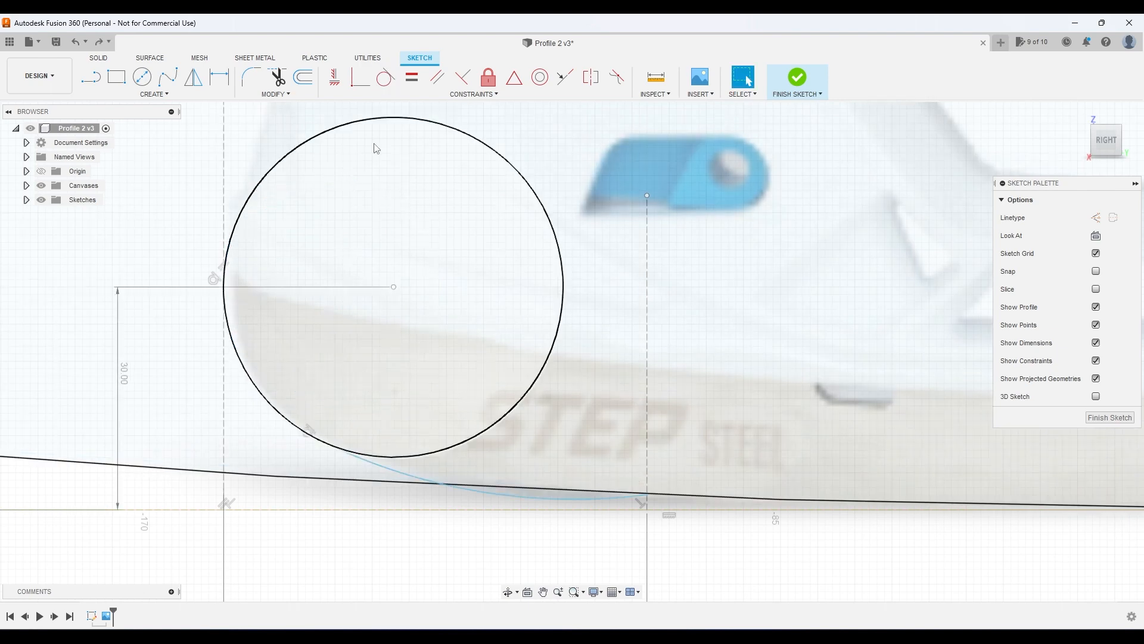
Dimension the heel circle's diameter at 45 mm.
{"action": "key", "text": "c"}
{"action": "key", "text": "d"}
{"action": "left_click", "coordinate": [556, 222]}
{"action": "left_click", "coordinate": [448, 237]}
{"action": "type", "text": "45.759561059"}
{"action": "key", "text": "Return"}
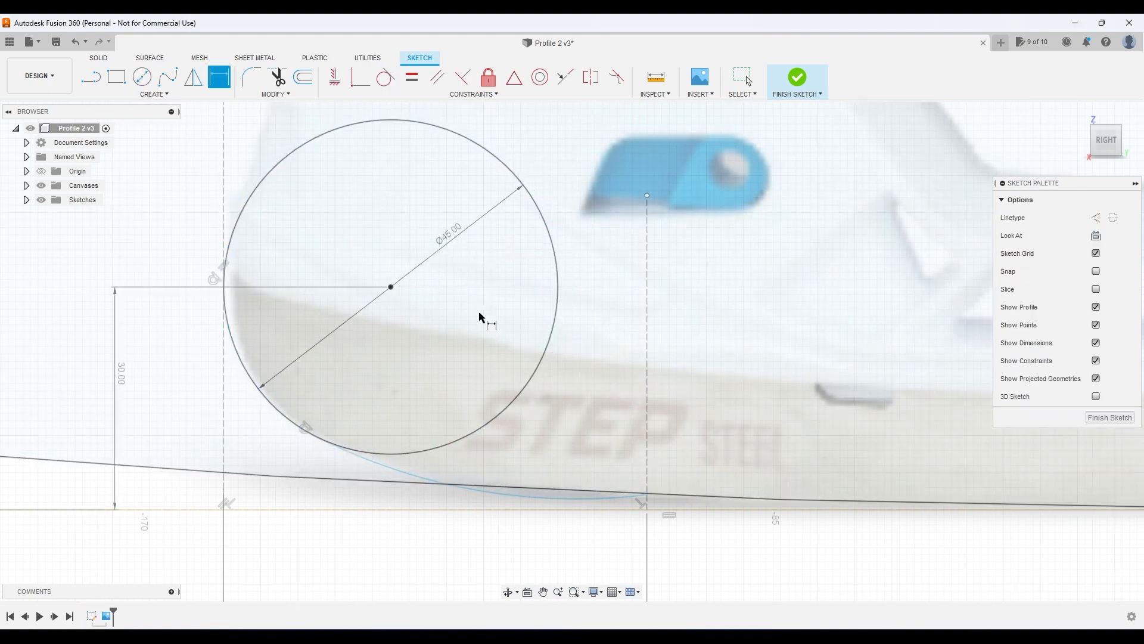
Replace the trial heel arc with a three-point arc from the heel circle to the heel-side 103 mm line.
{"action": "left_click", "coordinate": [529, 502]}
{"action": "key", "text": "Delete"}
{"action": "left_click", "coordinate": [154, 94]}
{"action": "mouse_move", "coordinate": [130, 147]}
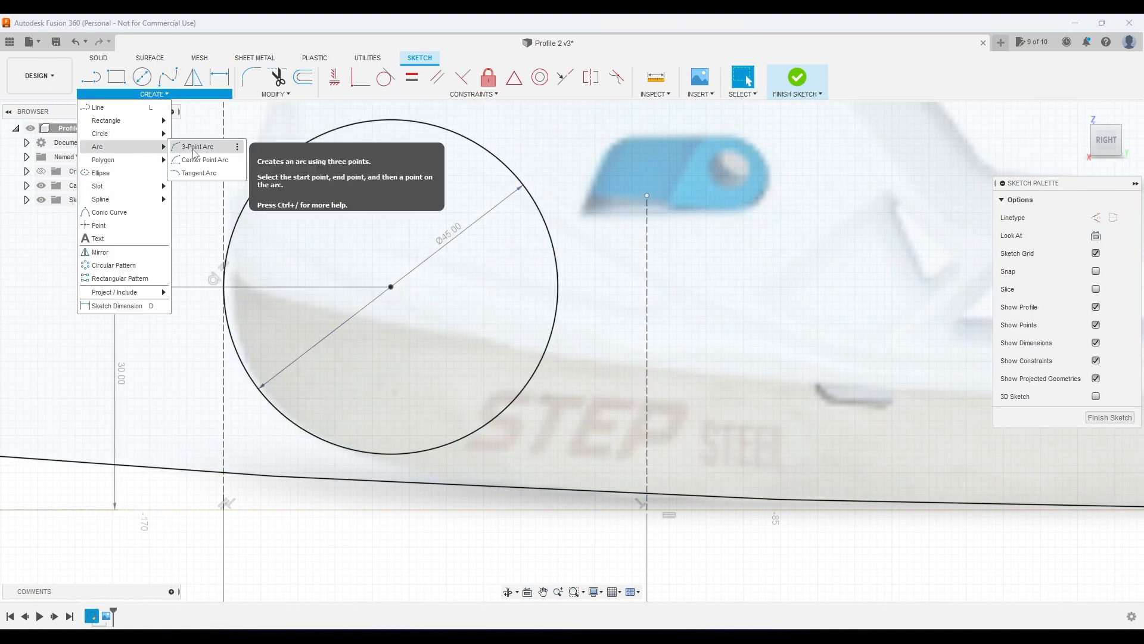
{"action": "left_click", "coordinate": [204, 147]}
{"action": "left_click", "coordinate": [335, 444]}
{"action": "left_click", "coordinate": [647, 494]}
{"action": "left_click", "coordinate": [503, 486]}
{"action": "key", "text": "Escape"}
Make the heel arc tangent to the large blade-bottom arc at the 103 mm line.
{"action": "left_click", "coordinate": [587, 494]}
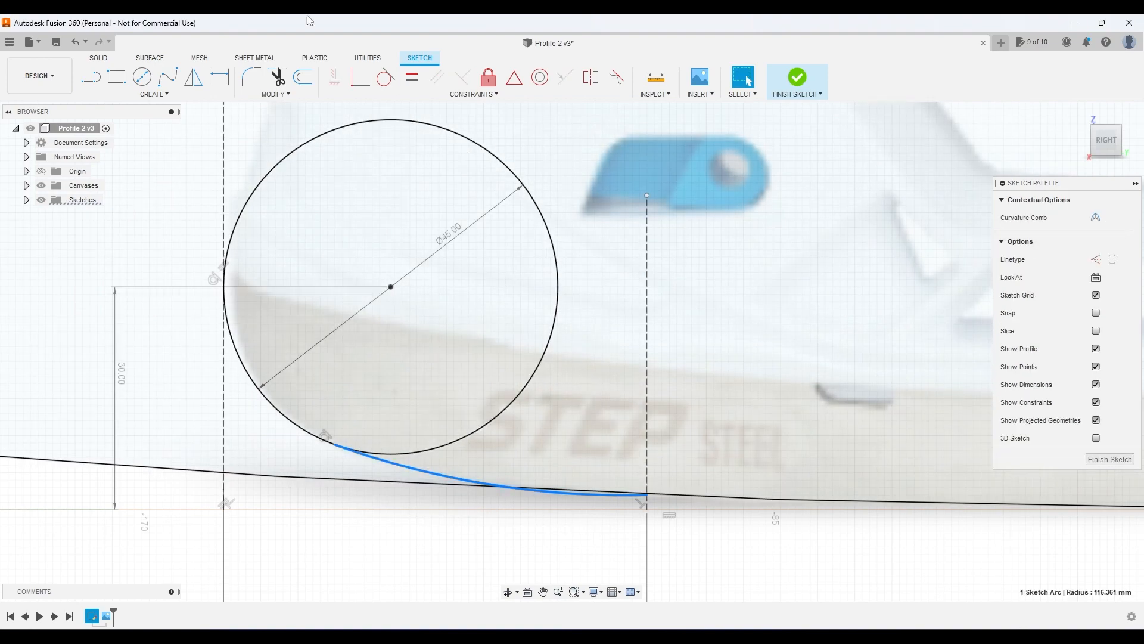
{"action": "left_click", "coordinate": [680, 495]}
{"action": "scroll", "coordinate": [633, 504], "scroll_direction": "up", "scroll_amount": 5}
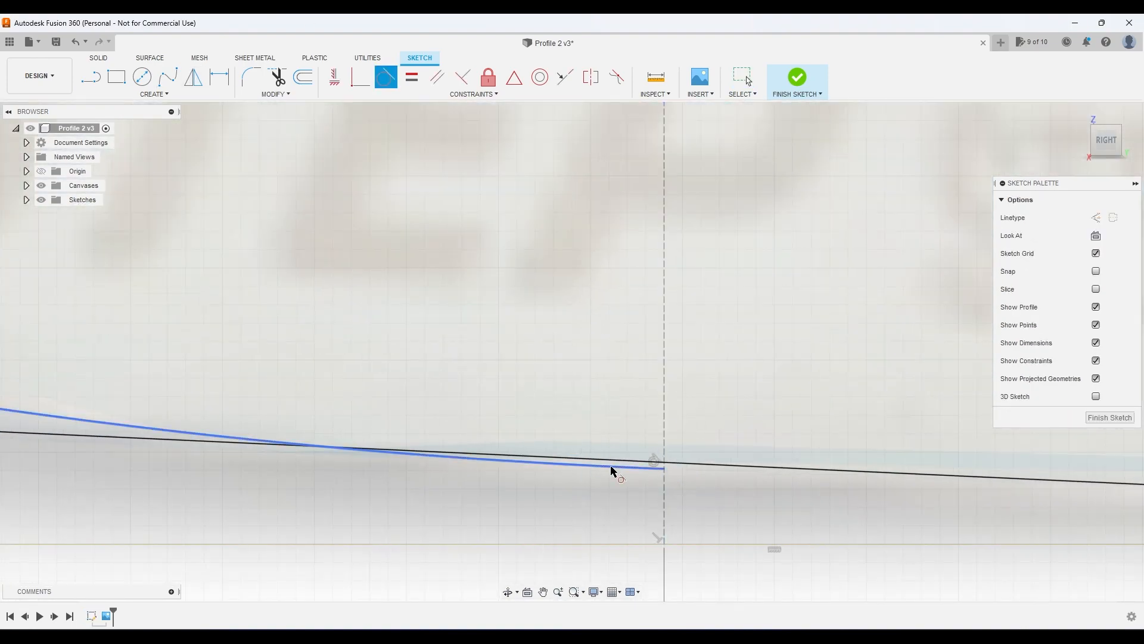
{"action": "scroll", "coordinate": [617, 471], "scroll_direction": "down", "scroll_amount": 6}
{"action": "scroll", "coordinate": [765, 493], "scroll_direction": "down", "scroll_amount": 4}
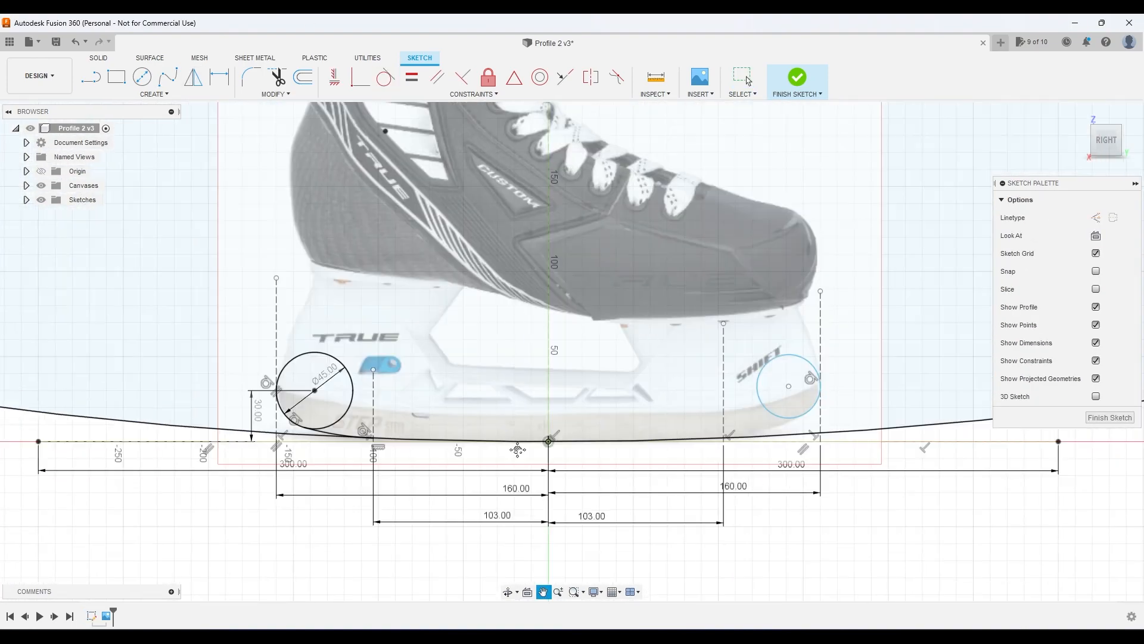
{"action": "left_click", "coordinate": [88, 81]}
{"action": "left_click", "coordinate": [810, 414]}
{"action": "key", "text": "Escape"}
{"action": "left_click", "coordinate": [91, 78]}
{"action": "left_click", "coordinate": [804, 413]}
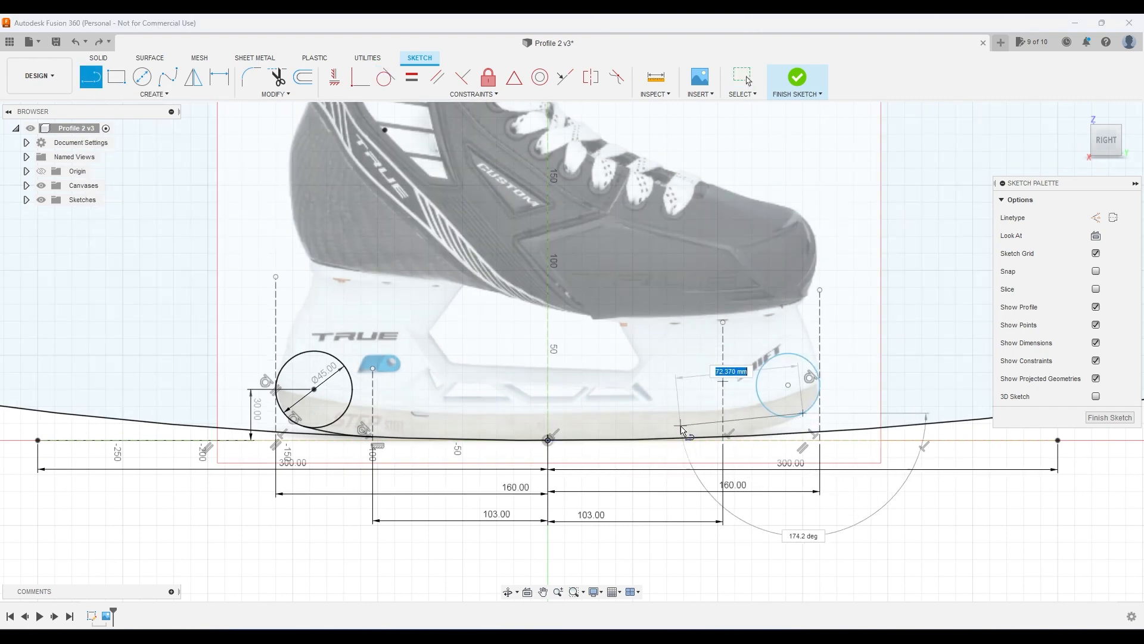
{"action": "key", "text": "Escape"}
Sketch an arc between the underside of the toe circle and the blade bottom at the toe-side 103 mm line.
{"action": "scroll", "coordinate": [755, 429], "scroll_direction": "up", "scroll_amount": 5}
{"action": "left_click", "coordinate": [192, 77]}
{"action": "left_click", "coordinate": [154, 94]}
{"action": "mouse_move", "coordinate": [143, 145]}
{"action": "left_click", "coordinate": [206, 159]}
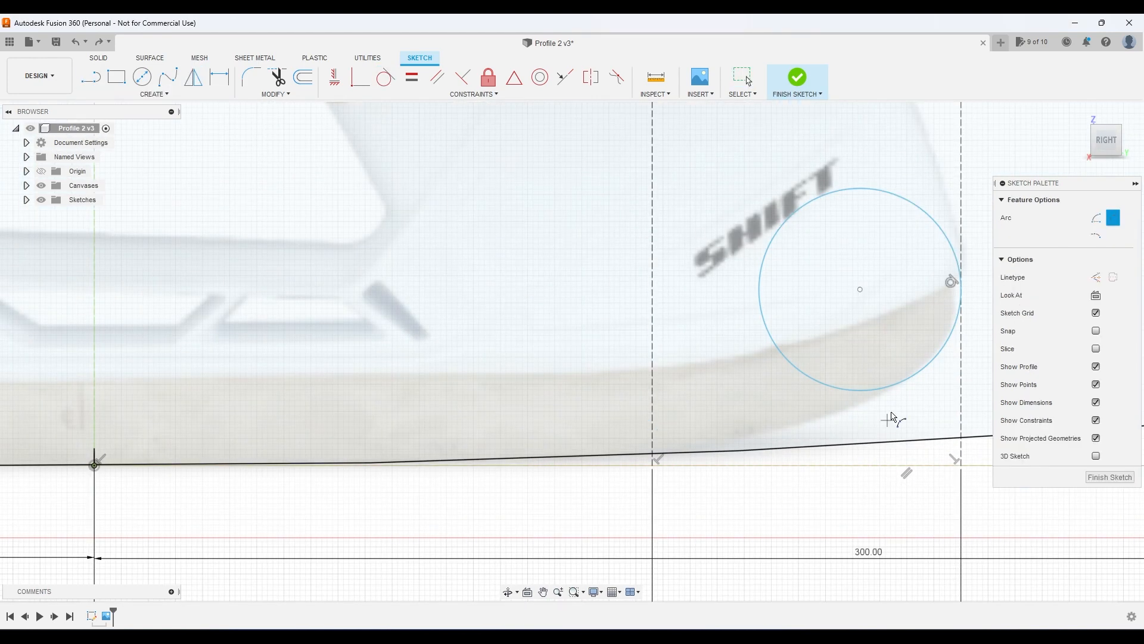
{"action": "left_click", "coordinate": [652, 453]}
{"action": "left_click", "coordinate": [800, 430]}
{"action": "key", "text": "Escape"}
Make the toe arc tangent to the toe circle.
{"action": "left_click", "coordinate": [385, 77]}
{"action": "left_click", "coordinate": [864, 403]}
{"action": "left_click", "coordinate": [920, 373]}
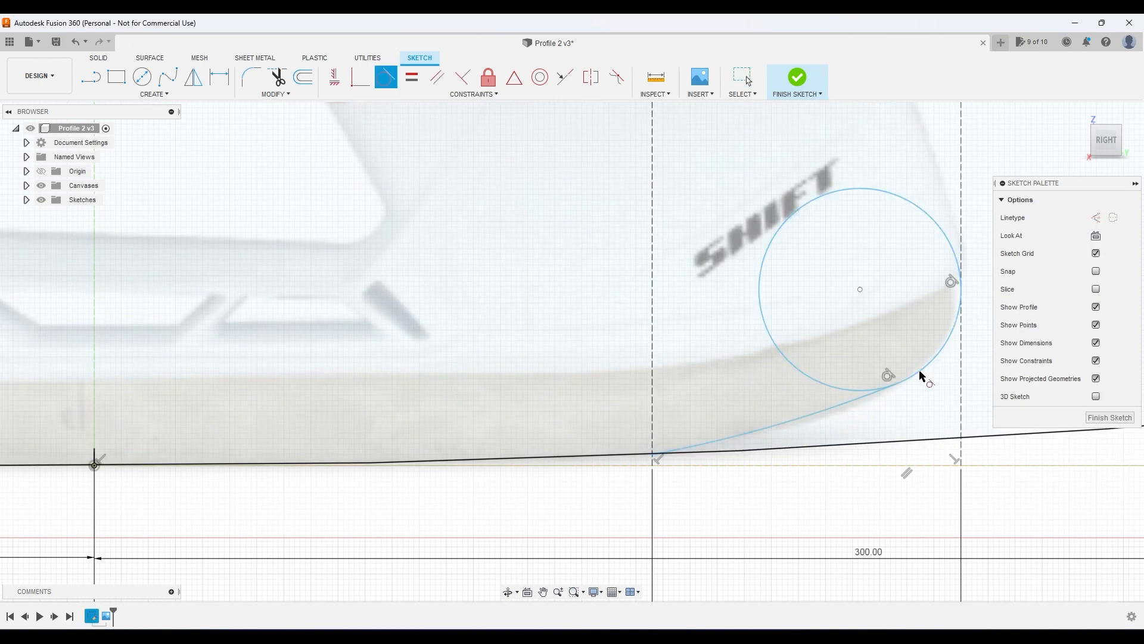
Try to make the toe arc tangent to the large blade-bottom arc.
{"action": "left_click", "coordinate": [793, 433]}
{"action": "left_click", "coordinate": [726, 451]}
{"action": "key", "text": "Escape"}
{"action": "key", "text": "ctrl+z"}
Dimension the toe circle's diameter at 37 mm.
{"action": "key", "text": "d"}
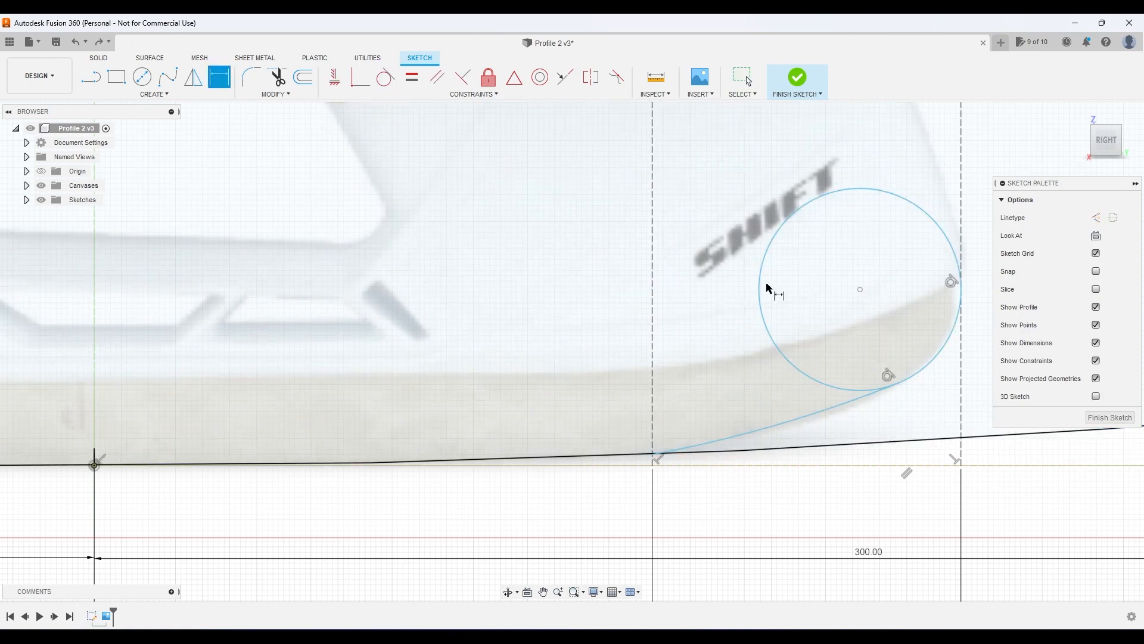
{"action": "left_click", "coordinate": [762, 288]}
{"action": "left_click", "coordinate": [820, 289]}
{"action": "type", "text": "37"}
{"action": "key", "text": "Return"}
Make the toe arc tangent to the large blade-bottom arc at the toe-side 103 mm line.
{"action": "left_click", "coordinate": [385, 77]}
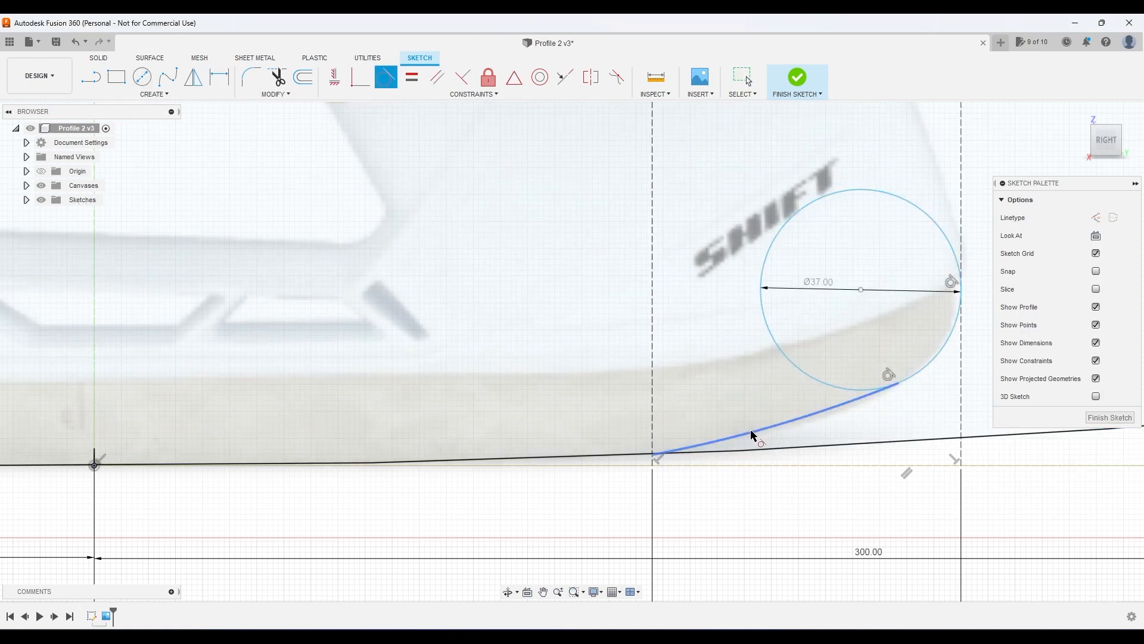
{"action": "left_click", "coordinate": [751, 435]}
{"action": "left_click", "coordinate": [748, 450]}
{"action": "scroll", "coordinate": [705, 427], "scroll_direction": "down", "scroll_amount": 4}
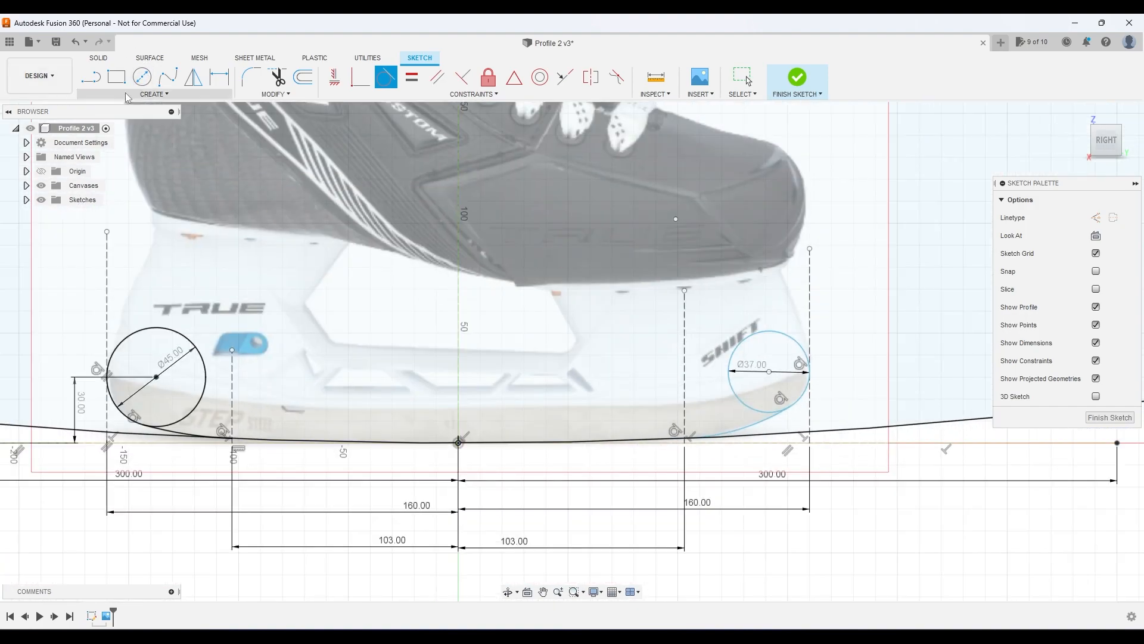
Check the toe arc's radius and the coordinates of its centre point.
{"action": "key", "text": "Escape"}
{"action": "left_click", "coordinate": [759, 427]}
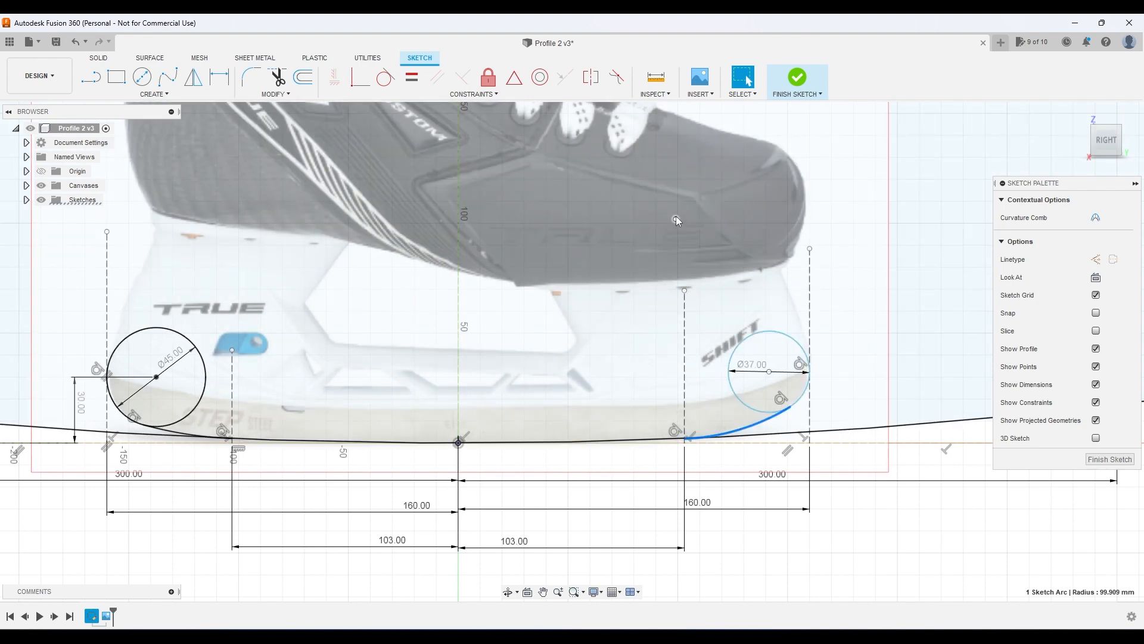
{"action": "left_click", "coordinate": [676, 217]}
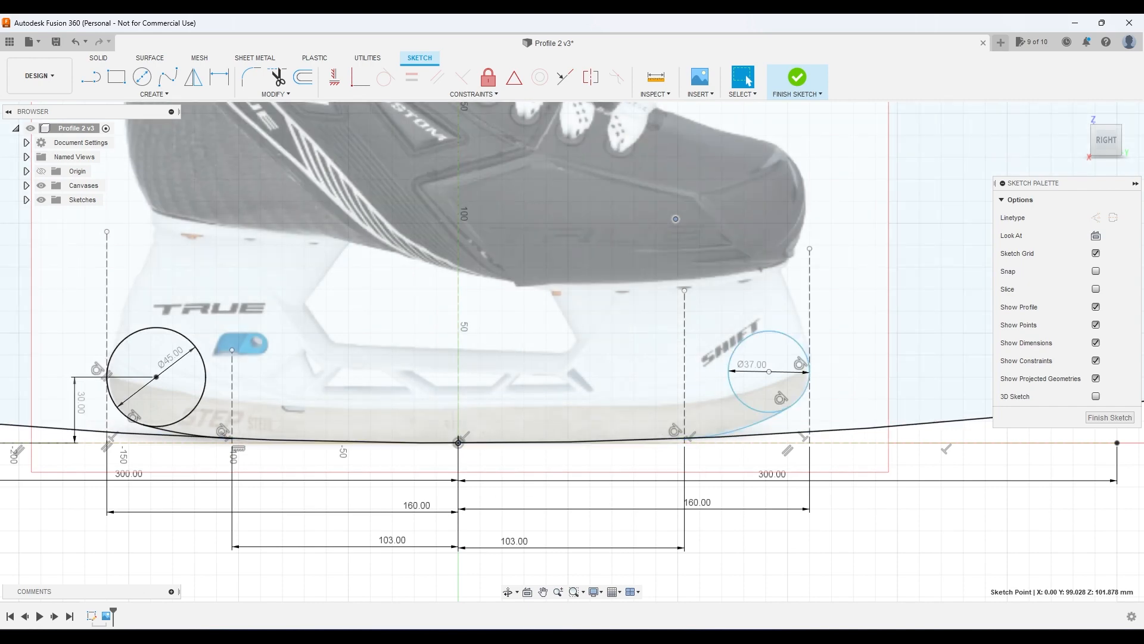
Switch to Obsidian and examine the toe circles and contact points in the Balance Concept Drawing 2 sketch.
{"action": "key", "text": "alt+Tab"}
{"action": "scroll", "coordinate": [480, 417], "scroll_direction": "down", "scroll_amount": 2}
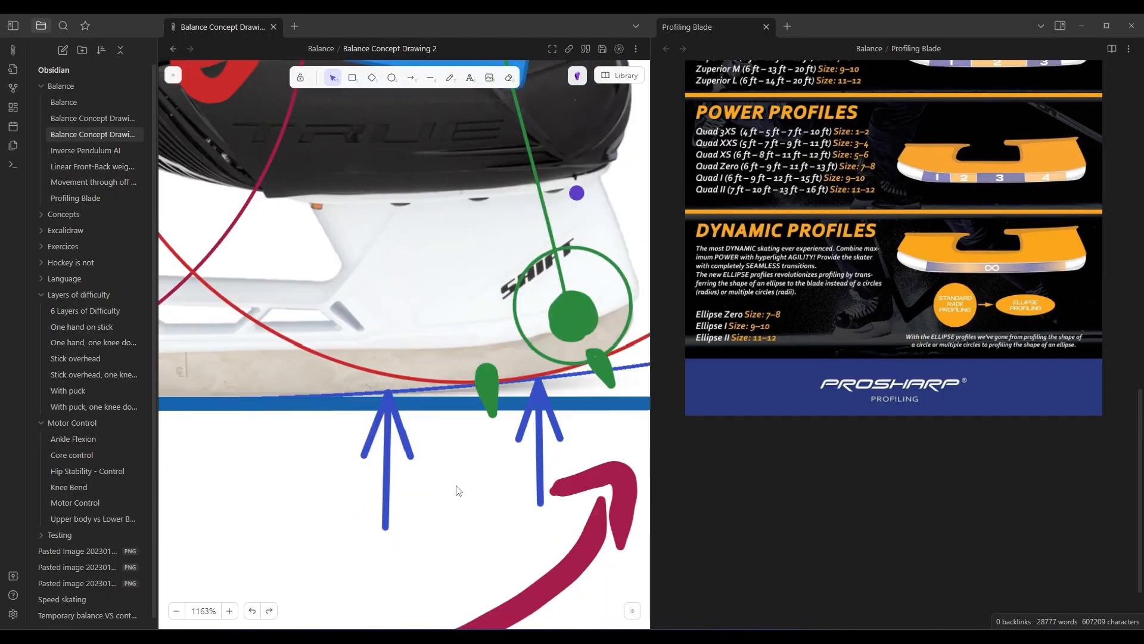
{"action": "scroll", "coordinate": [459, 481], "scroll_direction": "up", "scroll_amount": 5}
{"action": "scroll", "coordinate": [471, 472], "scroll_direction": "down", "scroll_amount": 3}
{"action": "scroll", "coordinate": [483, 460], "scroll_direction": "down", "scroll_amount": 2}
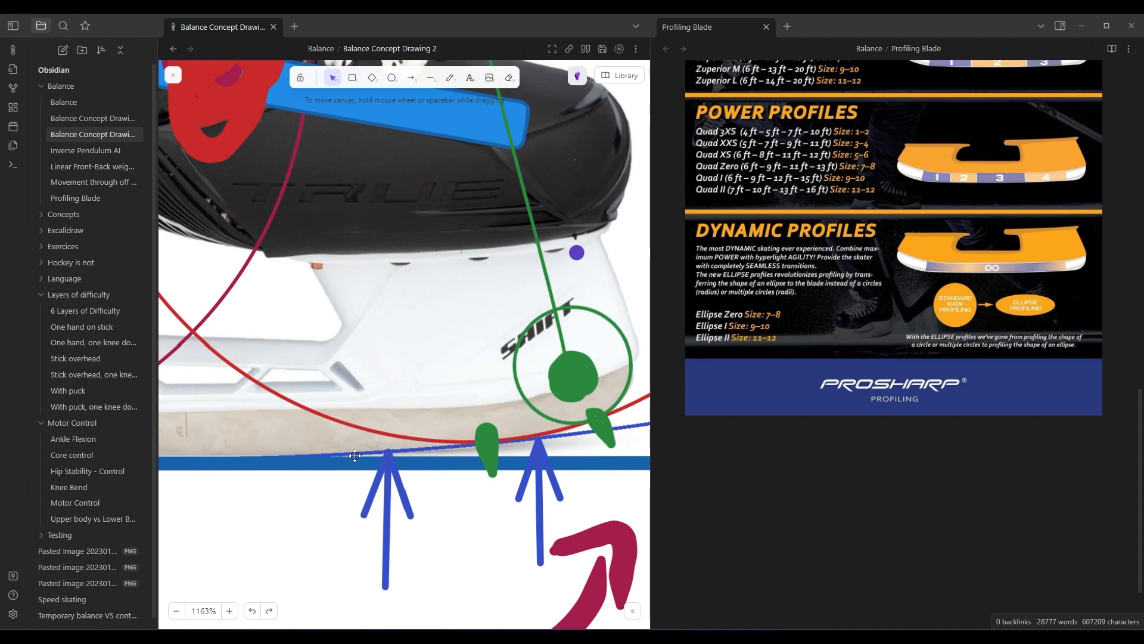
{"action": "scroll", "coordinate": [407, 440], "scroll_direction": "down", "scroll_amount": 2}
{"action": "scroll", "coordinate": [422, 462], "scroll_direction": "up", "scroll_amount": 1}
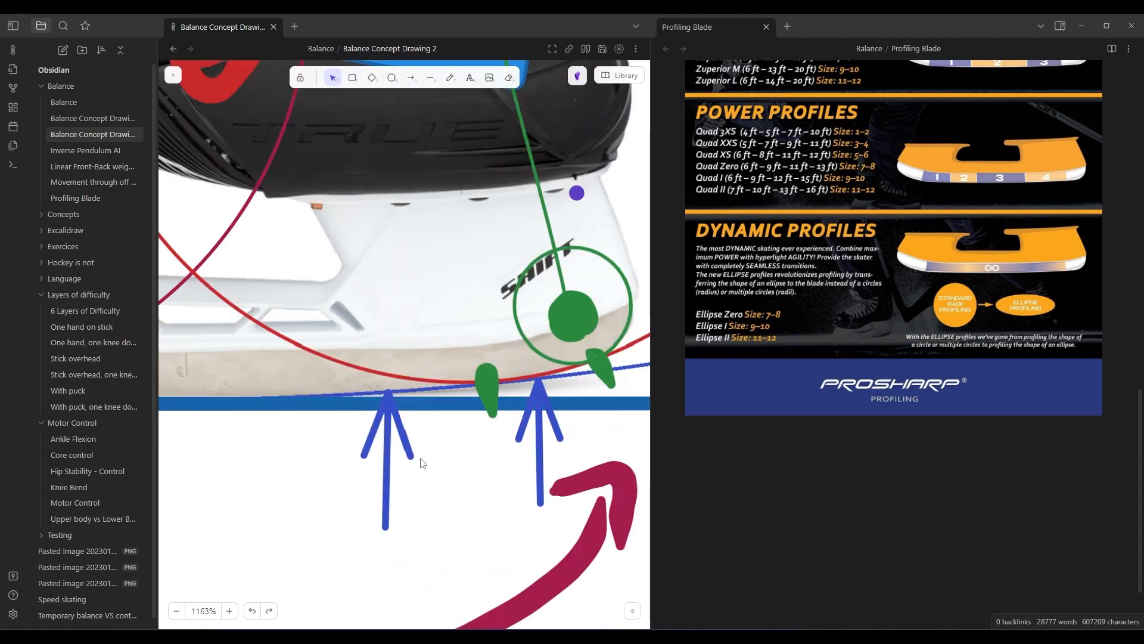
{"action": "scroll", "coordinate": [423, 464], "scroll_direction": "down", "scroll_amount": 10, "text": "ctrl"}
{"action": "scroll", "coordinate": [433, 469], "scroll_direction": "down", "scroll_amount": 3, "text": "ctrl"}
{"action": "middle_click_drag", "start_coordinate": [372, 472], "coordinate": [486, 527]}
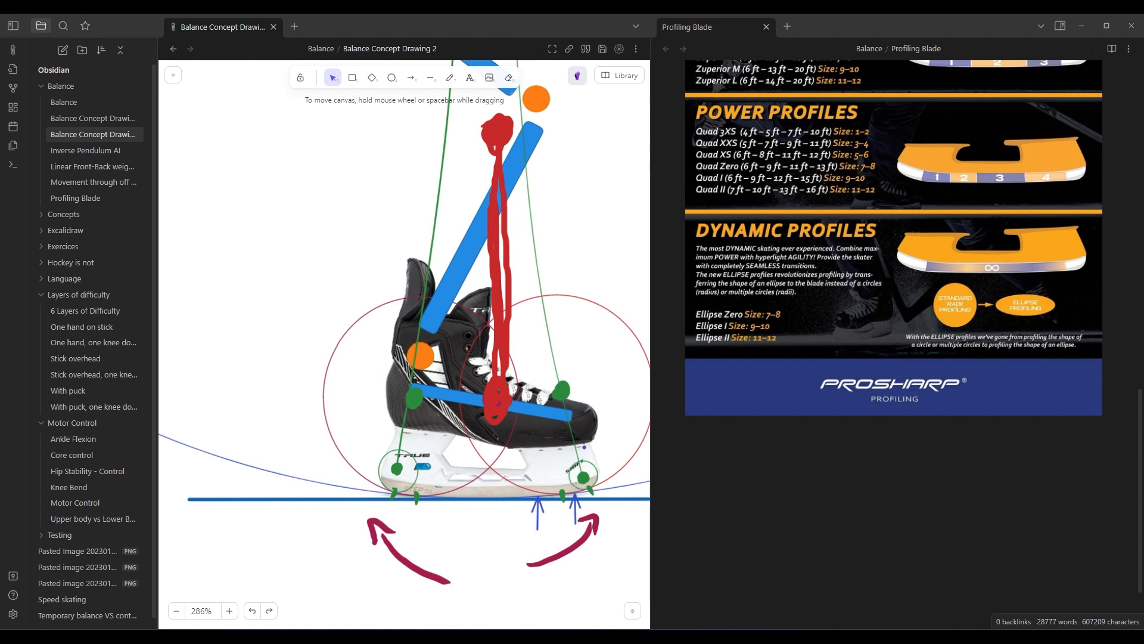
Examine the row of tilted skates in the balance drawing, focusing on where the blade touches the ground line.
{"action": "scroll", "coordinate": [537, 511], "scroll_direction": "down", "scroll_amount": 10, "text": "ctrl"}
{"action": "middle_click_drag", "start_coordinate": [566, 501], "coordinate": [81, 352]}
{"action": "middle_click_drag", "start_coordinate": [487, 399], "coordinate": [205, 413]}
{"action": "middle_click_drag", "start_coordinate": [526, 404], "coordinate": [206, 408]}
{"action": "middle_click_drag", "start_coordinate": [493, 396], "coordinate": [424, 403]}
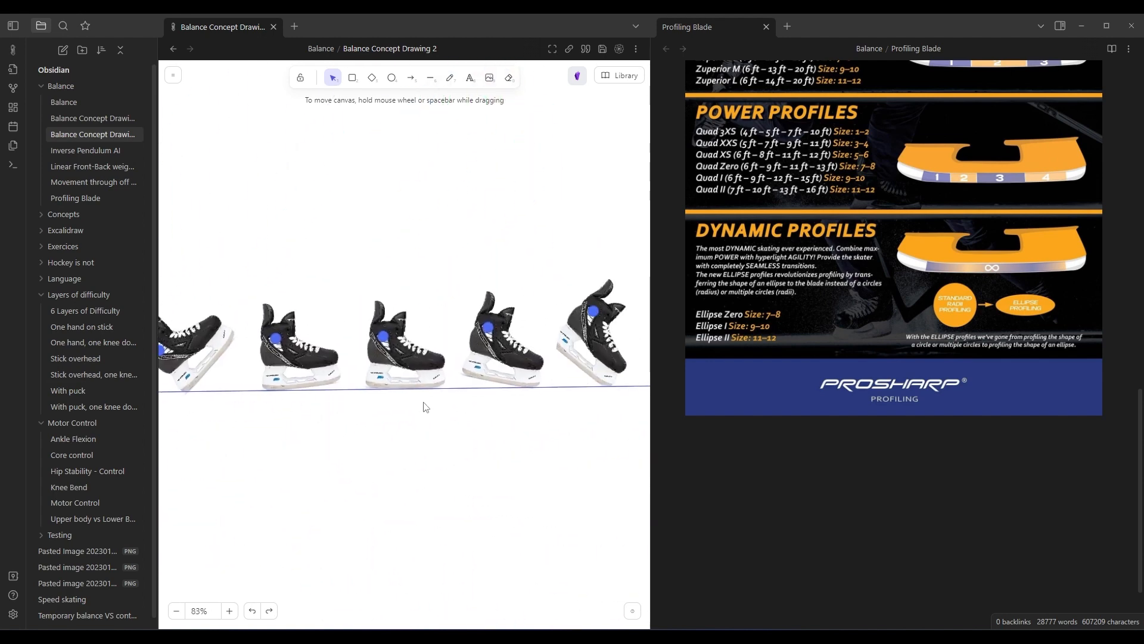
{"action": "scroll", "coordinate": [507, 395], "scroll_direction": "up", "scroll_amount": 10, "text": "ctrl"}
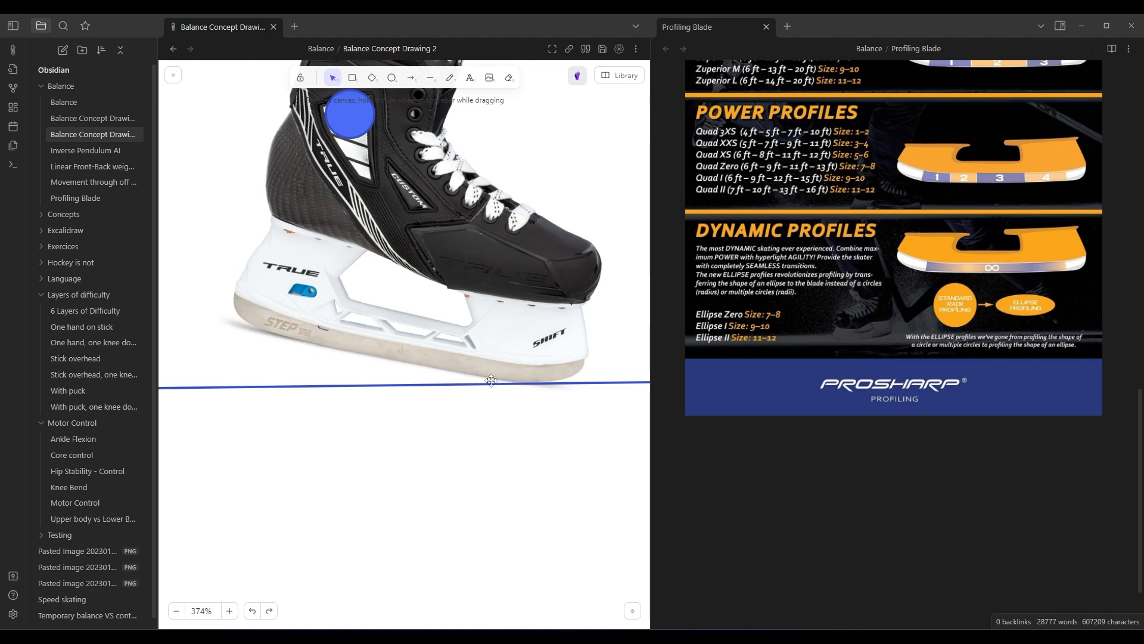
{"action": "scroll", "coordinate": [503, 429], "scroll_direction": "down", "scroll_amount": 5, "text": "ctrl"}
{"action": "scroll", "coordinate": [409, 411], "scroll_direction": "up", "scroll_amount": 8, "text": "ctrl"}
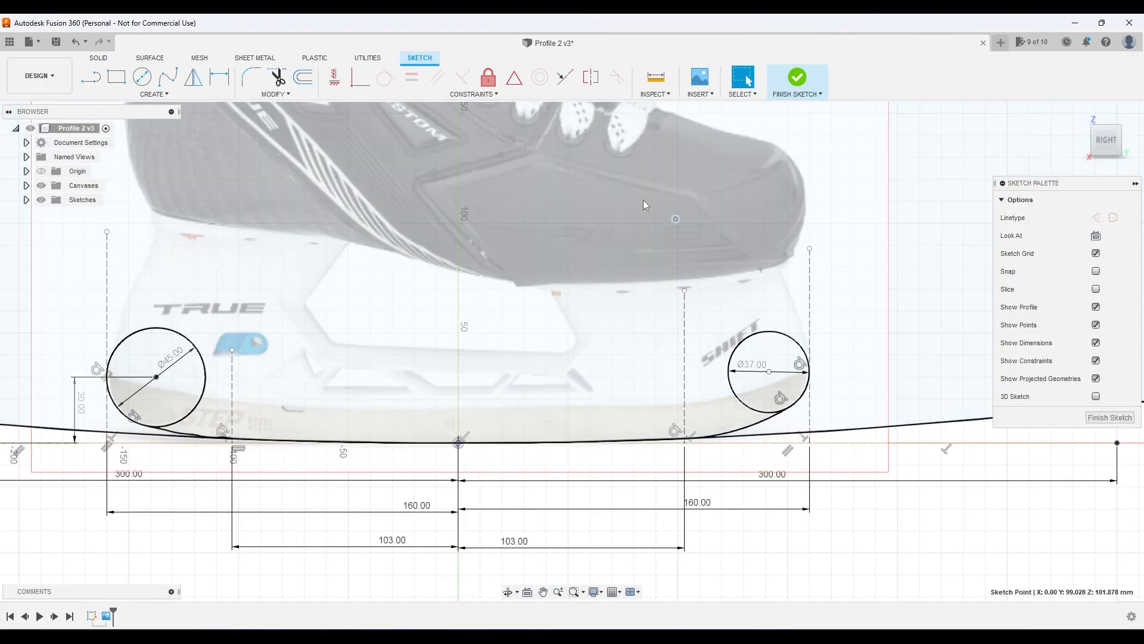
Dimension the horizontal distance from the vertical centre line to the toe arc's centre point.
{"action": "key", "text": "d"}
{"action": "left_click", "coordinate": [676, 219]}
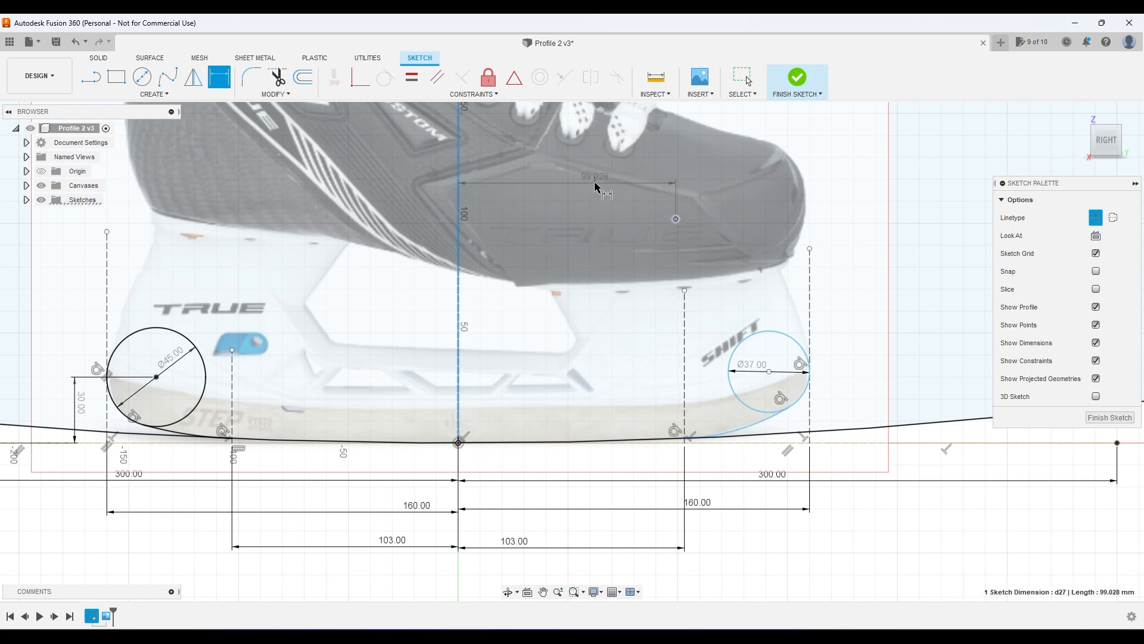
{"action": "left_click", "coordinate": [595, 186]}
{"action": "key", "text": "Return"}
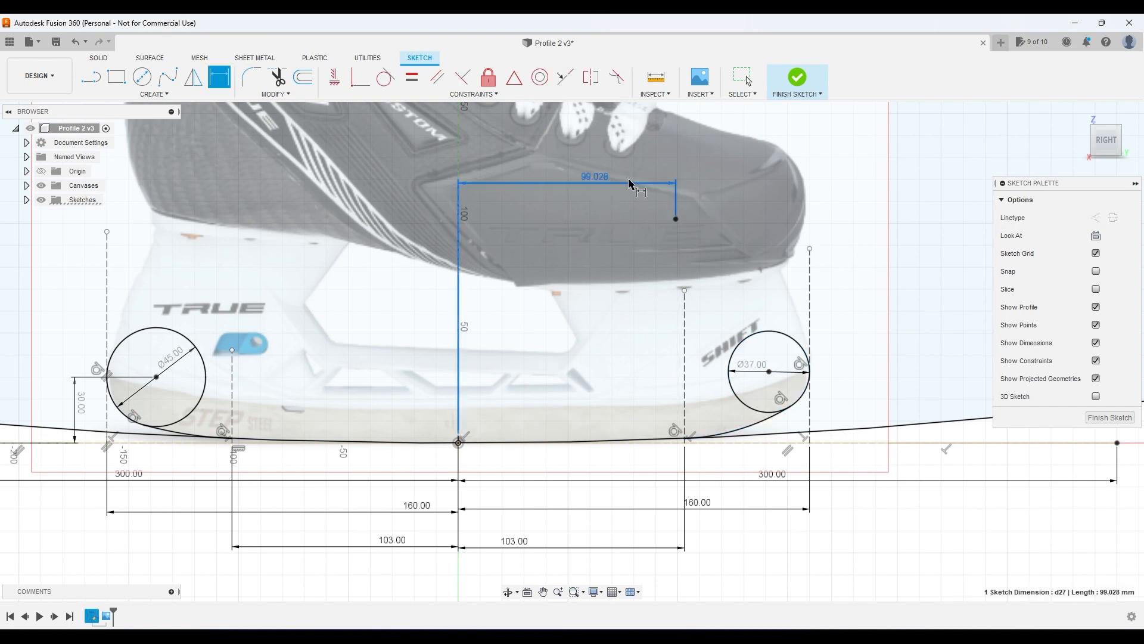
Convert the toe arc centre's horizontal dimension to a driven dimension.
{"action": "double_click", "coordinate": [629, 180]}
{"action": "left_click", "coordinate": [646, 184]}
{"action": "key", "text": "Escape"}
{"action": "right_click", "coordinate": [599, 177]}
{"action": "key", "text": "Escape"}
{"action": "right_click", "coordinate": [602, 178]}
{"action": "left_click", "coordinate": [614, 244]}
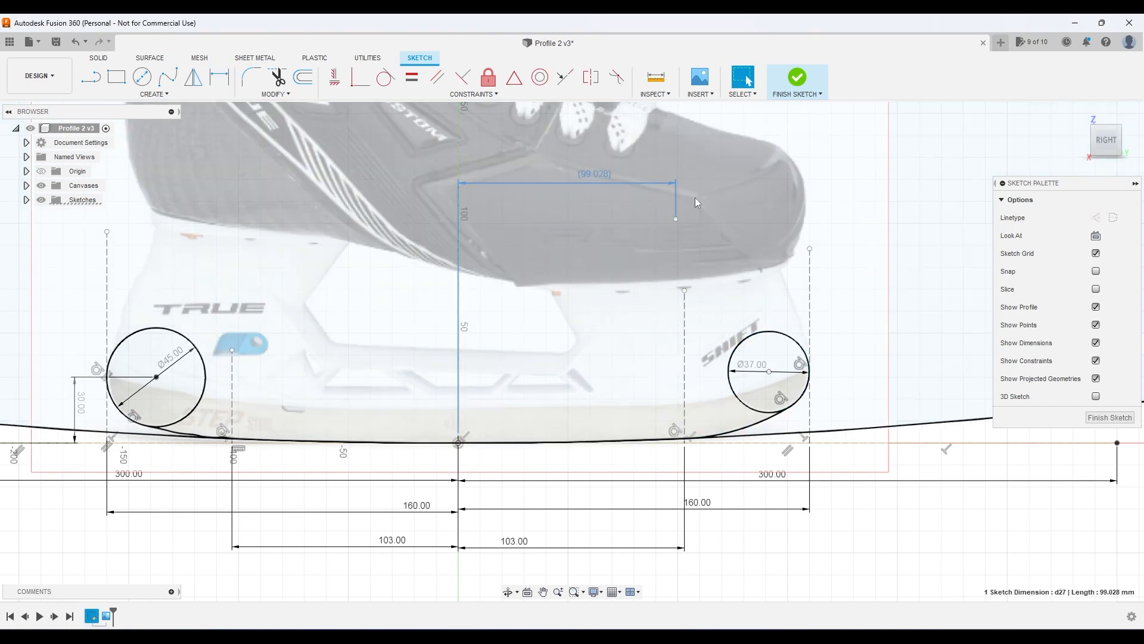
{"action": "key", "text": "l"}
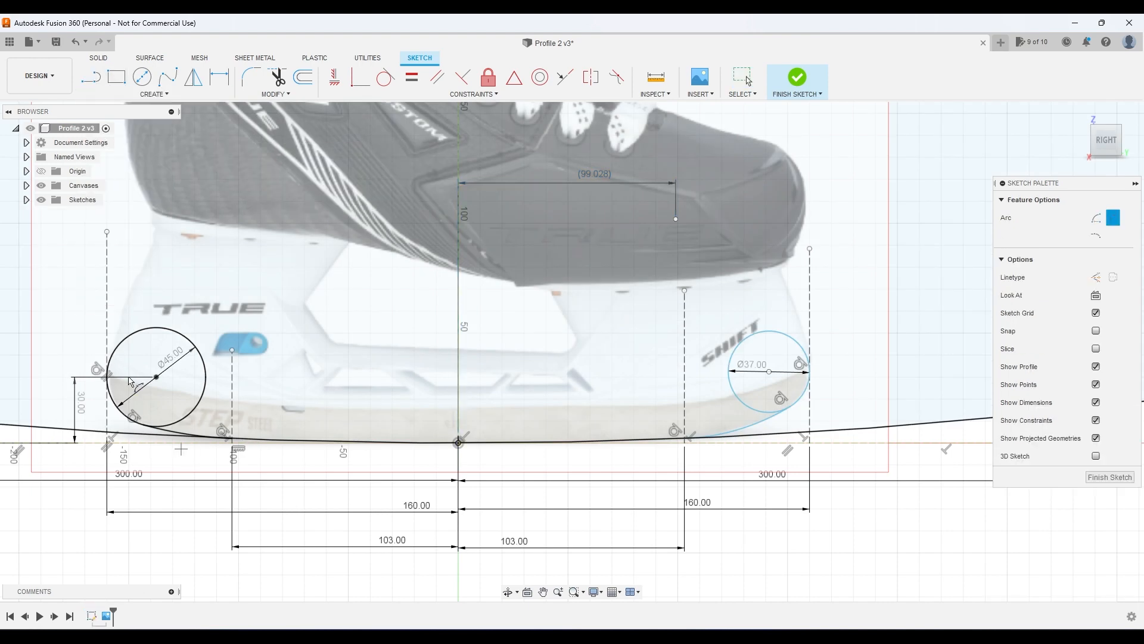
{"action": "scroll", "coordinate": [225, 368], "scroll_direction": "up", "scroll_amount": 1}
{"action": "scroll", "coordinate": [226, 368], "scroll_direction": "down", "scroll_amount": 1}
{"action": "key", "text": "Escape"}
{"action": "left_click", "coordinate": [156, 401]}
{"action": "left_click", "coordinate": [153, 94]}
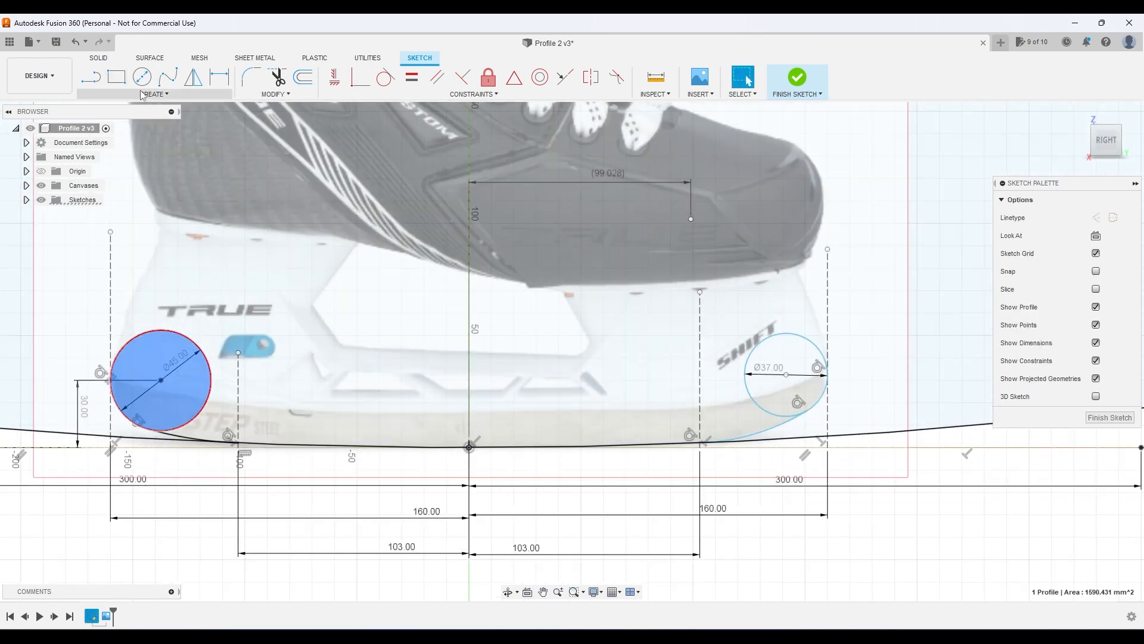
{"action": "key", "text": "l"}
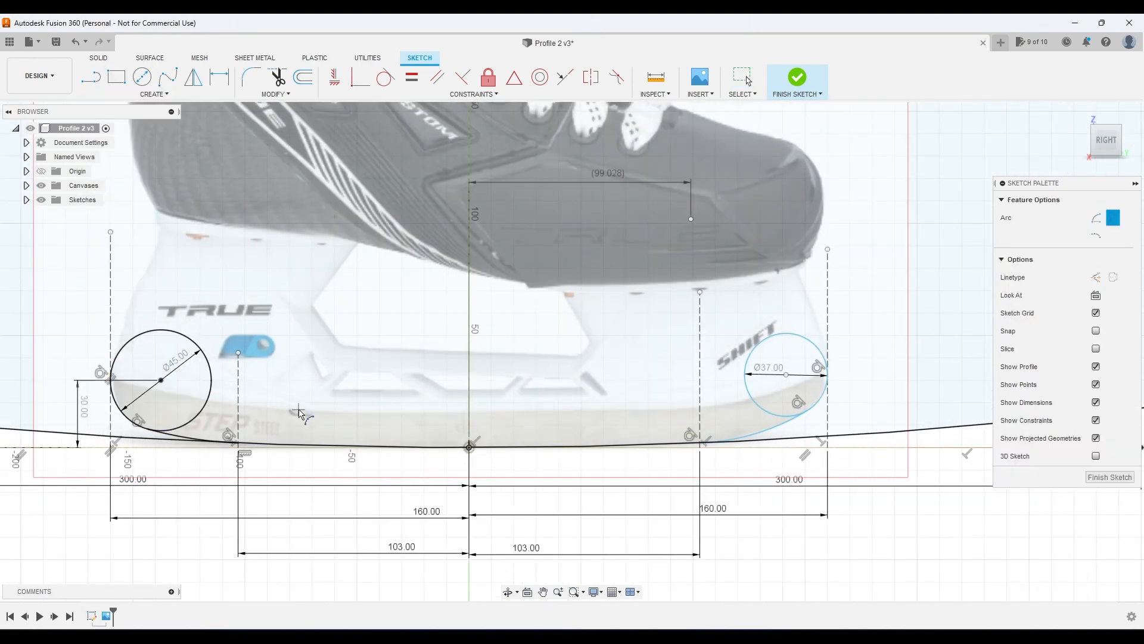
{"action": "scroll", "coordinate": [113, 381], "scroll_direction": "up", "scroll_amount": 5}
{"action": "scroll", "coordinate": [79, 341], "scroll_direction": "down", "scroll_amount": 5}
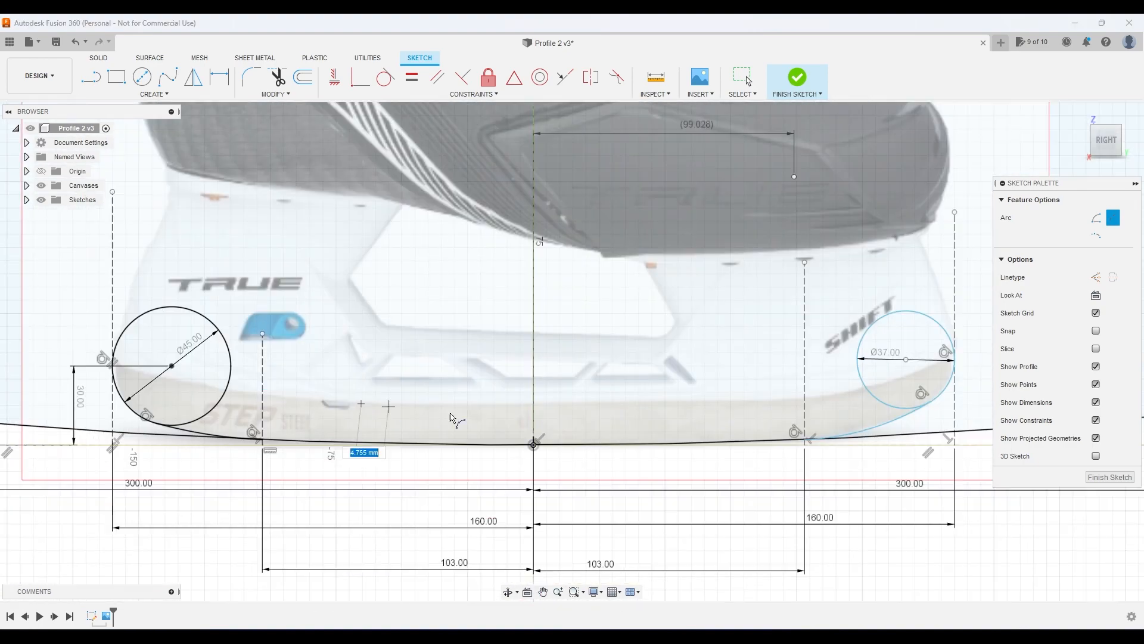
{"action": "key", "text": "Escape"}
Try a three-point arc of about 261 mm radius from the heel circle along the steel's upper edge, and undo it.
{"action": "left_click", "coordinate": [154, 93]}
{"action": "left_click", "coordinate": [179, 107]}
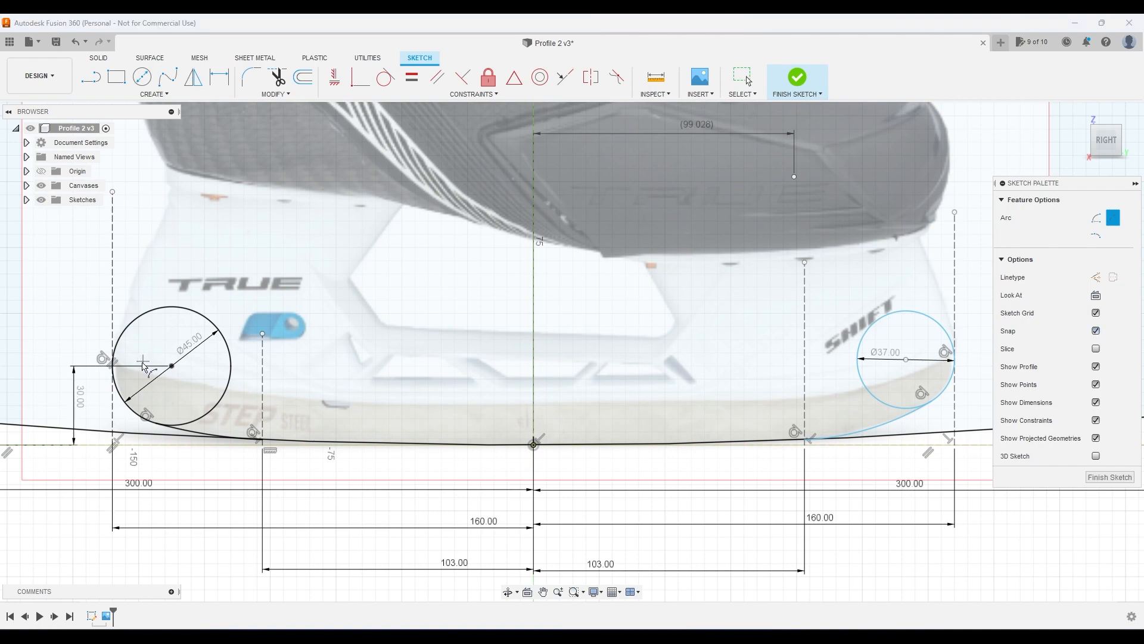
{"action": "scroll", "coordinate": [319, 401], "scroll_direction": "up", "scroll_amount": 5}
{"action": "left_click", "coordinate": [319, 399]}
{"action": "scroll", "coordinate": [504, 417], "scroll_direction": "up", "scroll_amount": 2}
{"action": "scroll", "coordinate": [525, 413], "scroll_direction": "down", "scroll_amount": 5}
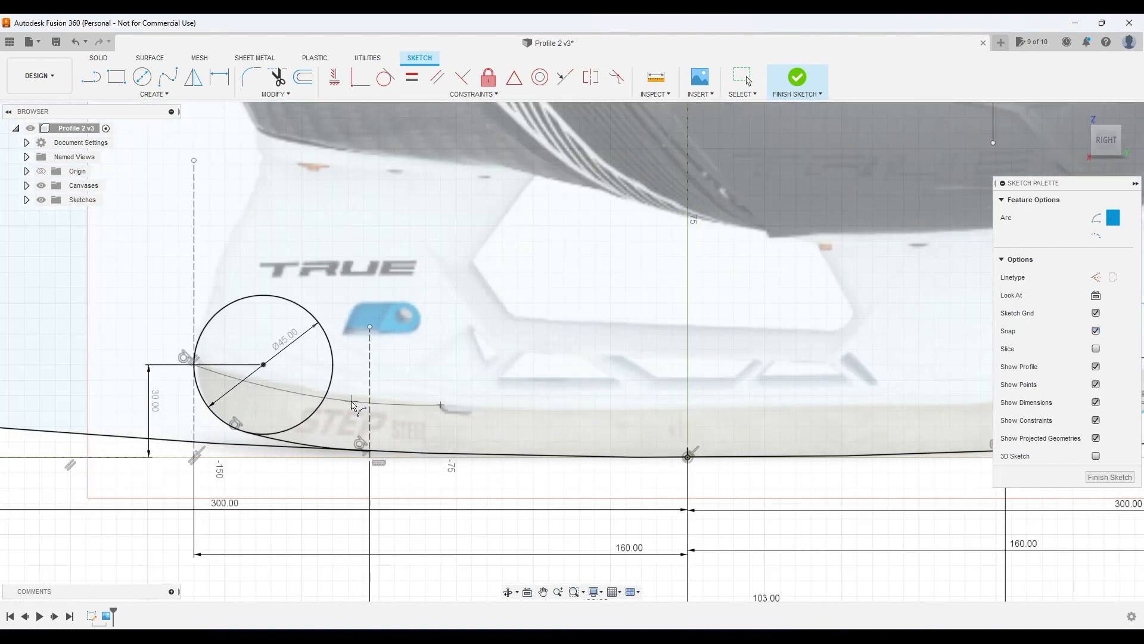
{"action": "left_click", "coordinate": [342, 398]}
{"action": "key", "text": "Escape"}
{"action": "scroll", "coordinate": [173, 368], "scroll_direction": "up", "scroll_amount": 12}
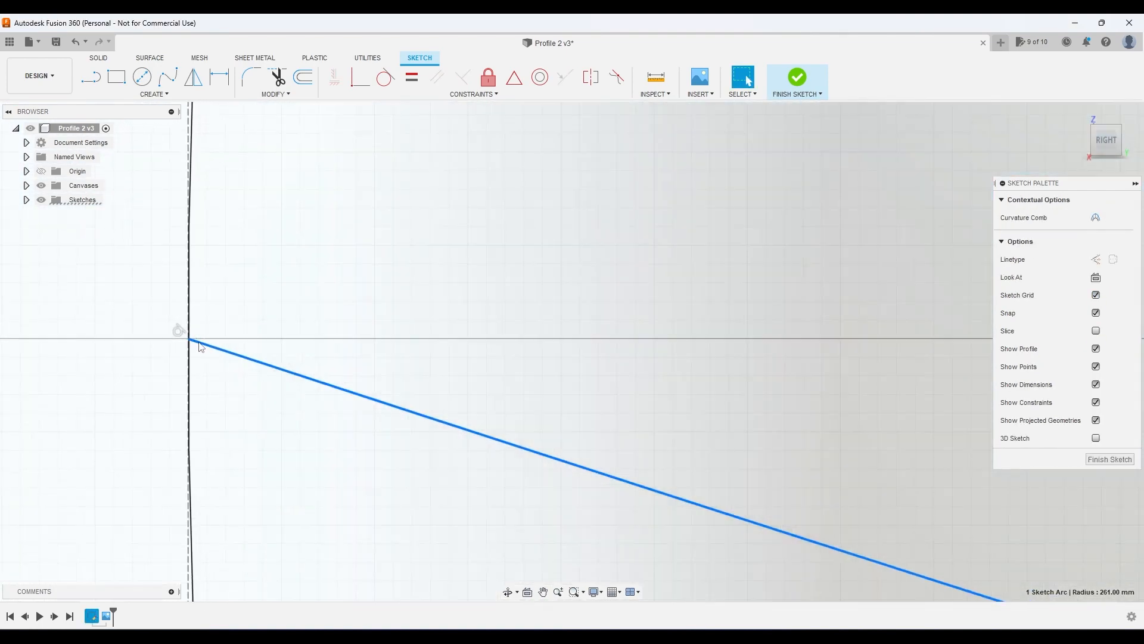
{"action": "key", "text": "Escape"}
{"action": "scroll", "coordinate": [500, 348], "scroll_direction": "down", "scroll_amount": 10}
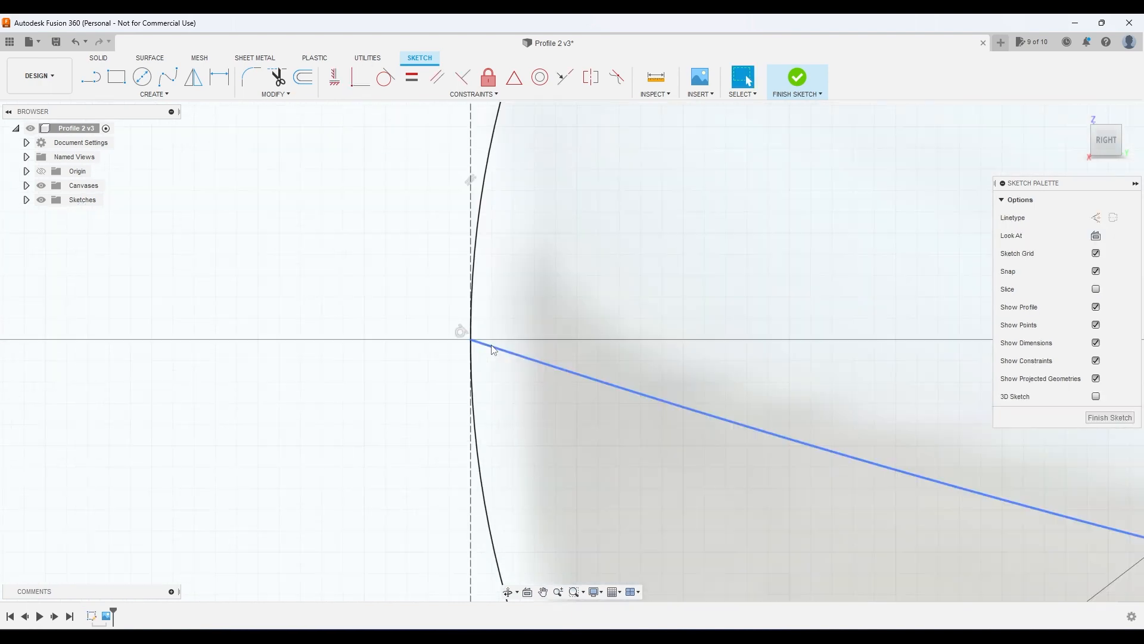
{"action": "key", "text": "ctrl+z"}
Sketch a three-point arc along the steel's upper edge from the heel circle's outermost point to just past the small notch mark.
{"action": "scroll", "coordinate": [582, 435], "scroll_direction": "up", "scroll_amount": 2}
{"action": "scroll", "coordinate": [575, 424], "scroll_direction": "down", "scroll_amount": 2}
{"action": "middle_click_drag", "start_coordinate": [757, 497], "coordinate": [509, 387]}
{"action": "scroll", "coordinate": [407, 356], "scroll_direction": "down", "scroll_amount": 6}
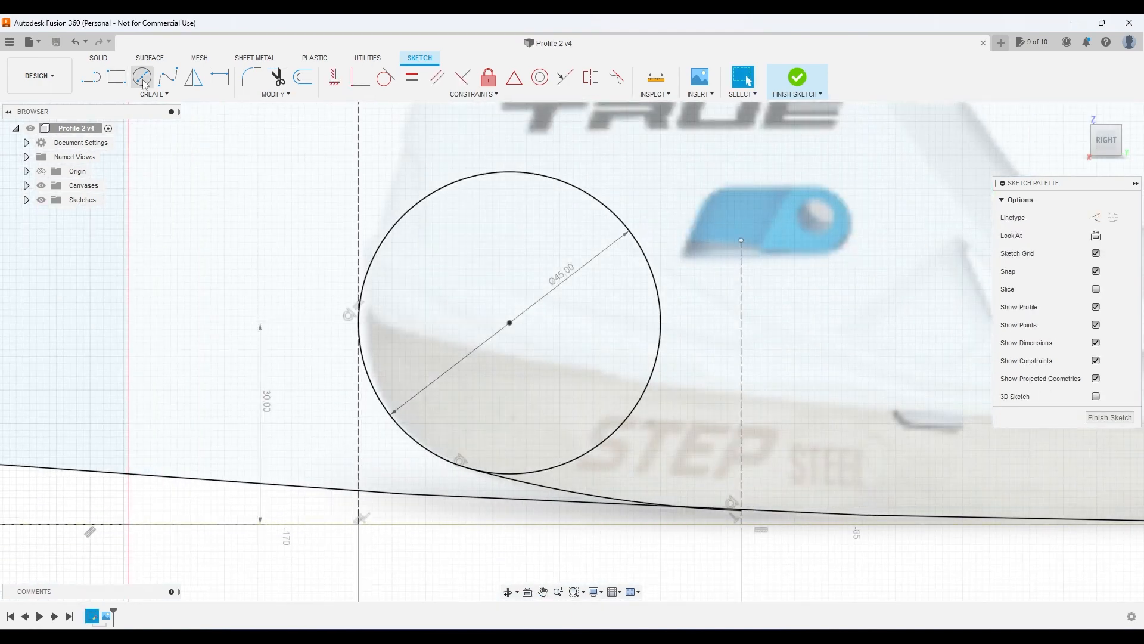
{"action": "left_click", "coordinate": [154, 94]}
{"action": "mouse_move", "coordinate": [120, 145]}
{"action": "left_click", "coordinate": [211, 146]}
{"action": "scroll", "coordinate": [358, 519], "scroll_direction": "up", "scroll_amount": 9}
{"action": "scroll", "coordinate": [379, 553], "scroll_direction": "up", "scroll_amount": 6}
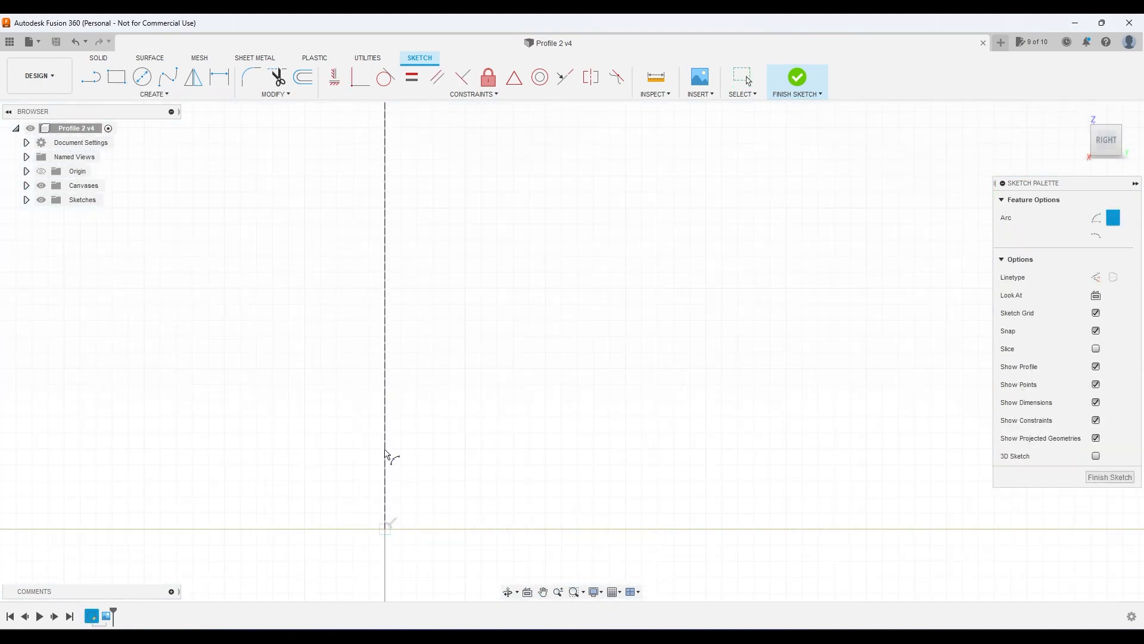
{"action": "scroll", "coordinate": [400, 415], "scroll_direction": "down", "scroll_amount": 3}
{"action": "scroll", "coordinate": [521, 422], "scroll_direction": "up", "scroll_amount": 6}
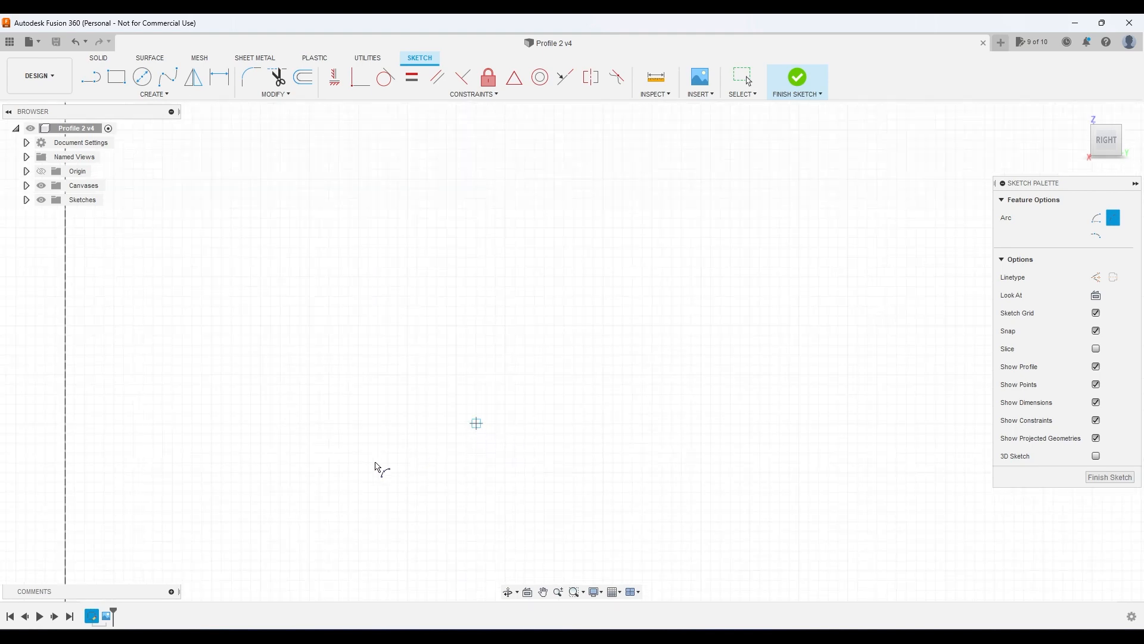
{"action": "scroll", "coordinate": [375, 462], "scroll_direction": "down", "scroll_amount": 10}
{"action": "middle_click_drag", "start_coordinate": [357, 325], "coordinate": [432, 600]}
{"action": "left_click", "coordinate": [396, 370]}
{"action": "scroll", "coordinate": [687, 511], "scroll_direction": "up", "scroll_amount": 2}
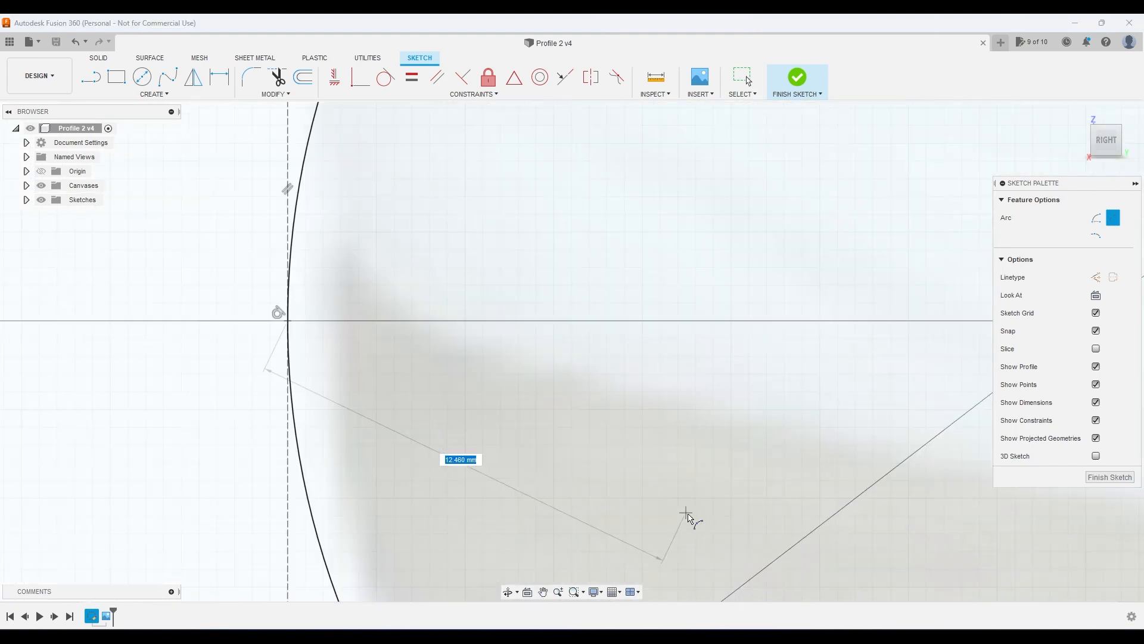
{"action": "scroll", "coordinate": [536, 441], "scroll_direction": "down", "scroll_amount": 8}
{"action": "scroll", "coordinate": [613, 453], "scroll_direction": "up", "scroll_amount": 8}
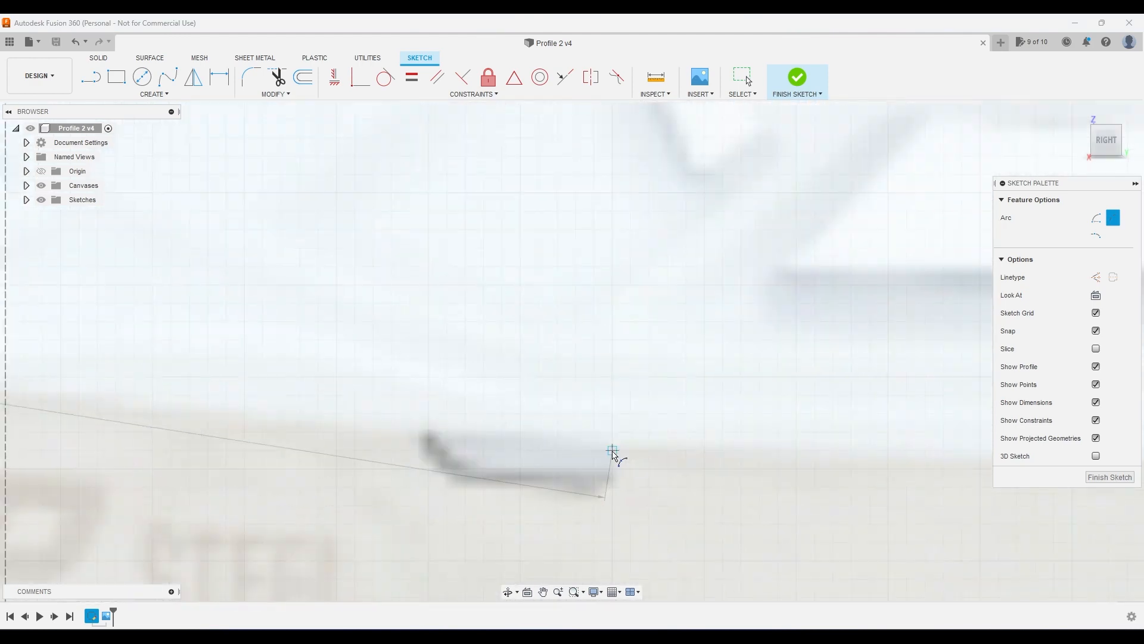
{"action": "left_click", "coordinate": [613, 453]}
{"action": "scroll", "coordinate": [612, 453], "scroll_direction": "down", "scroll_amount": 8}
{"action": "scroll", "coordinate": [542, 481], "scroll_direction": "up", "scroll_amount": 1}
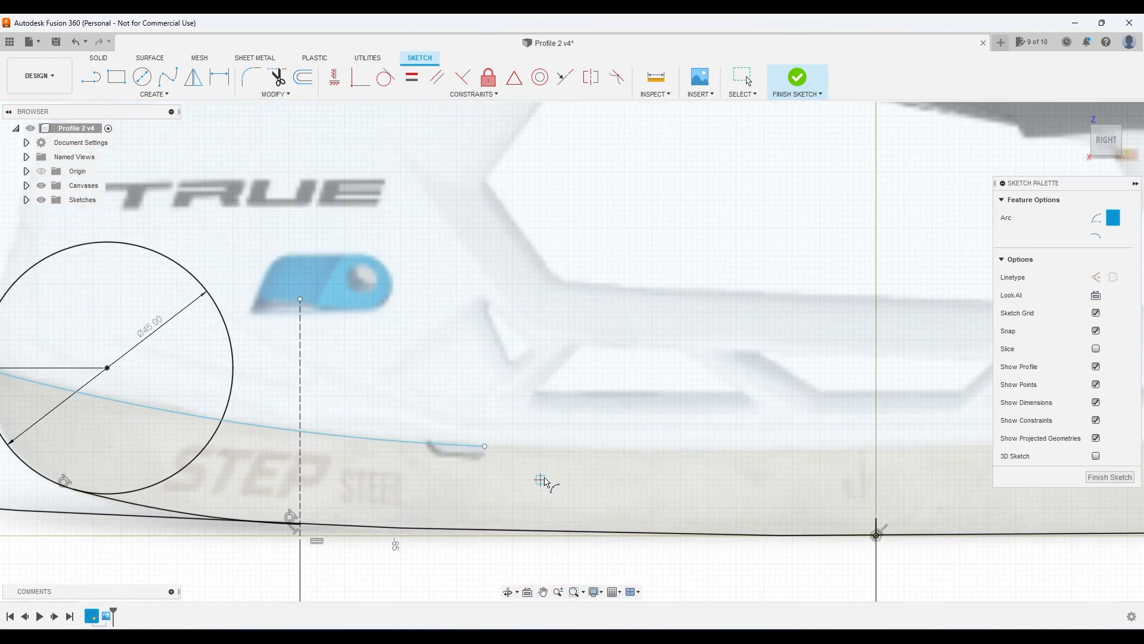
Sketch a horizontal line along the steel's upper edge from the heel arc's end towards the toe.
{"action": "scroll", "coordinate": [579, 481], "scroll_direction": "down", "scroll_amount": 5}
{"action": "left_click", "coordinate": [91, 76]}
{"action": "left_click", "coordinate": [541, 464]}
{"action": "left_click", "coordinate": [855, 465]}
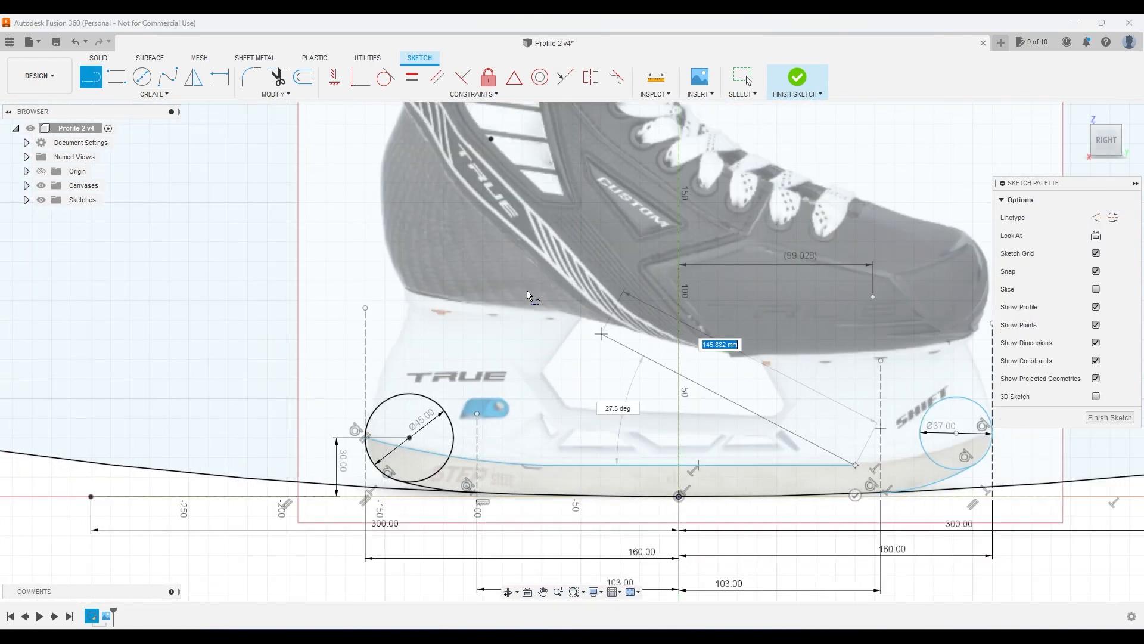
{"action": "key", "text": "Escape"}
Sketch a three-point arc along the steel's upper edge from the line's toe-side end to the toe circle's outermost point.
{"action": "left_click", "coordinate": [154, 93]}
{"action": "mouse_move", "coordinate": [125, 147]}
{"action": "left_click", "coordinate": [206, 147]}
{"action": "left_click", "coordinate": [855, 465]}
{"action": "middle_click_drag", "start_coordinate": [988, 435], "coordinate": [779, 447]}
{"action": "scroll", "coordinate": [781, 448], "scroll_direction": "up", "scroll_amount": 8}
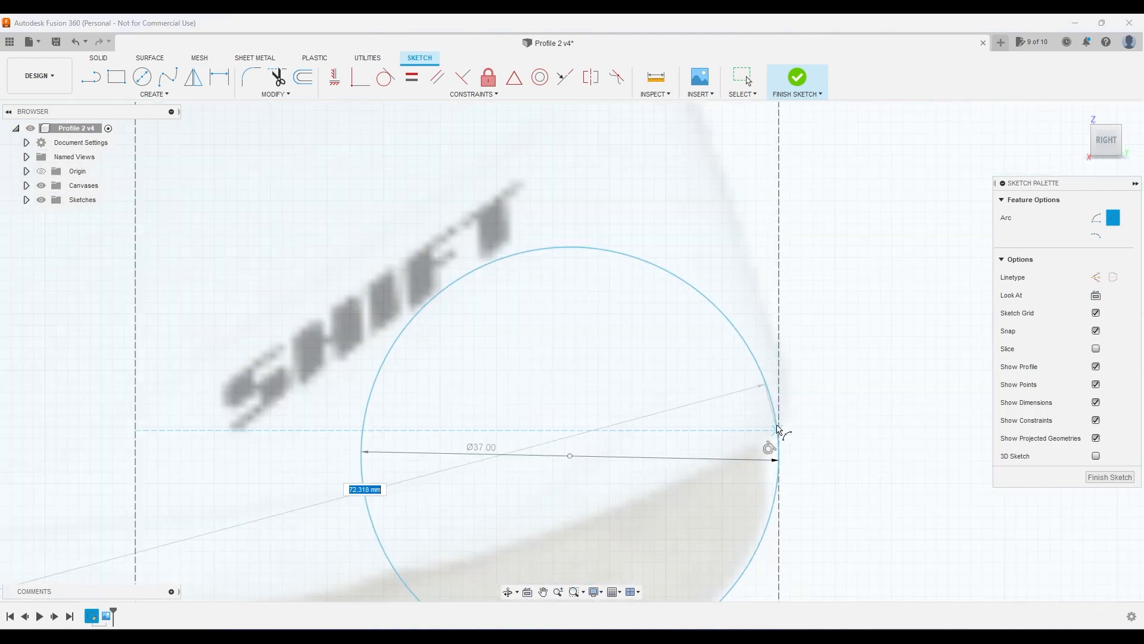
Extrude the three closed blade profiles 3 mm as a new body and check the blade's bottom edge in the right view.
{"action": "key", "text": "e"}
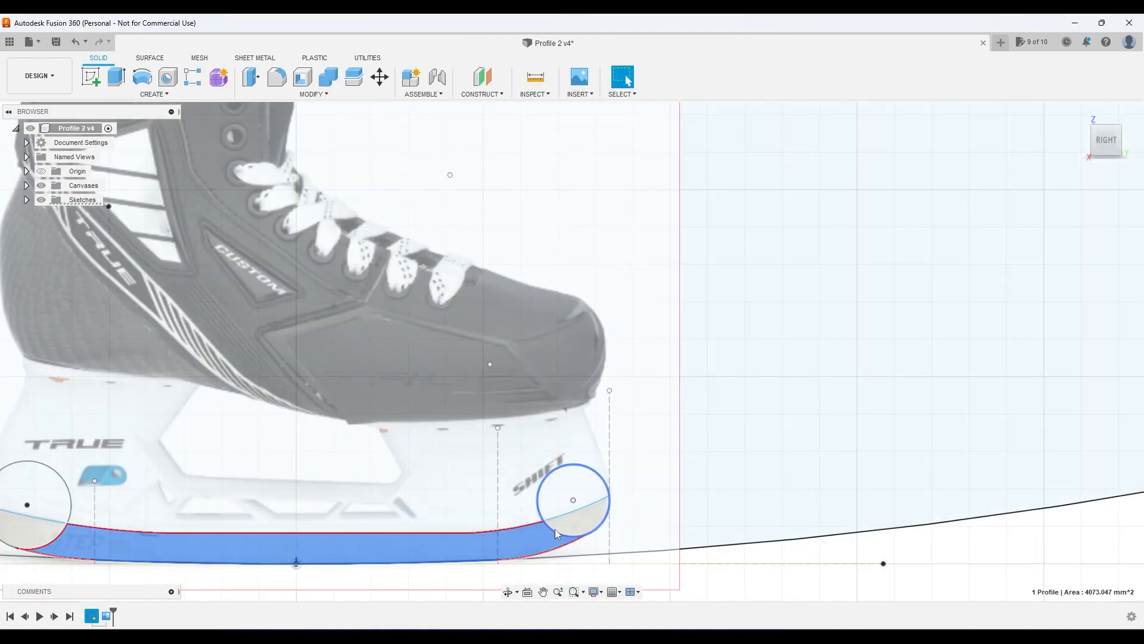
{"action": "type", "text": "3"}
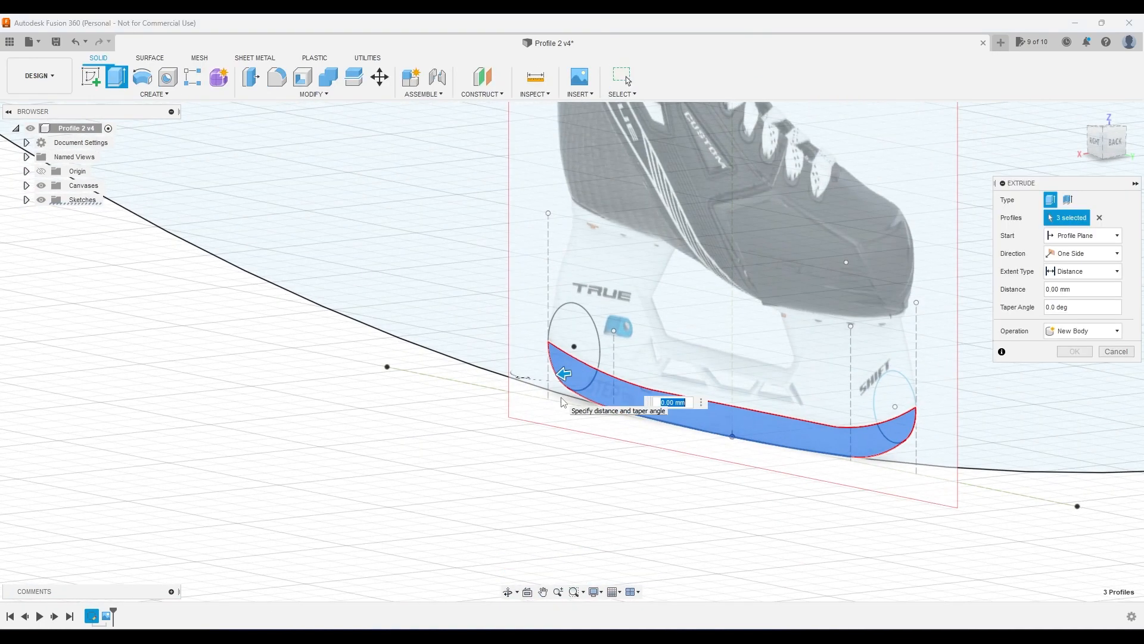
{"action": "key", "text": "Return"}
{"action": "middle_click_drag", "start_coordinate": [559, 400], "coordinate": [440, 443], "text": "shift"}
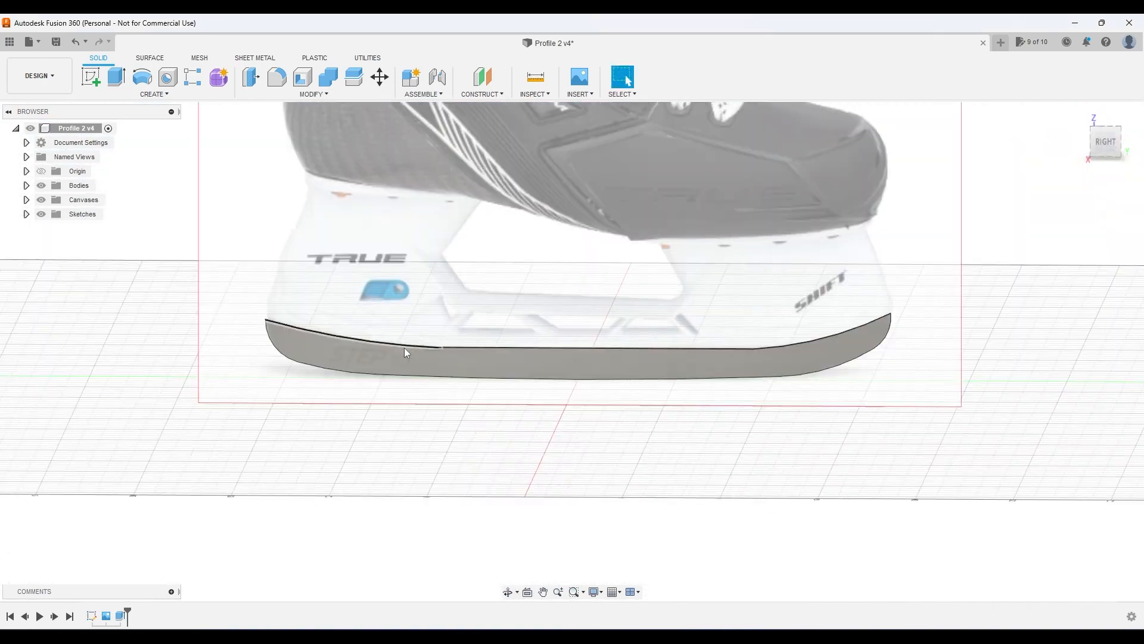
{"action": "left_click", "coordinate": [446, 373]}
{"action": "left_click", "coordinate": [1105, 141]}
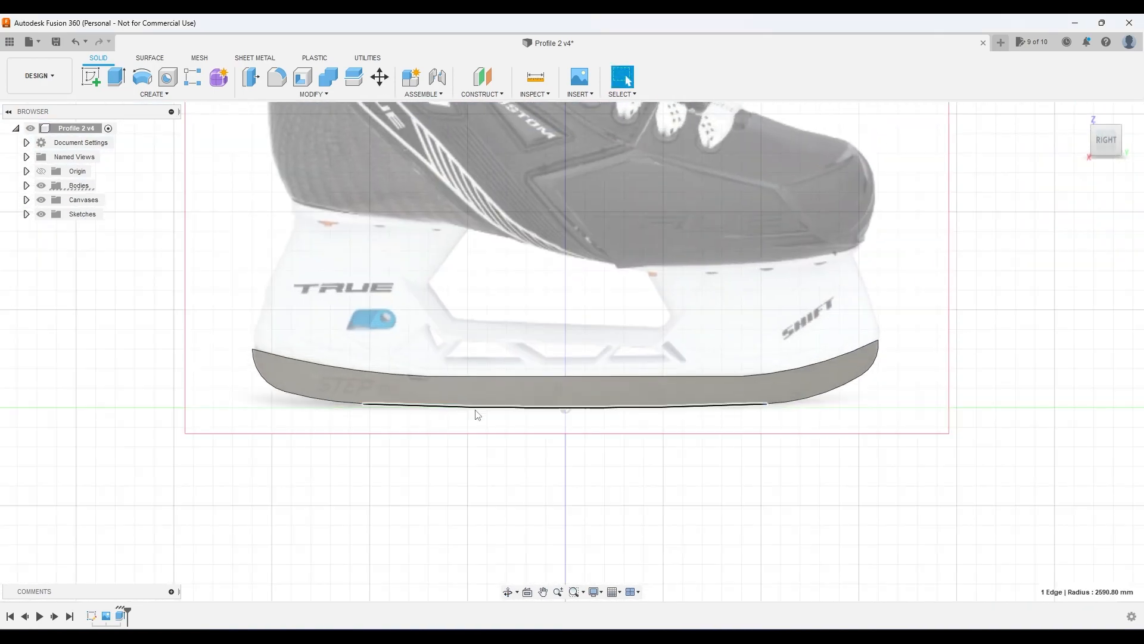
Sketch a large rectangle around the blade on the horizontal ground plane.
{"action": "left_click", "coordinate": [91, 77]}
{"action": "left_click", "coordinate": [587, 398]}
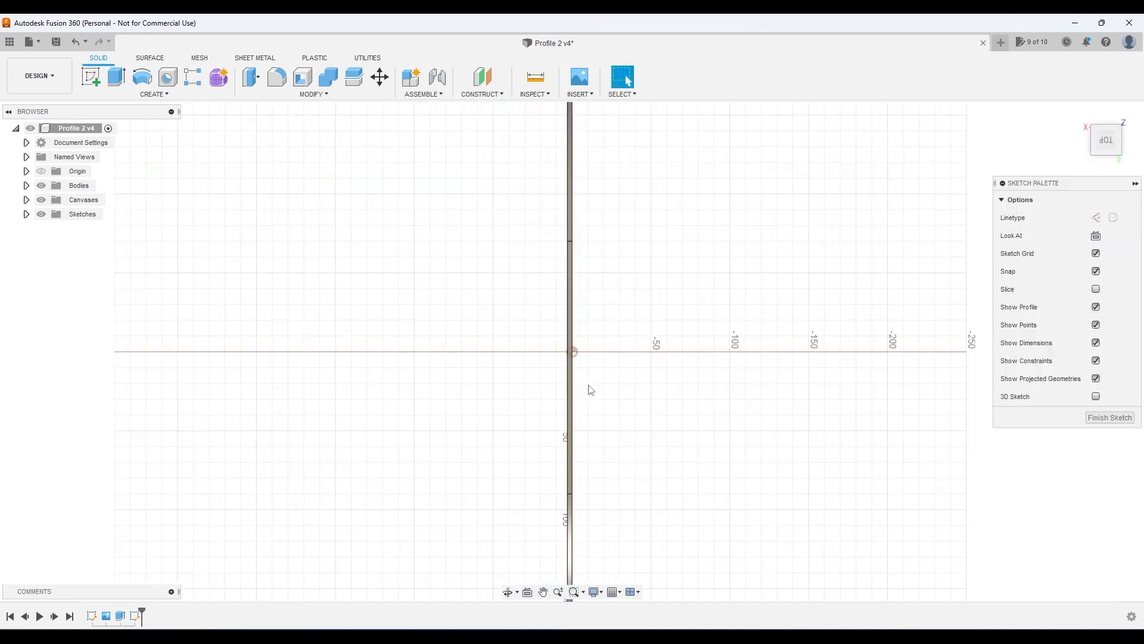
{"action": "scroll", "coordinate": [590, 387], "scroll_direction": "down", "scroll_amount": 8}
{"action": "left_click", "coordinate": [117, 77]}
{"action": "left_click", "coordinate": [477, 274]}
{"action": "left_click", "coordinate": [750, 530]}
{"action": "key", "text": "Escape"}
Extrude the large rectangle into a flat ground slab beneath the blade.
{"action": "left_click", "coordinate": [685, 429]}
{"action": "key", "text": "e"}
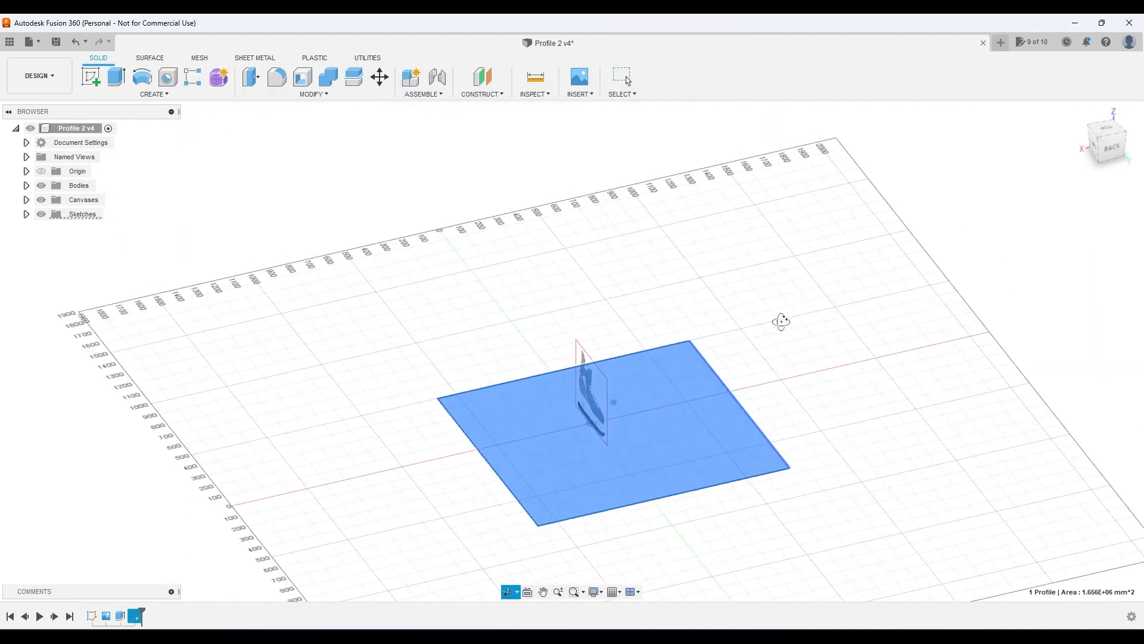
{"action": "key", "text": "Return"}
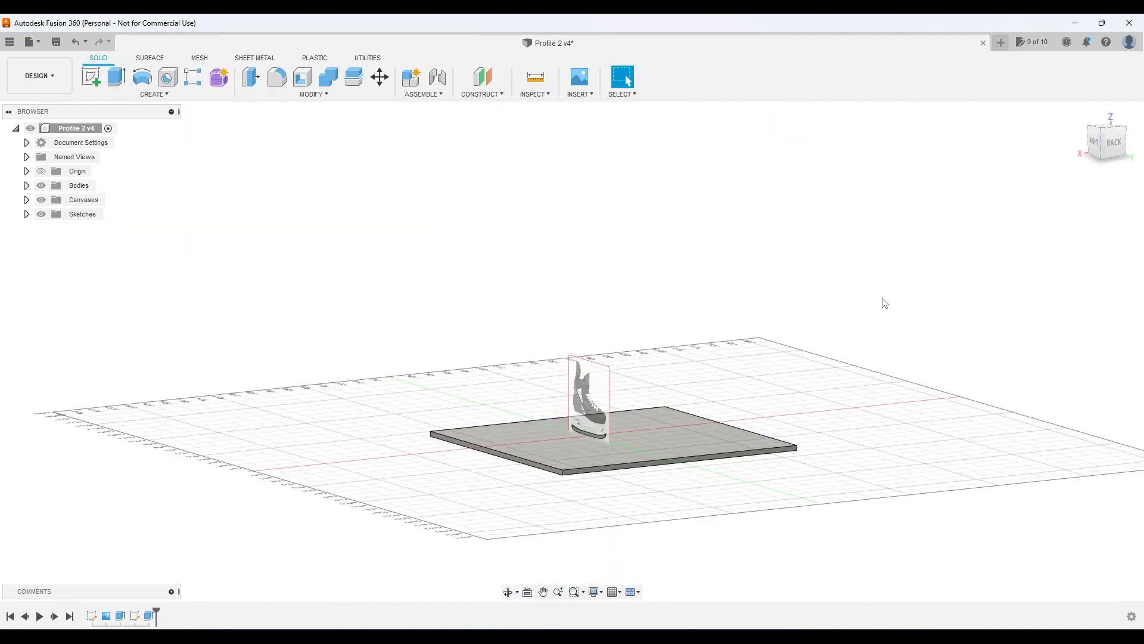
Hide the skate image canvas and view the blade on the slab from the right side.
{"action": "left_click", "coordinate": [1095, 142]}
{"action": "left_click", "coordinate": [41, 199]}
{"action": "scroll", "coordinate": [573, 495], "scroll_direction": "up", "scroll_amount": 3}
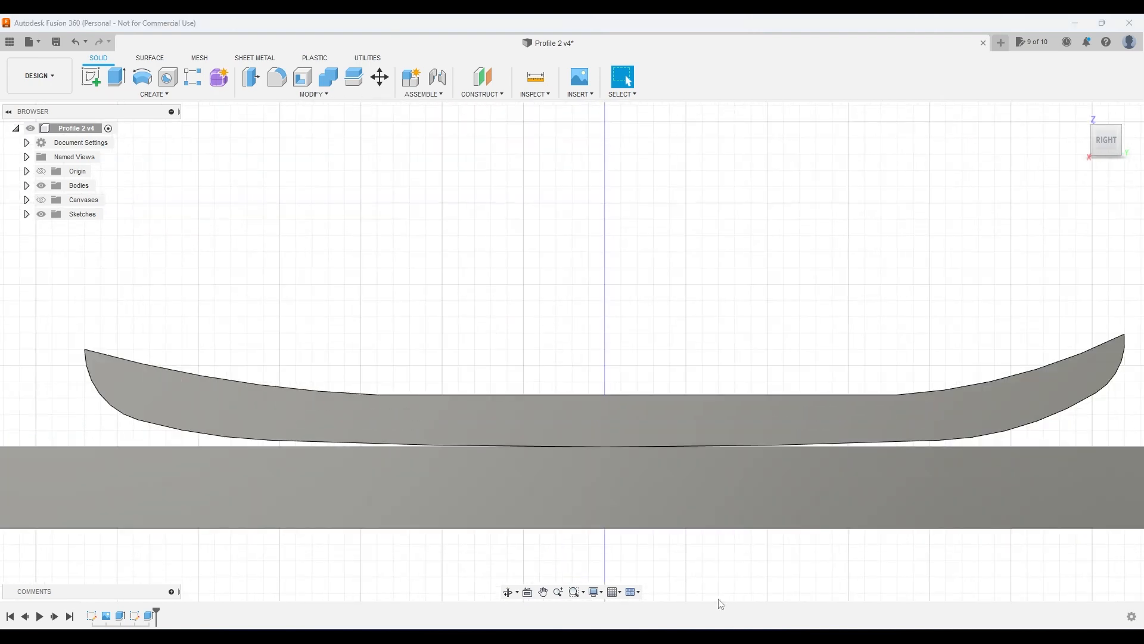
Check the radii of the blade's central bottom edge, heel curve, toe arc and toe tip.
{"action": "left_click", "coordinate": [298, 442]}
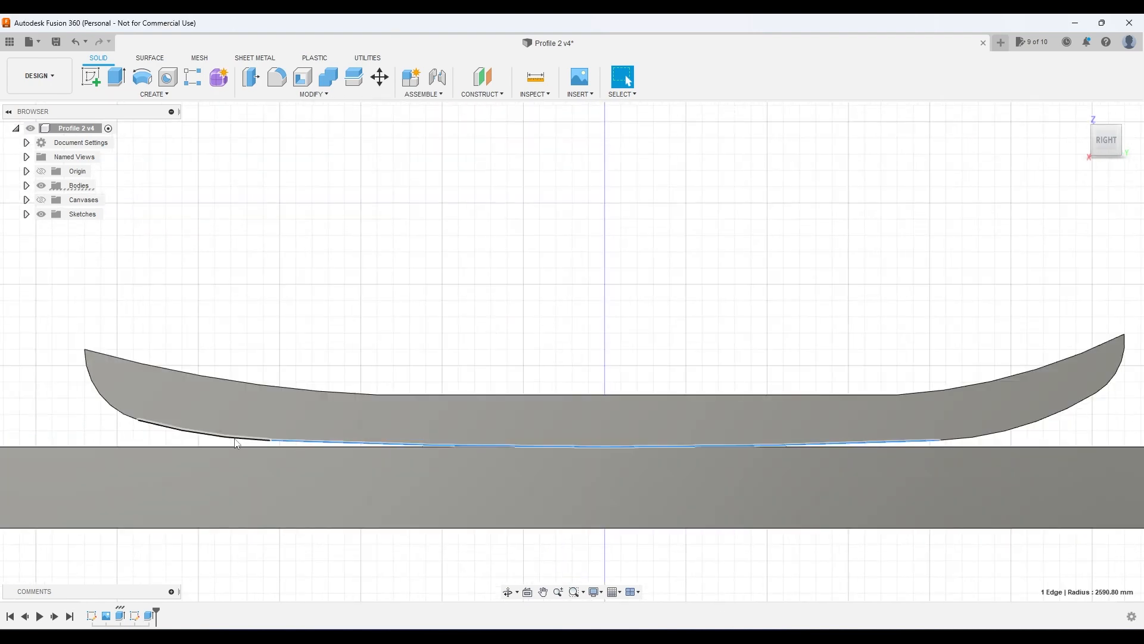
{"action": "left_click", "coordinate": [114, 408]}
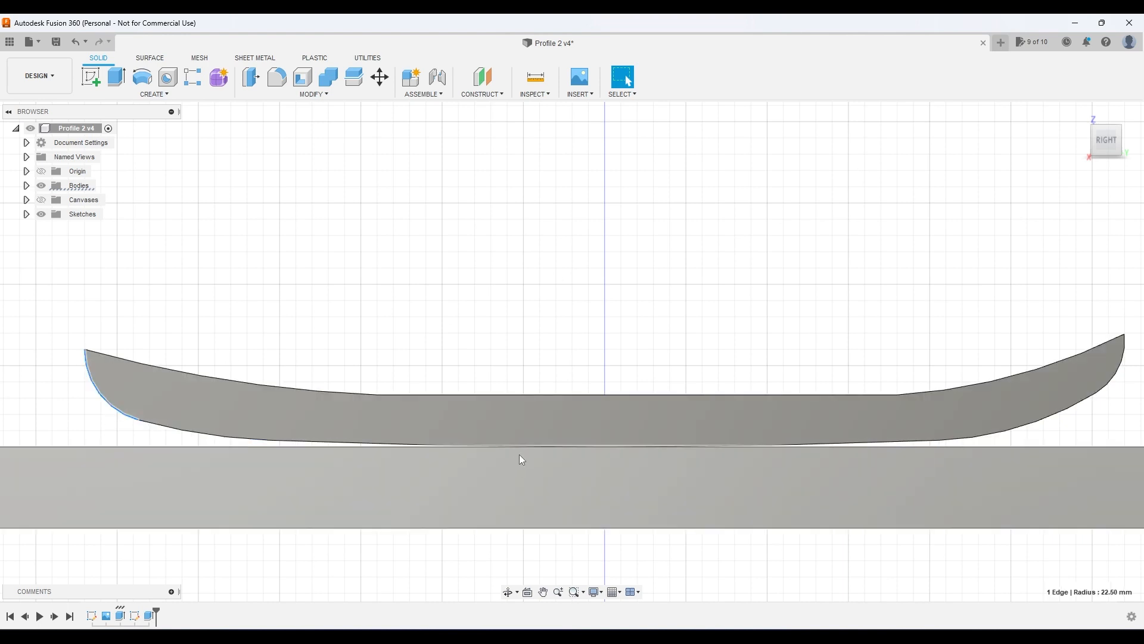
{"action": "left_click", "coordinate": [996, 435]}
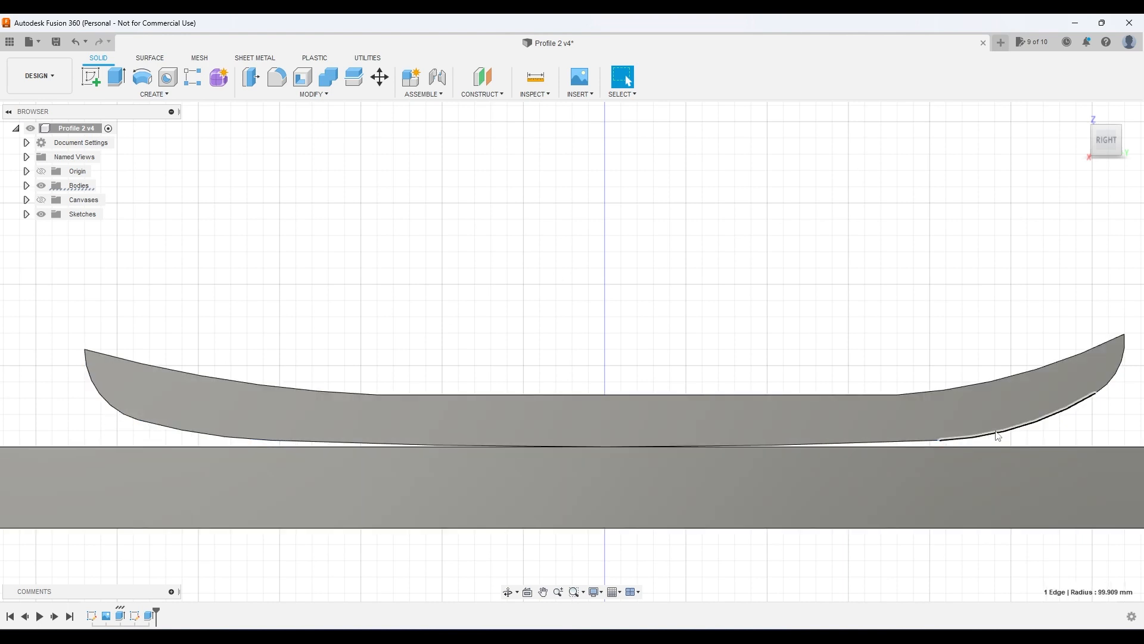
{"action": "left_click", "coordinate": [1107, 388]}
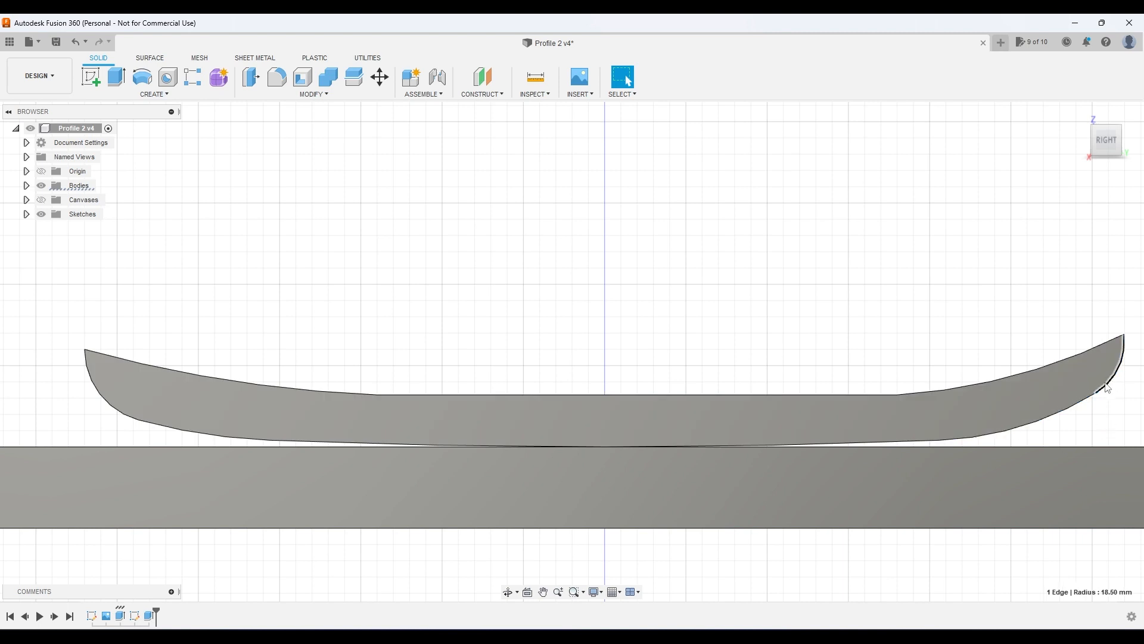
{"action": "left_click", "coordinate": [1088, 398]}
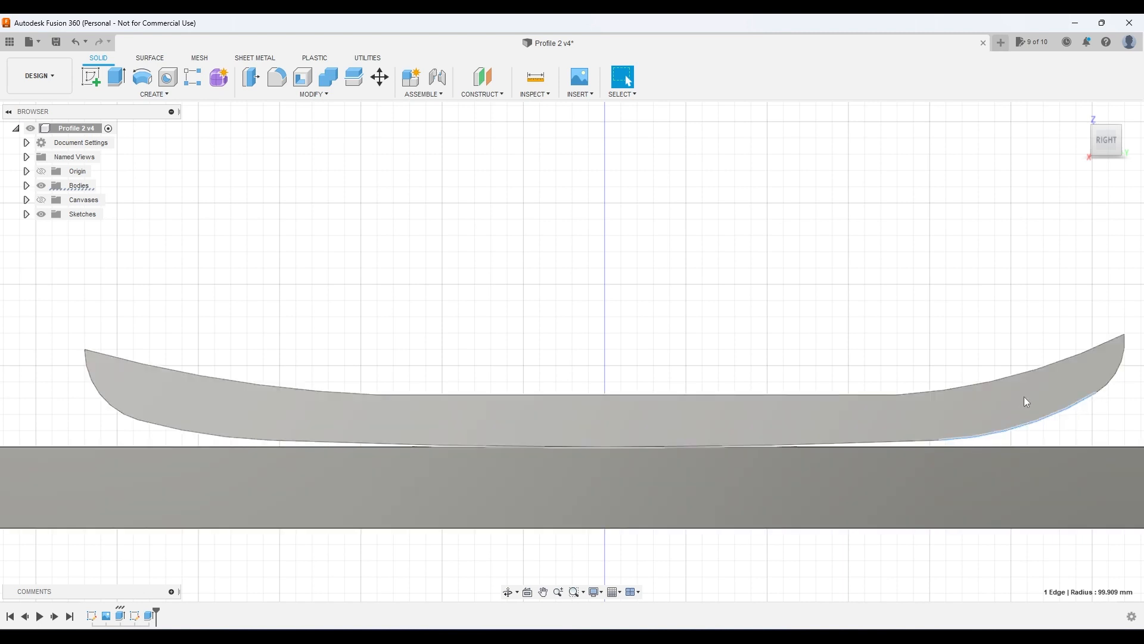
{"action": "left_click", "coordinate": [876, 445]}
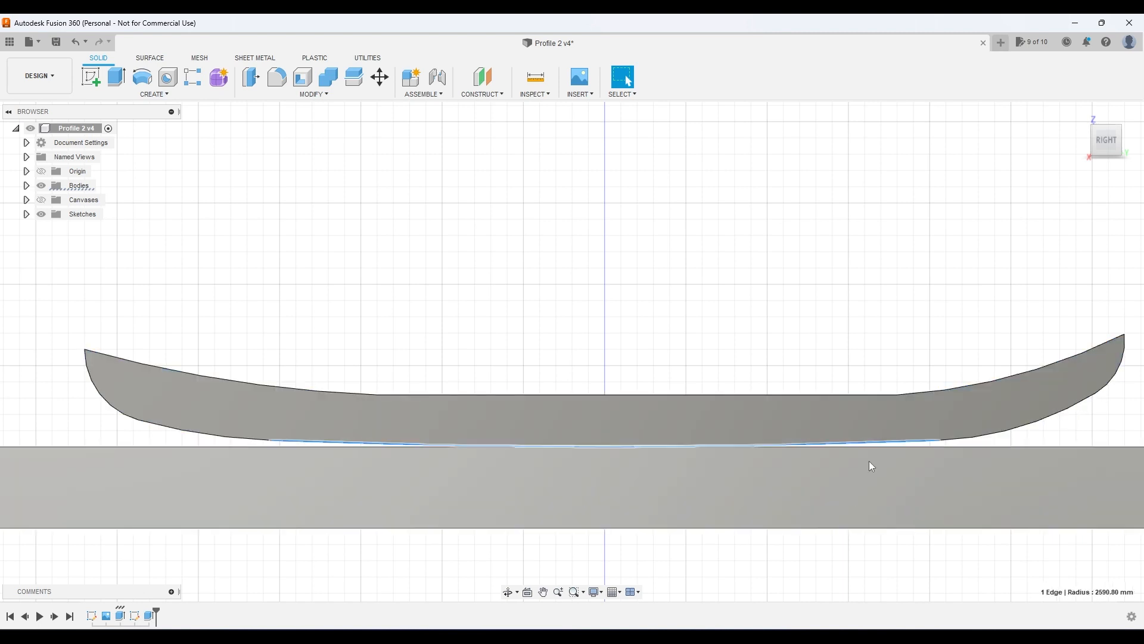
Export the blade body as an OBJ mesh in meters with high refinement to the Downloads folder.
{"action": "left_click", "coordinate": [27, 185]}
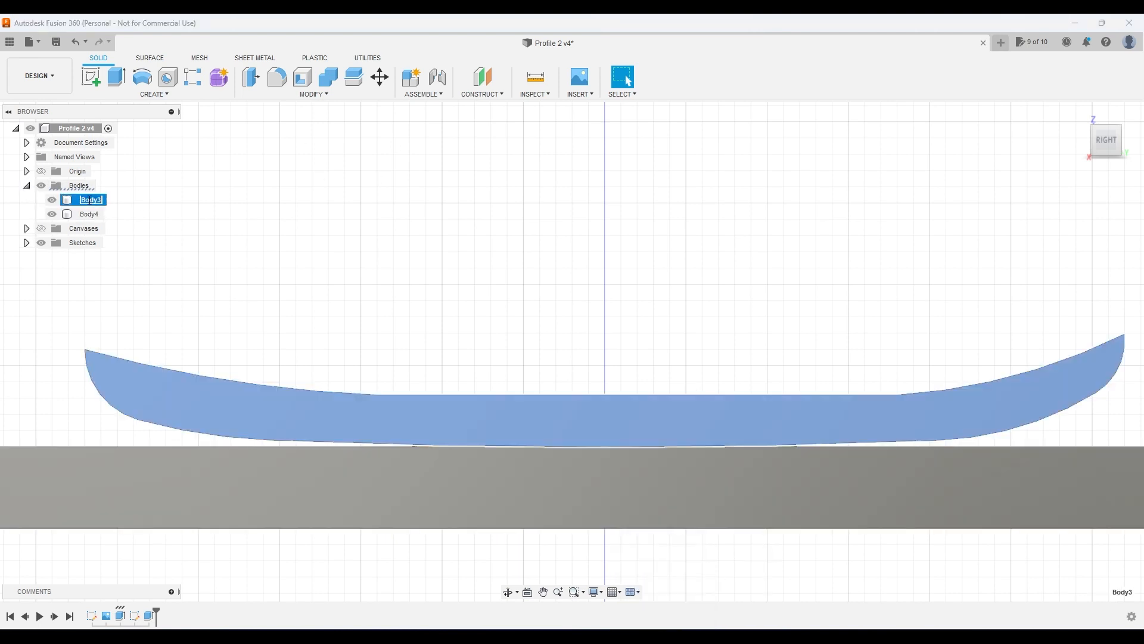
{"action": "left_click", "coordinate": [89, 200]}
{"action": "right_click", "coordinate": [88, 200]}
{"action": "left_click", "coordinate": [141, 327]}
{"action": "left_click", "coordinate": [1075, 387]}
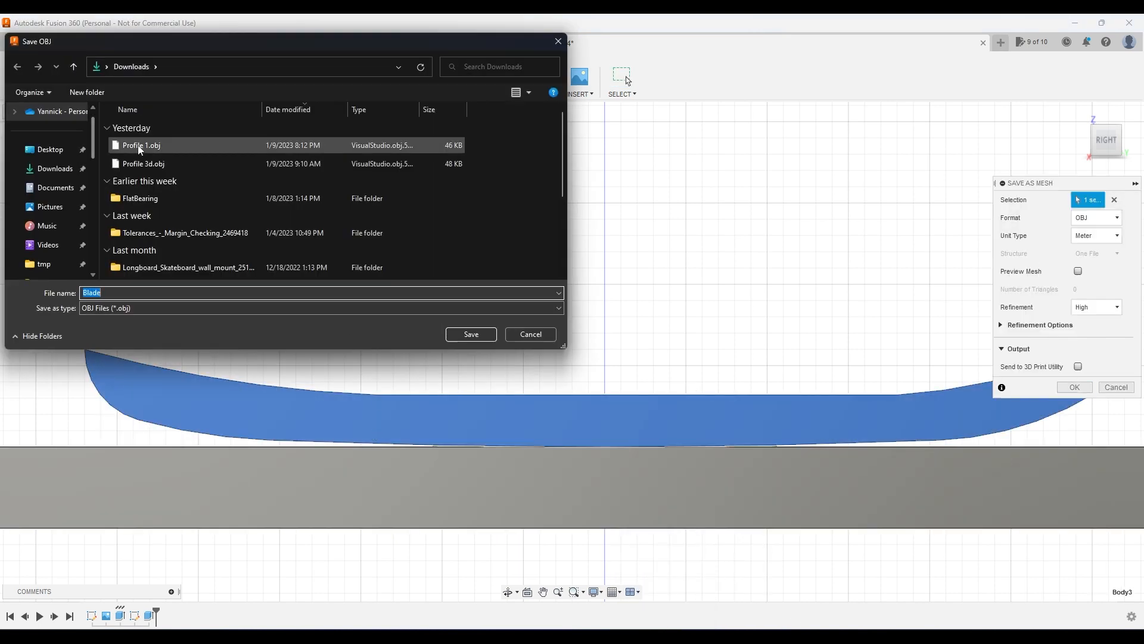
{"action": "left_click", "coordinate": [128, 143]}
{"action": "left_click", "coordinate": [468, 332]}
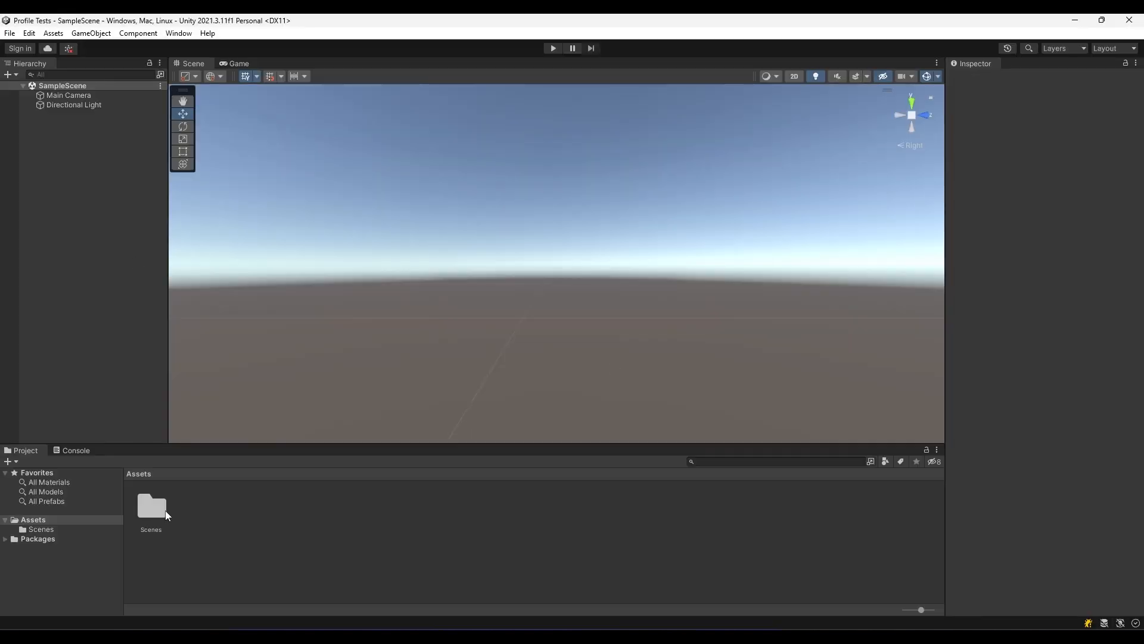
Switch to Unity and add a 3D plane to SampleScene with its transform reset to the origin.
{"action": "right_click", "coordinate": [93, 110]}
{"action": "mouse_move", "coordinate": [127, 275]}
{"action": "left_click", "coordinate": [274, 328]}
{"action": "left_click", "coordinate": [99, 221]}
{"action": "left_click", "coordinate": [55, 114]}
{"action": "left_click", "coordinate": [1137, 111]}
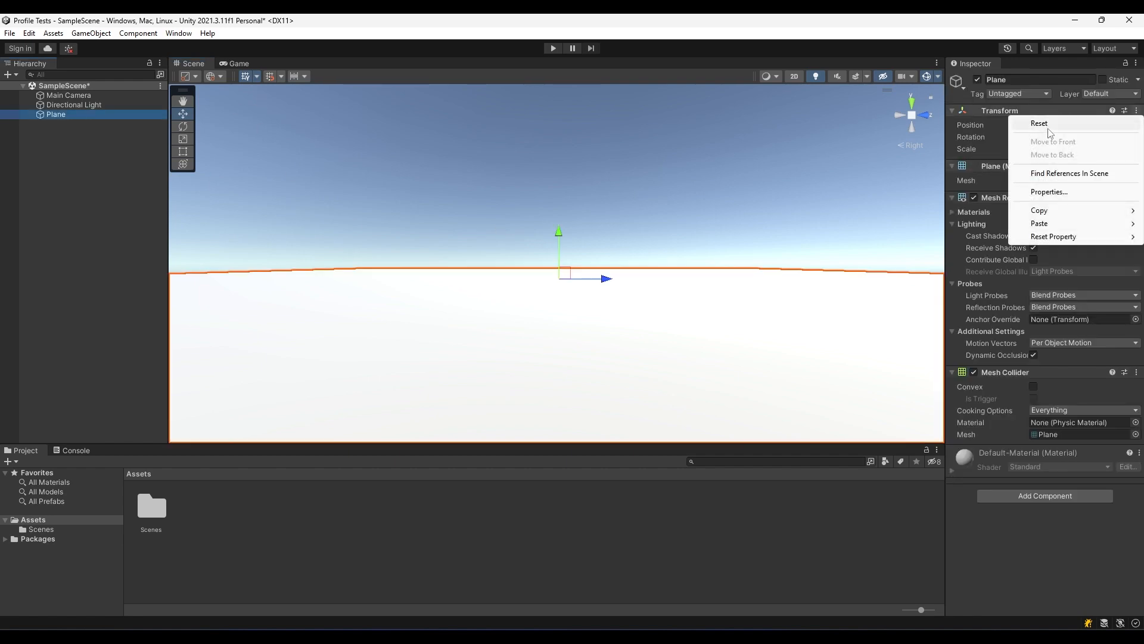
{"action": "left_click", "coordinate": [1050, 125]}
{"action": "middle_click_drag", "start_coordinate": [510, 164], "coordinate": [475, 173]}
{"action": "right_click_drag", "start_coordinate": [475, 173], "coordinate": [409, 228]}
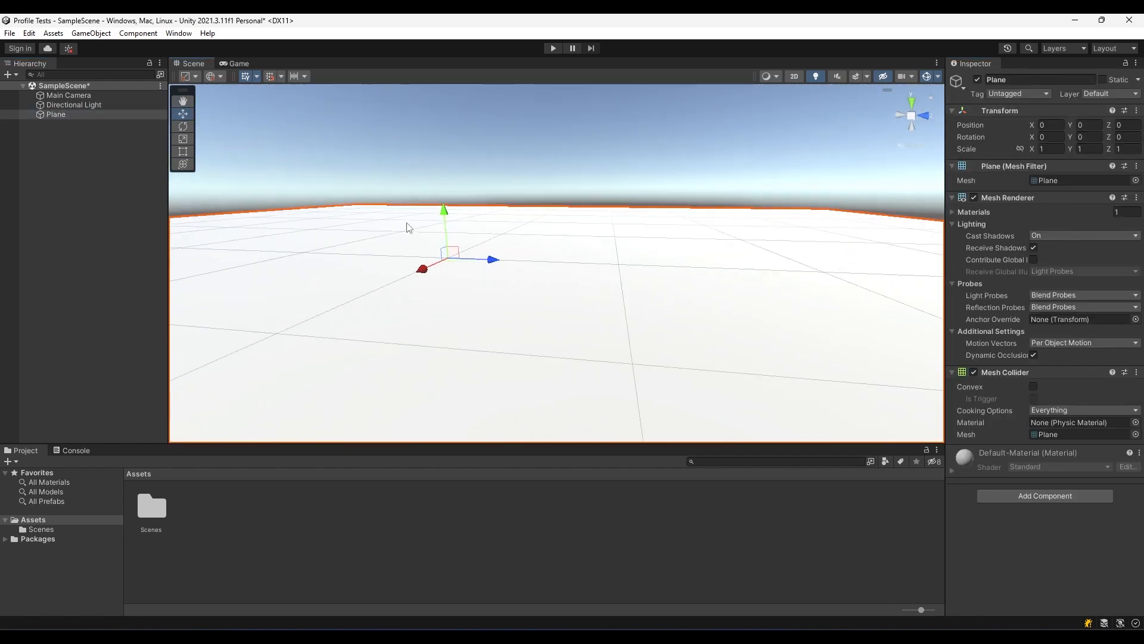
Import the exported Profile 1 OBJ file from Downloads into the Unity project's Assets folder.
{"action": "key", "text": "alt+Tab"}
{"action": "left_click_drag", "start_coordinate": [302, 536], "coordinate": [326, 516]}
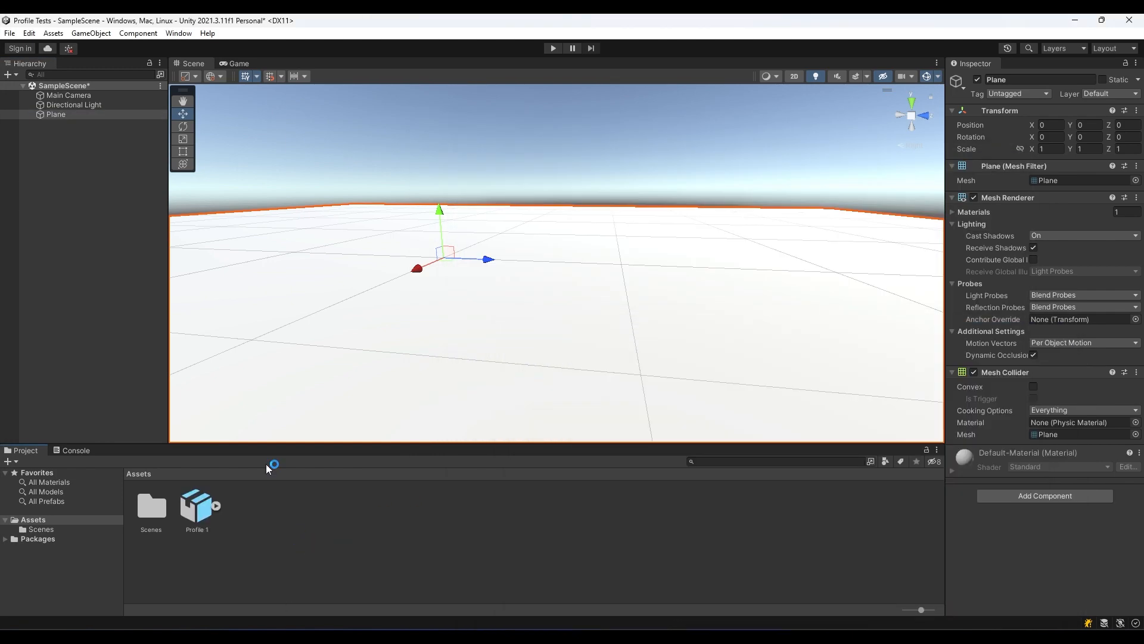
{"action": "left_click", "coordinate": [197, 506]}
Create an empty object named Blade and nest the Profile 1 model under it with an X rotation of -90.
{"action": "right_click", "coordinate": [59, 146]}
{"action": "left_click", "coordinate": [90, 294]}
{"action": "type", "text": "Blade"}
{"action": "key", "text": "Return"}
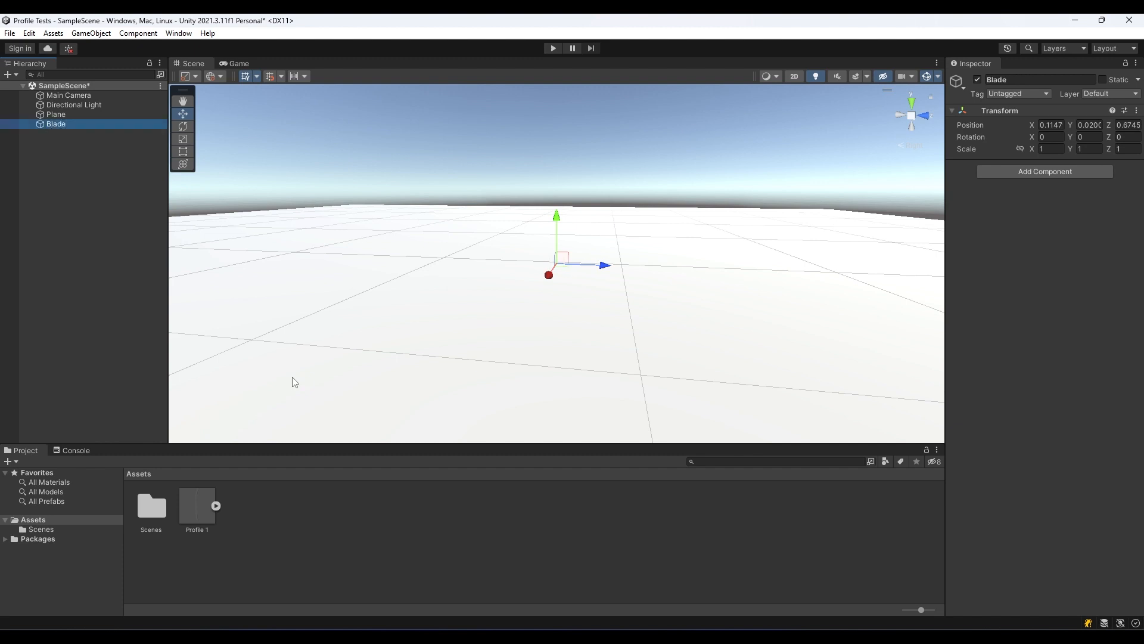
{"action": "left_click_drag", "start_coordinate": [200, 514], "coordinate": [57, 124]}
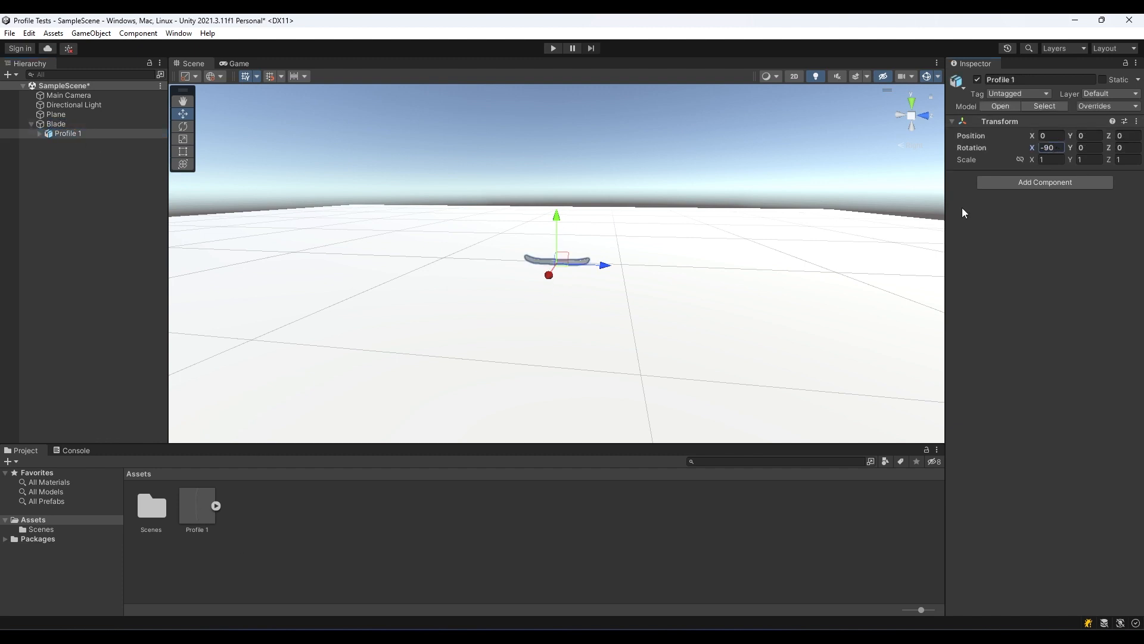
Add an empty child object named ProfilePivot under Blade.
{"action": "key", "text": "f"}
{"action": "right_click", "coordinate": [89, 124]}
{"action": "left_click", "coordinate": [129, 271]}
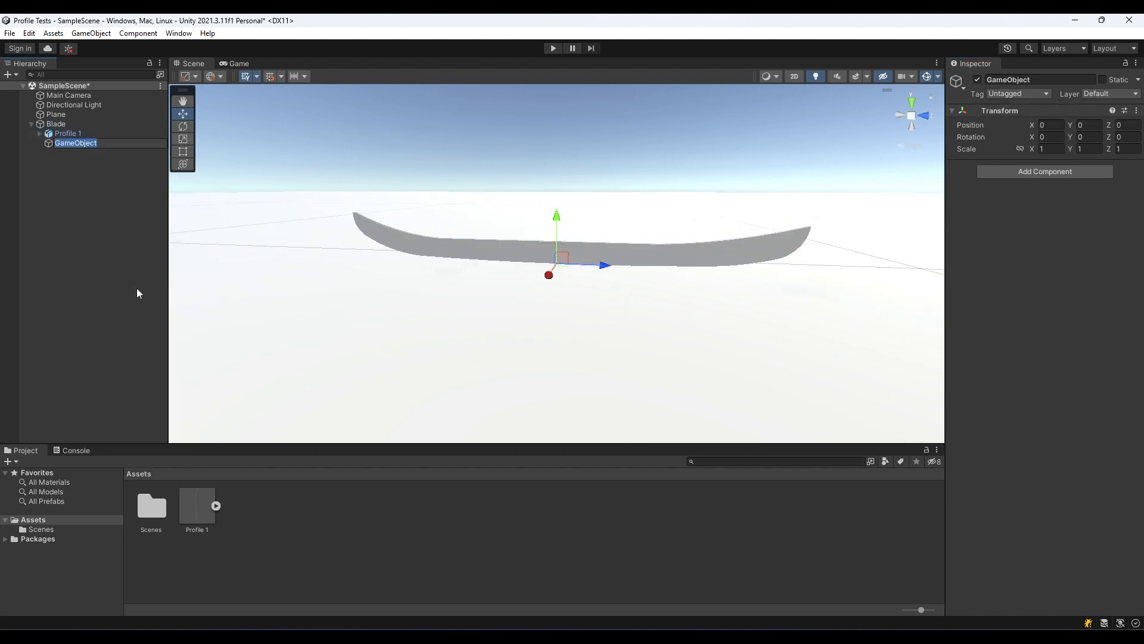
{"action": "type", "text": "ProfilePivot"}
{"action": "key", "text": "Return"}
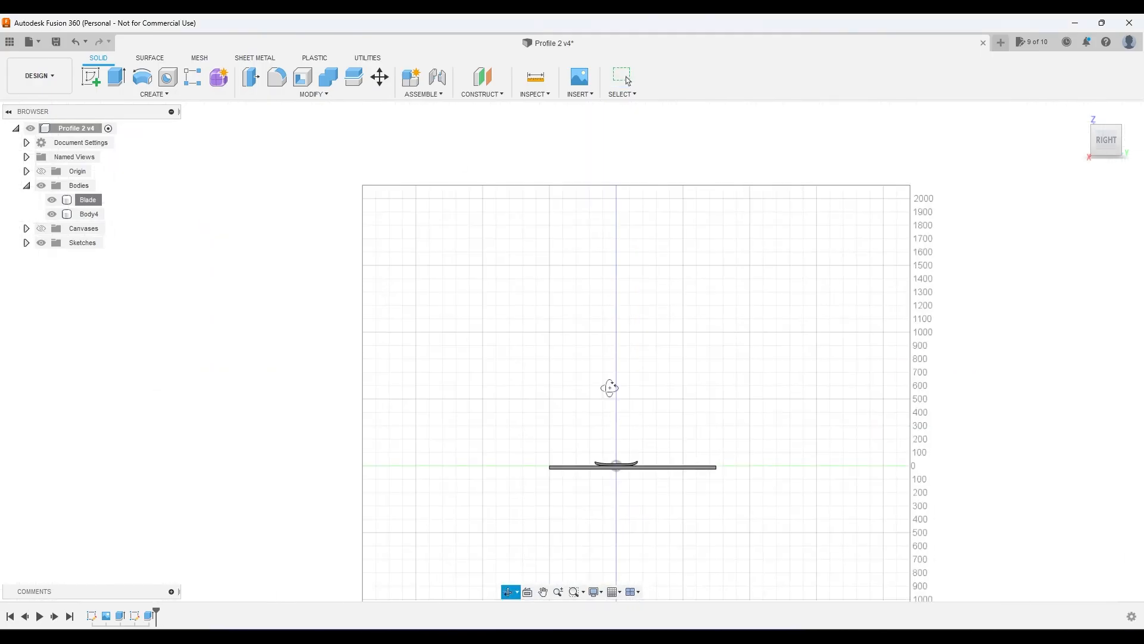
Switch to Fusion 360 and check the diameter of the large profile circle in the blade sketch.
{"action": "middle_click_drag", "start_coordinate": [610, 388], "coordinate": [537, 453], "text": "shift"}
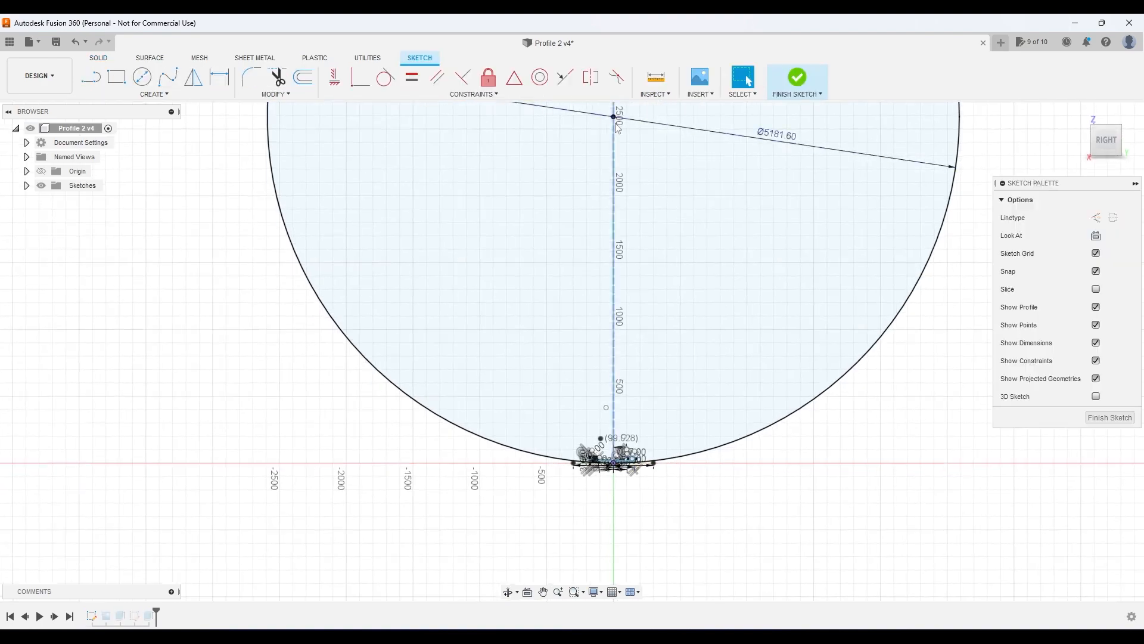
{"action": "scroll", "coordinate": [617, 460], "scroll_direction": "up", "scroll_amount": 10}
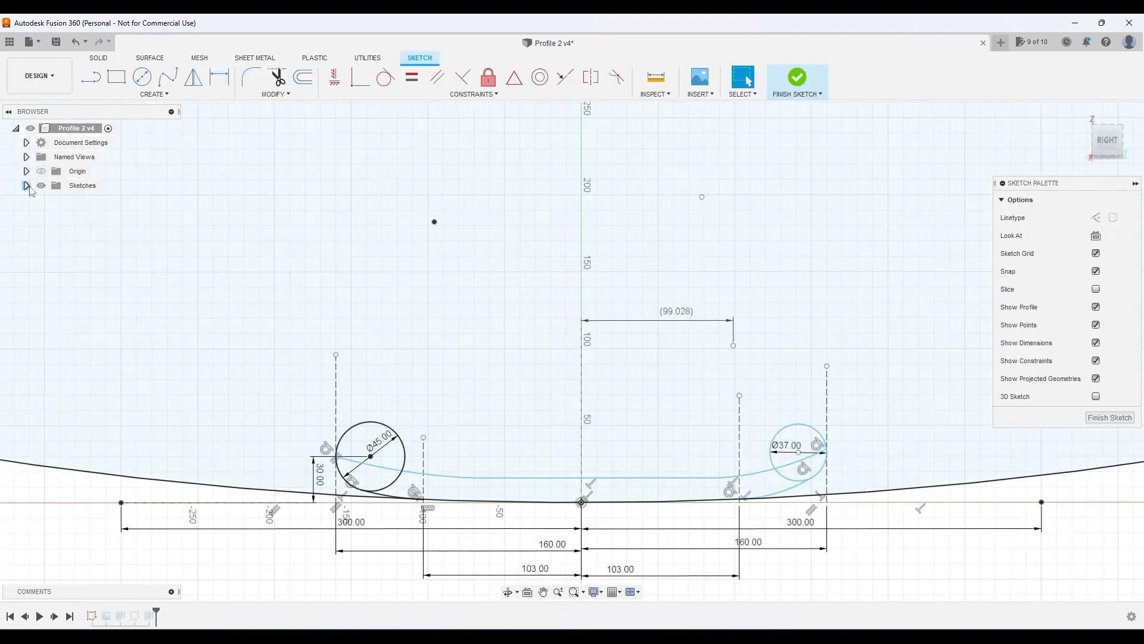
{"action": "scroll", "coordinate": [672, 485], "scroll_direction": "down", "scroll_amount": 10}
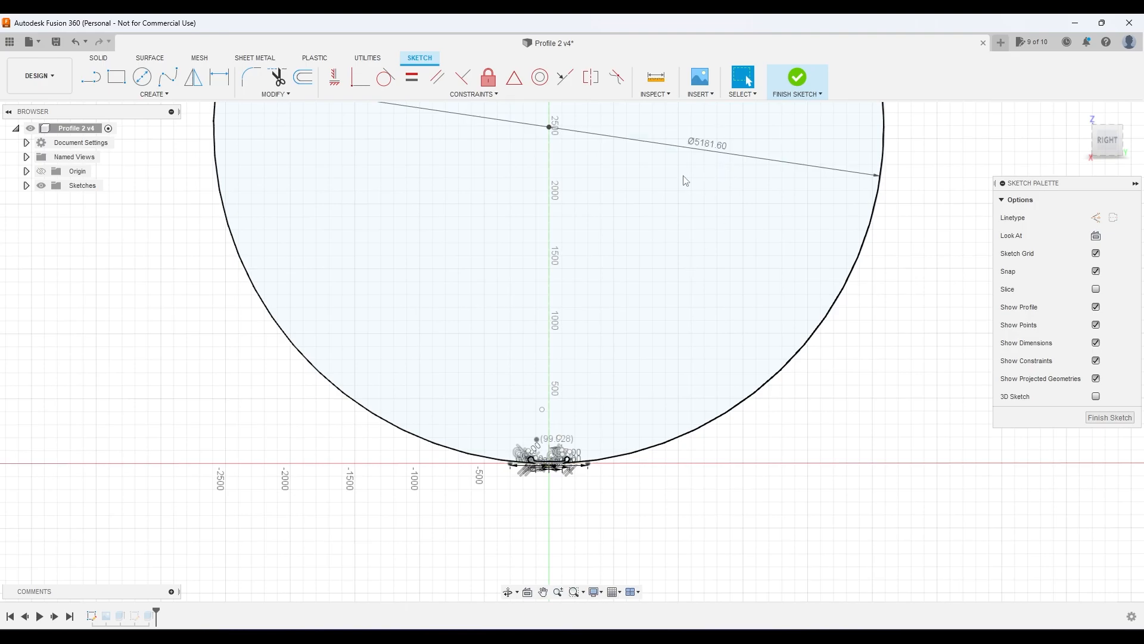
Switch back to Unity and set ProfilePivot's Y position to the circle's radius in meters, 5181.6/2/1000.
{"action": "key", "text": "alt+Tab"}
{"action": "left_click", "coordinate": [1090, 125]}
{"action": "type", "text": "5181.6/"}
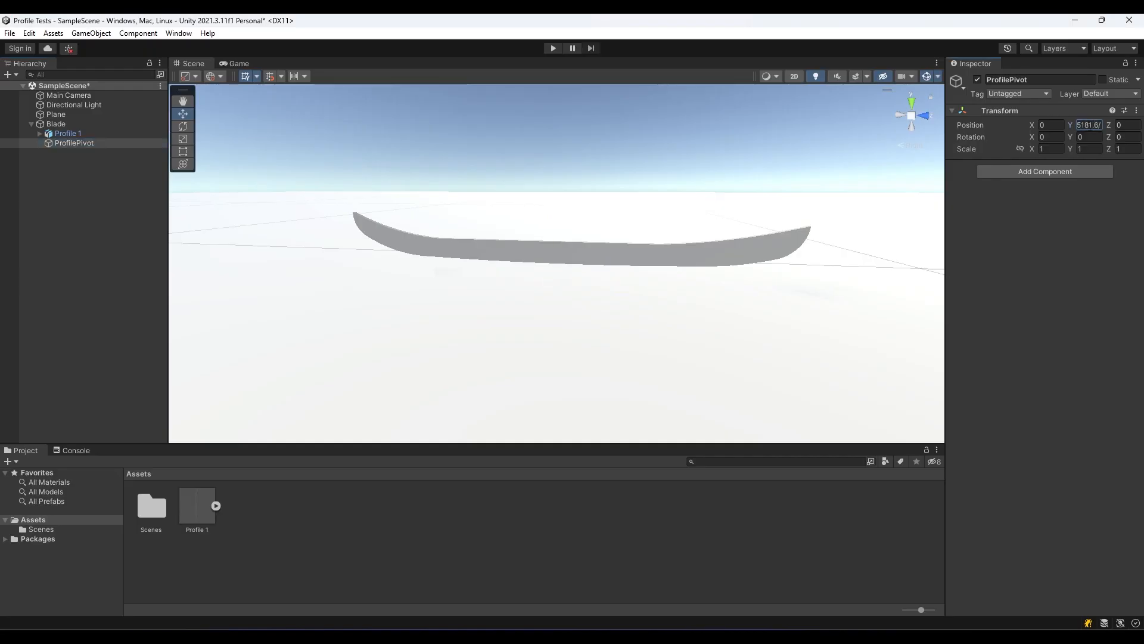
{"action": "type", "text": "2/1000"}
{"action": "key", "text": "Return"}
{"action": "left_click", "coordinate": [1098, 300]}
{"action": "scroll", "coordinate": [422, 260], "scroll_direction": "down", "scroll_amount": 10}
{"action": "middle_click_drag", "start_coordinate": [520, 266], "coordinate": [463, 286]}
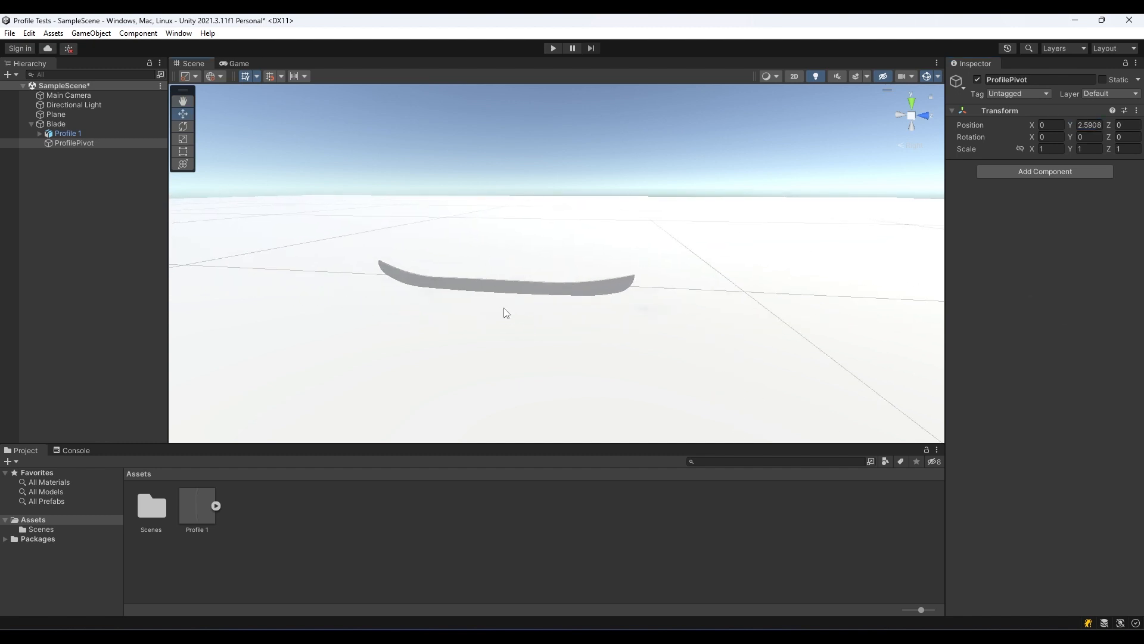
Switch to Chrome and look up the conversion of 8.5 ft to m.
{"action": "left_click", "coordinate": [615, 633]}
{"action": "left_click", "coordinate": [618, 633]}
{"action": "type", "text": "17"}
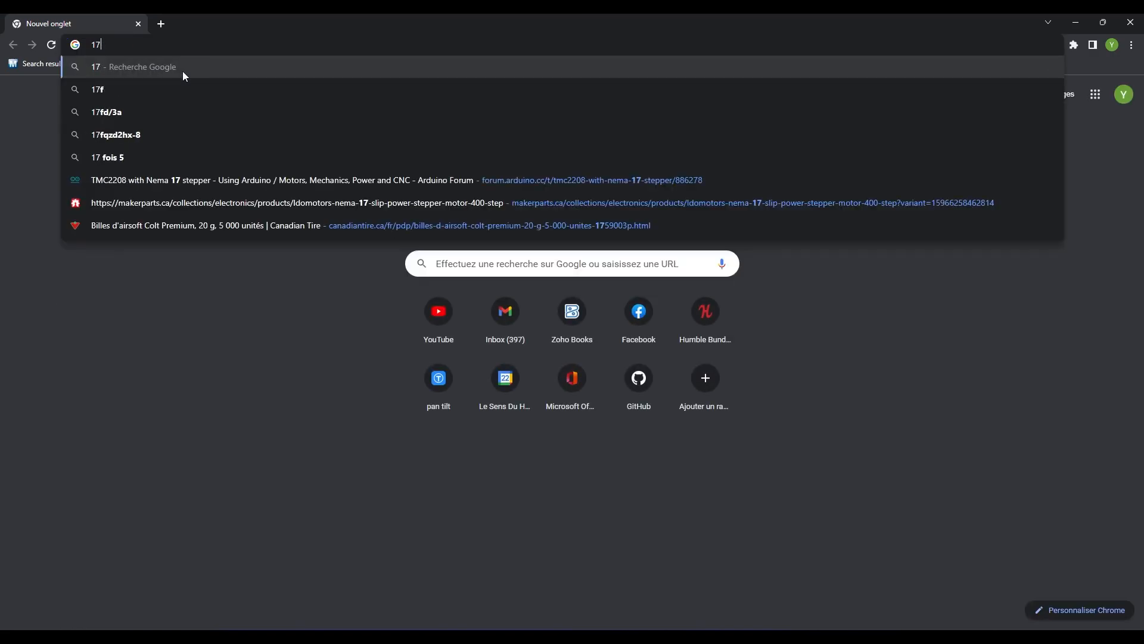
{"action": "key", "text": "BackSpace"}
{"action": "key", "text": "BackSpace"}
{"action": "type", "text": "8.5 ft to m"}
{"action": "key", "text": "Return"}
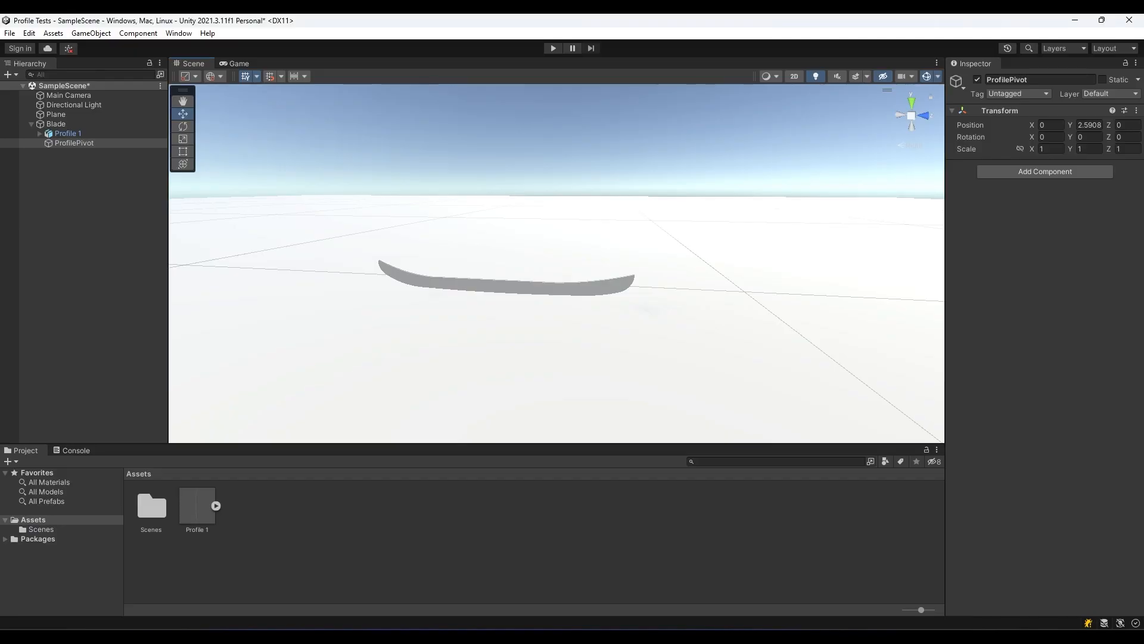
Return to Unity, nest Profile 1 under ProfilePivot and view the blade from the right side.
{"action": "left_click_drag", "start_coordinate": [68, 133], "coordinate": [90, 142]}
{"action": "left_click", "coordinate": [74, 133]}
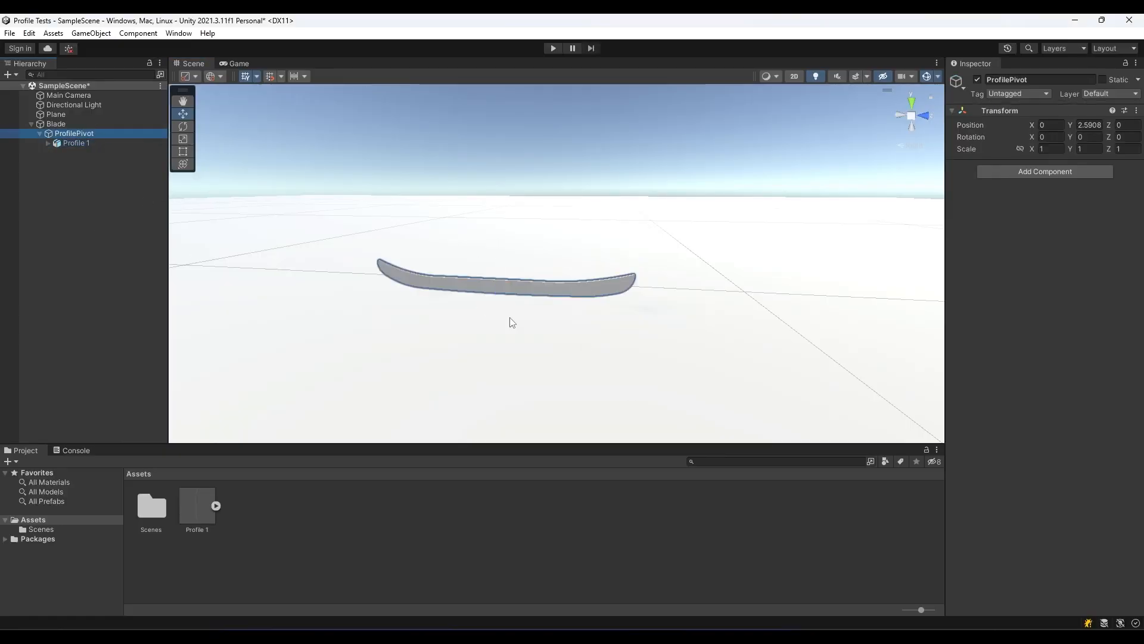
{"action": "left_click", "coordinate": [925, 117]}
{"action": "left_click", "coordinate": [77, 143]}
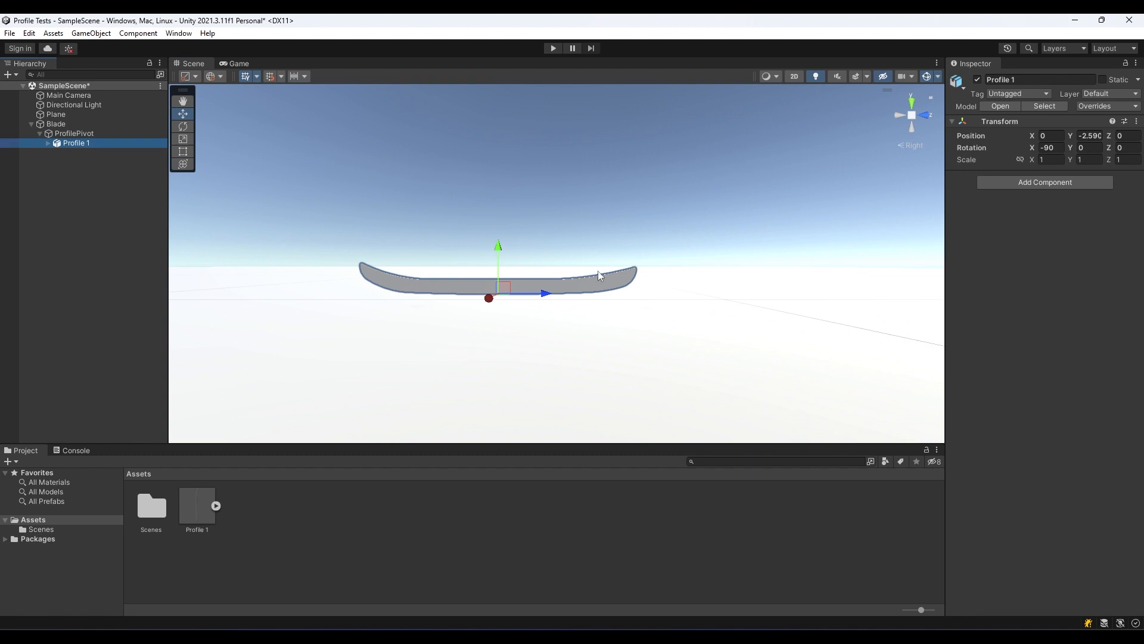
{"action": "key", "text": "f"}
{"action": "middle_click_drag", "start_coordinate": [525, 320], "coordinate": [510, 352]}
Try rotating ProfilePivot about Y and Z, undoing each, and tilt the blade to an X rotation of 0.77.
{"action": "left_click_drag", "start_coordinate": [614, 335], "coordinate": [635, 335]}
{"action": "key", "text": "ctrl+z"}
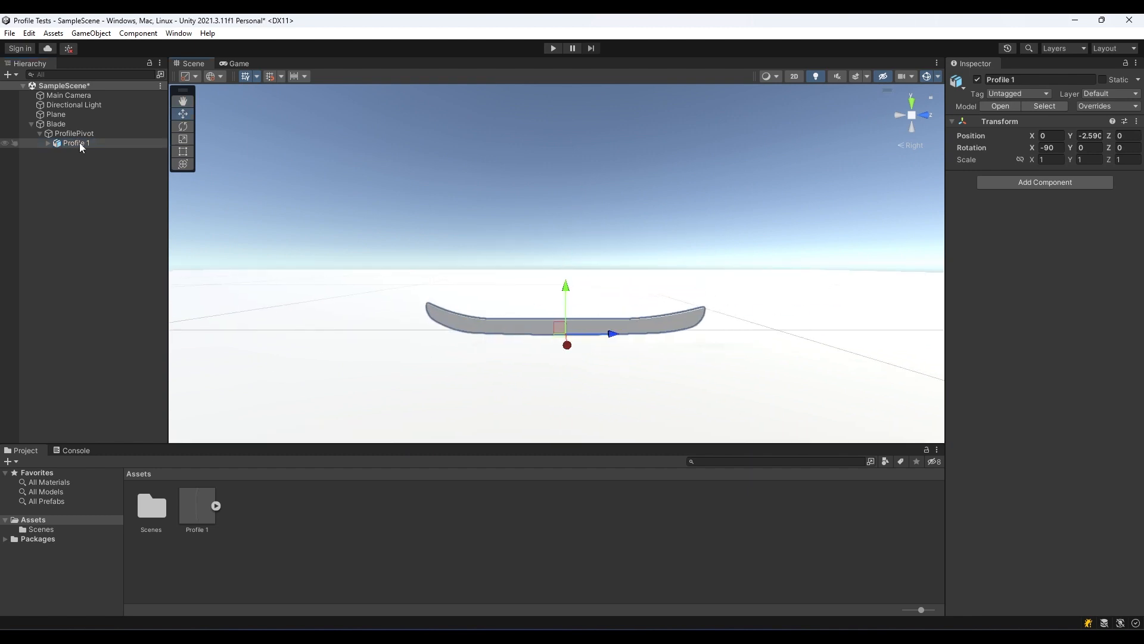
{"action": "left_click", "coordinate": [73, 133]}
{"action": "mouse_move", "coordinate": [1071, 139]}
{"action": "left_mouse_down"}
{"action": "mouse_move", "coordinate": [1027, 145]}
{"action": "mouse_move", "coordinate": [1073, 142]}
{"action": "left_mouse_up"}
{"action": "key", "text": "ctrl+z"}
{"action": "left_click_drag", "start_coordinate": [1110, 137], "coordinate": [1097, 140]}
{"action": "key", "text": "ctrl+z"}
{"action": "mouse_move", "coordinate": [1031, 138]}
{"action": "left_mouse_down"}
{"action": "mouse_move", "coordinate": [1076, 143]}
{"action": "mouse_move", "coordinate": [1045, 152]}
{"action": "left_mouse_up"}
{"action": "left_click", "coordinate": [913, 145]}
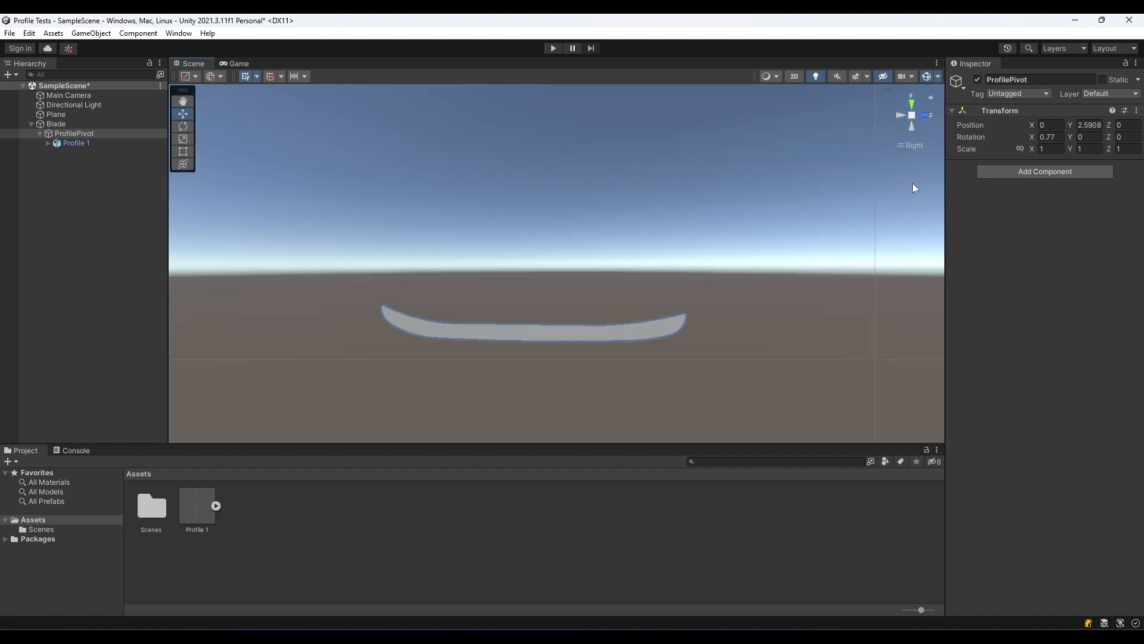
Add a 3D cube as a child of Plane.
{"action": "right_click", "coordinate": [70, 115]}
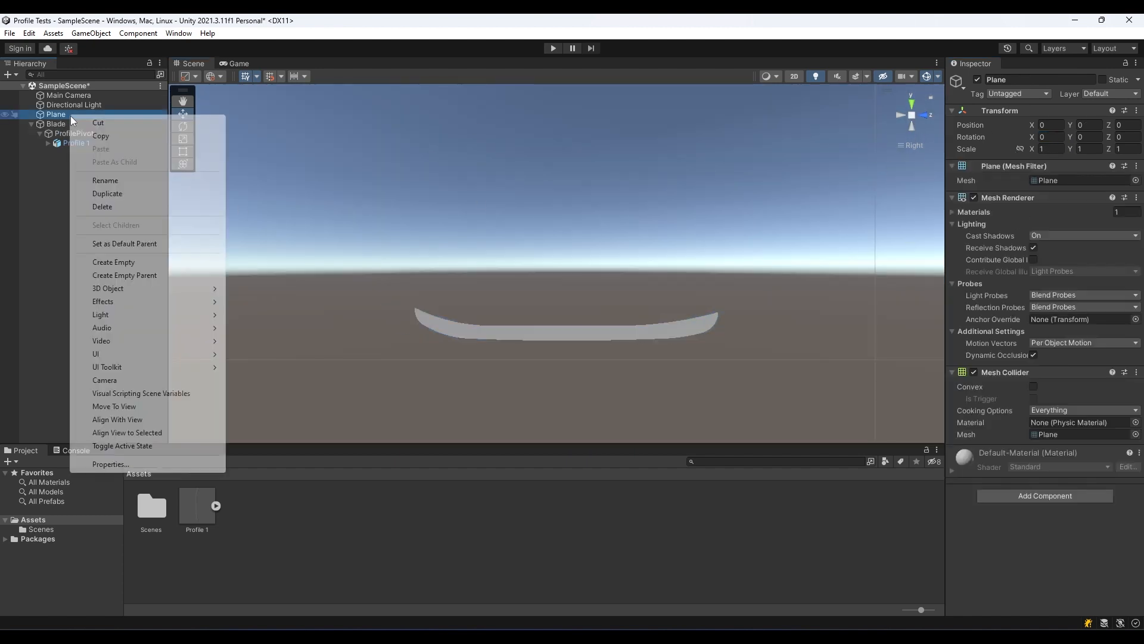
{"action": "mouse_move", "coordinate": [201, 296]}
{"action": "left_click", "coordinate": [253, 288]}
{"action": "scroll", "coordinate": [593, 288], "scroll_direction": "down", "scroll_amount": 5}
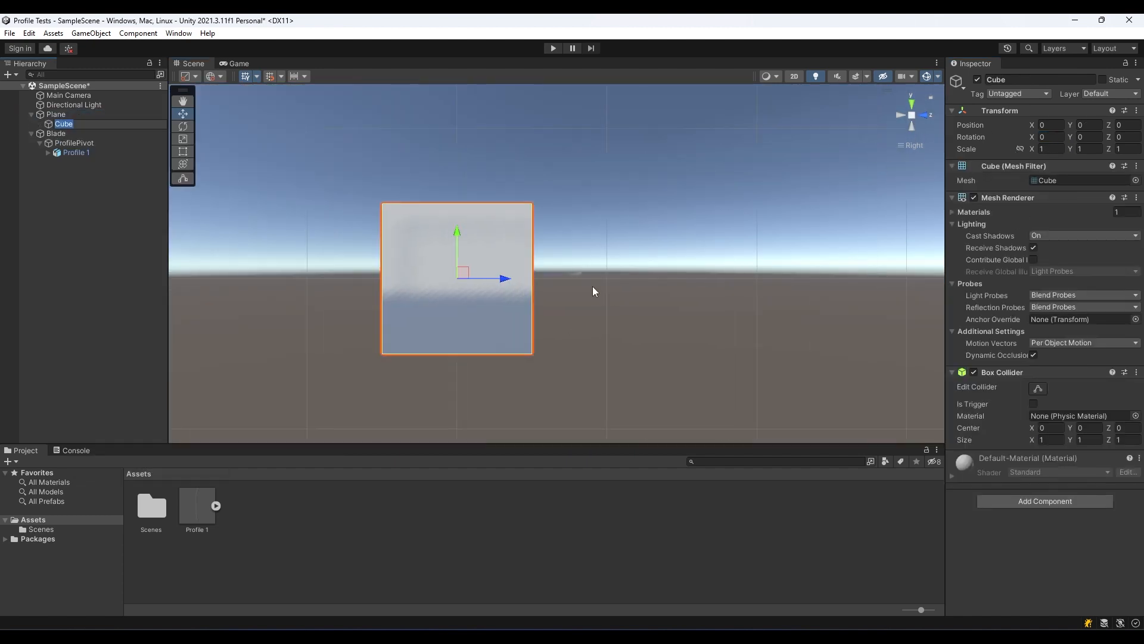
Set the cube's Y position to -0.5 and its X scale to 0.1.
{"action": "left_click", "coordinate": [55, 133]}
{"action": "left_click", "coordinate": [64, 123]}
{"action": "left_click", "coordinate": [1084, 126]}
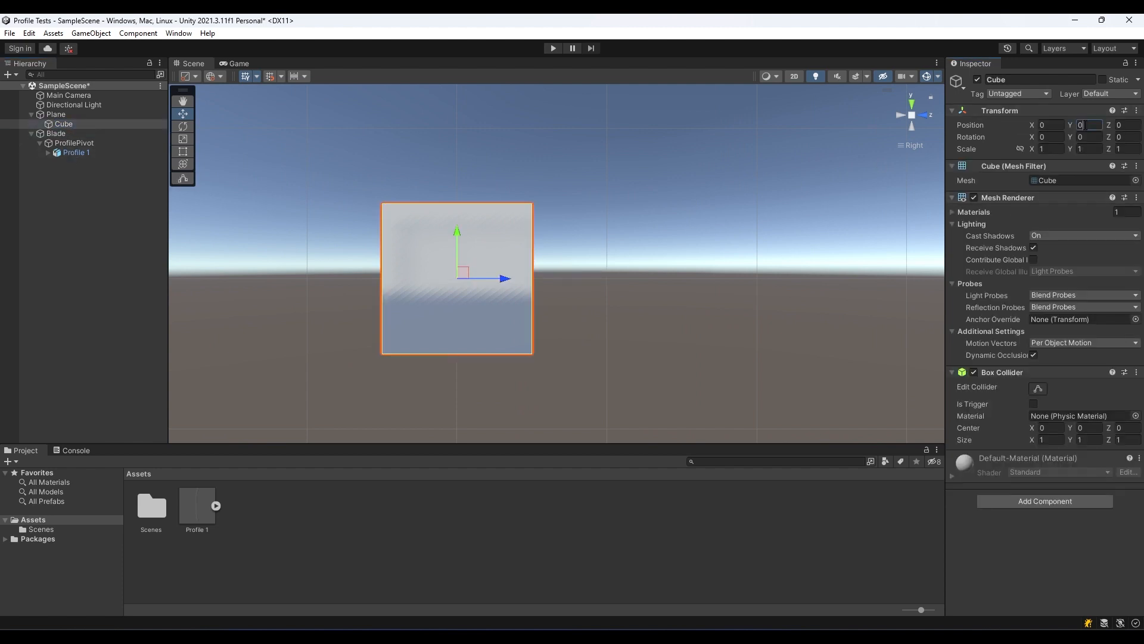
{"action": "type", "text": "-0.5"}
{"action": "scroll", "coordinate": [355, 284], "scroll_direction": "up", "scroll_amount": 5}
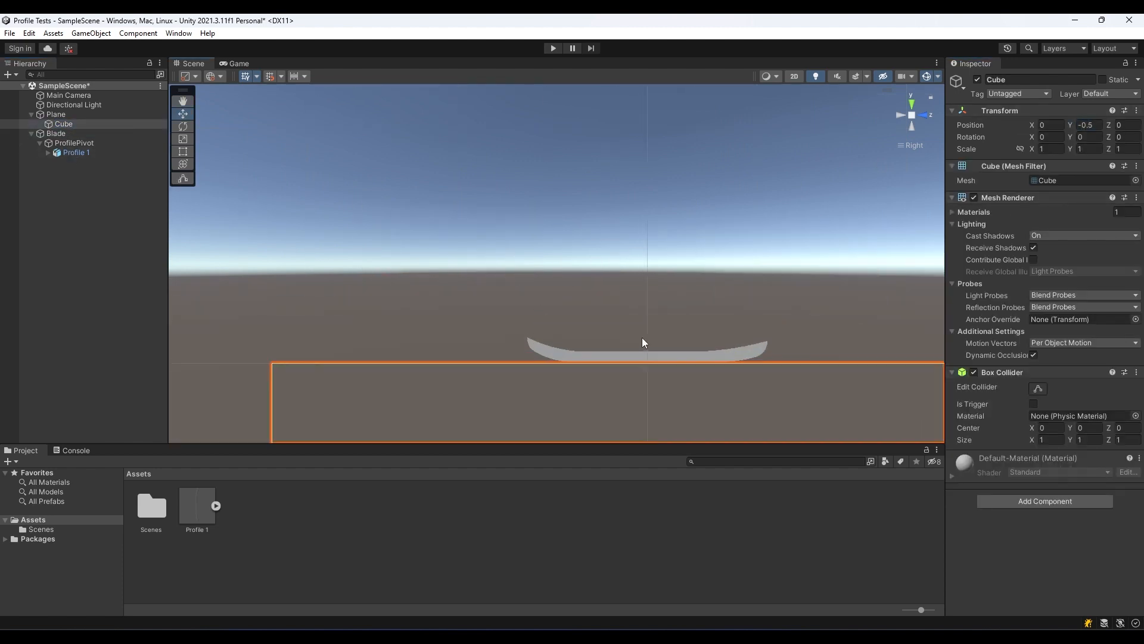
{"action": "scroll", "coordinate": [636, 298], "scroll_direction": "up", "scroll_amount": 5}
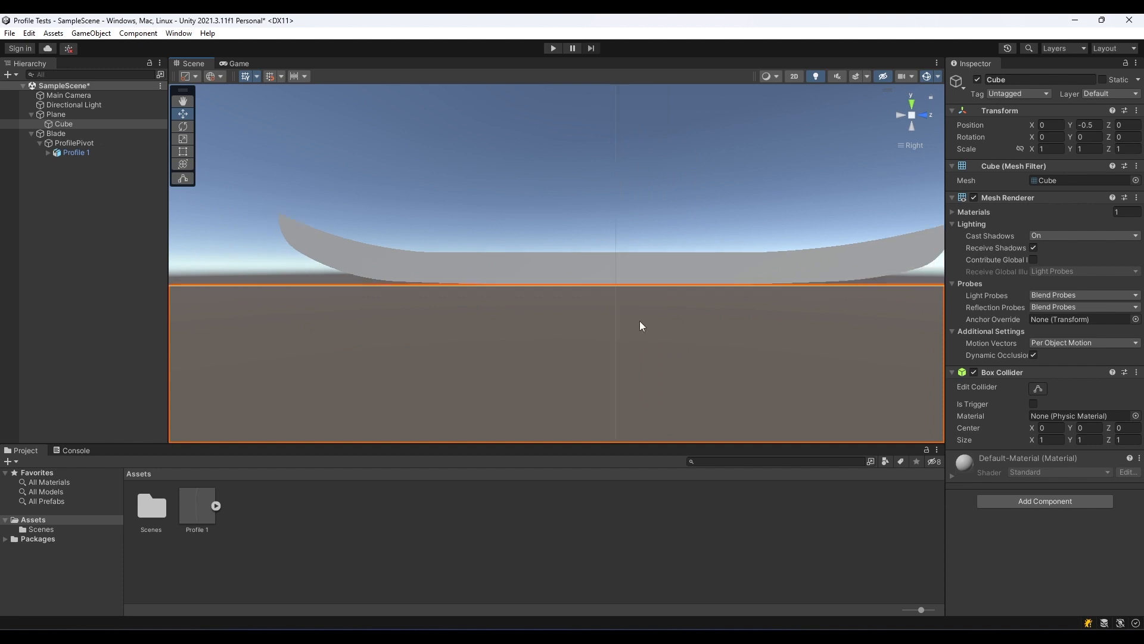
{"action": "left_click", "coordinate": [1050, 149]}
{"action": "type", "text": "0.1"}
{"action": "middle_click_drag", "start_coordinate": [708, 260], "coordinate": [662, 266]}
Move the cube out of Plane to the scene's top level and delete Plane.
{"action": "left_click", "coordinate": [100, 145]}
{"action": "left_click", "coordinate": [81, 124]}
{"action": "left_click", "coordinate": [75, 115]}
{"action": "left_click", "coordinate": [76, 123]}
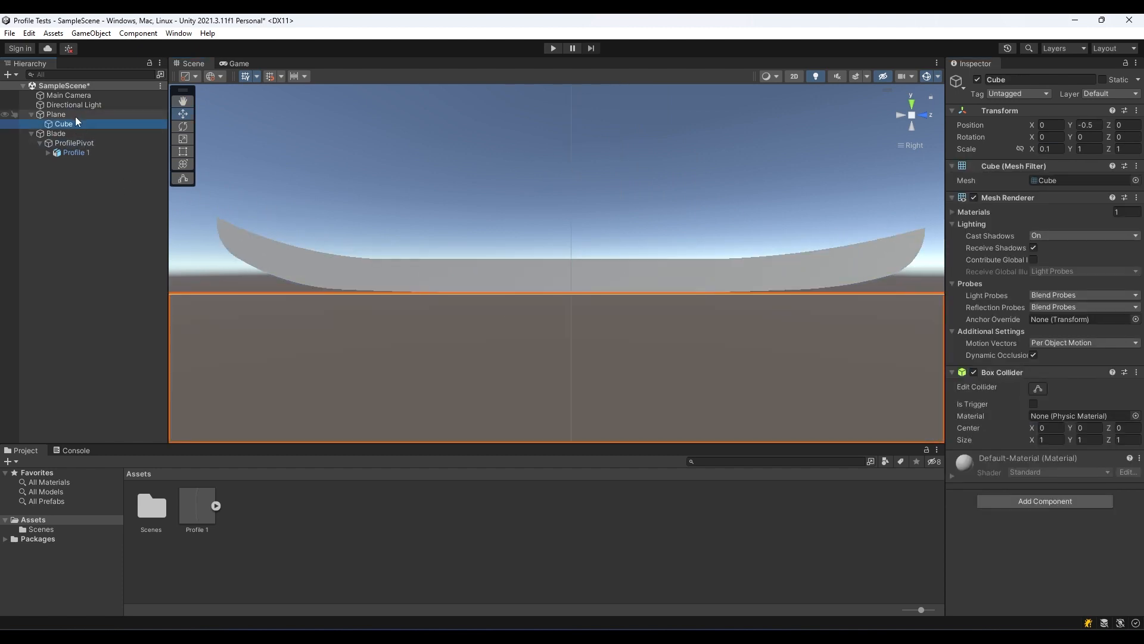
{"action": "left_click_drag", "start_coordinate": [77, 122], "coordinate": [69, 111]}
{"action": "left_click", "coordinate": [65, 124]}
{"action": "key", "text": "Delete"}
{"action": "left_click", "coordinate": [67, 114]}
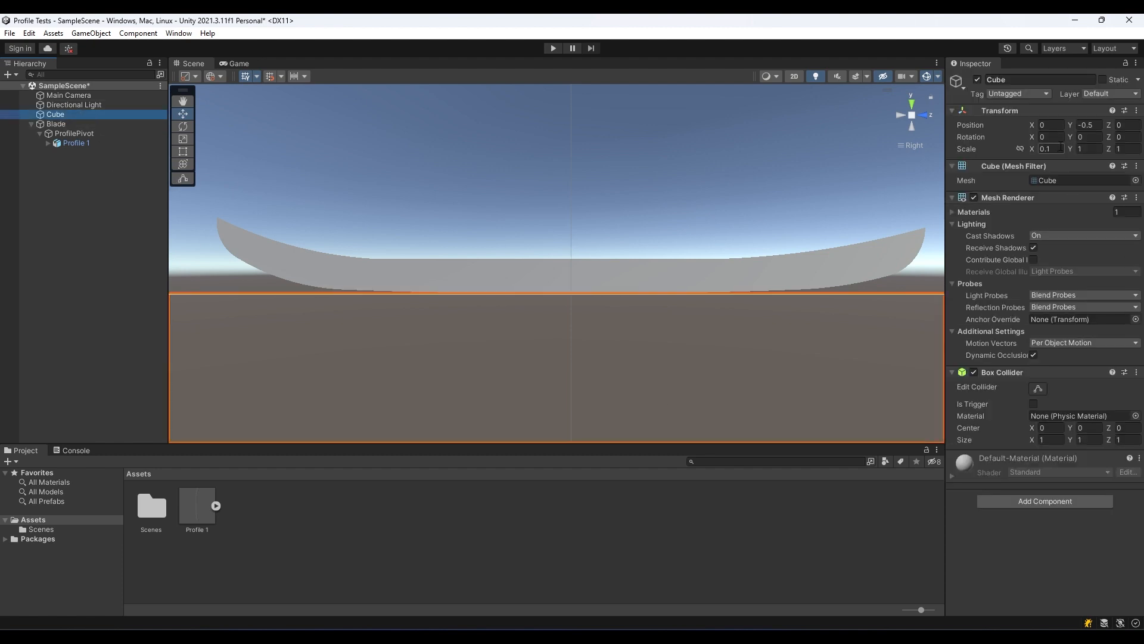
{"action": "scroll", "coordinate": [778, 342], "scroll_direction": "down", "scroll_amount": 1}
Test rocking the blade by varying ProfilePivot's X rotation, and reset that rotation to 0.
{"action": "left_click", "coordinate": [81, 134]}
{"action": "left_click_drag", "start_coordinate": [1032, 136], "coordinate": [1056, 136]}
{"action": "left_click", "coordinate": [1056, 136]}
{"action": "type", "text": "0"}
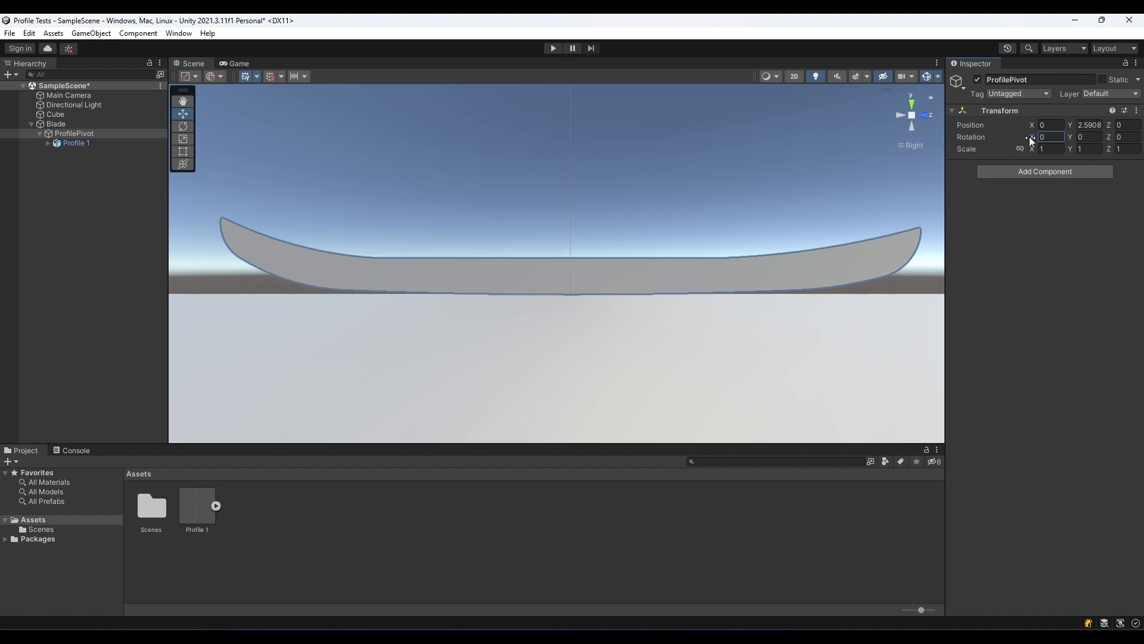
{"action": "left_click_drag", "start_coordinate": [1030, 139], "coordinate": [1026, 154]}
{"action": "left_click", "coordinate": [1050, 136]}
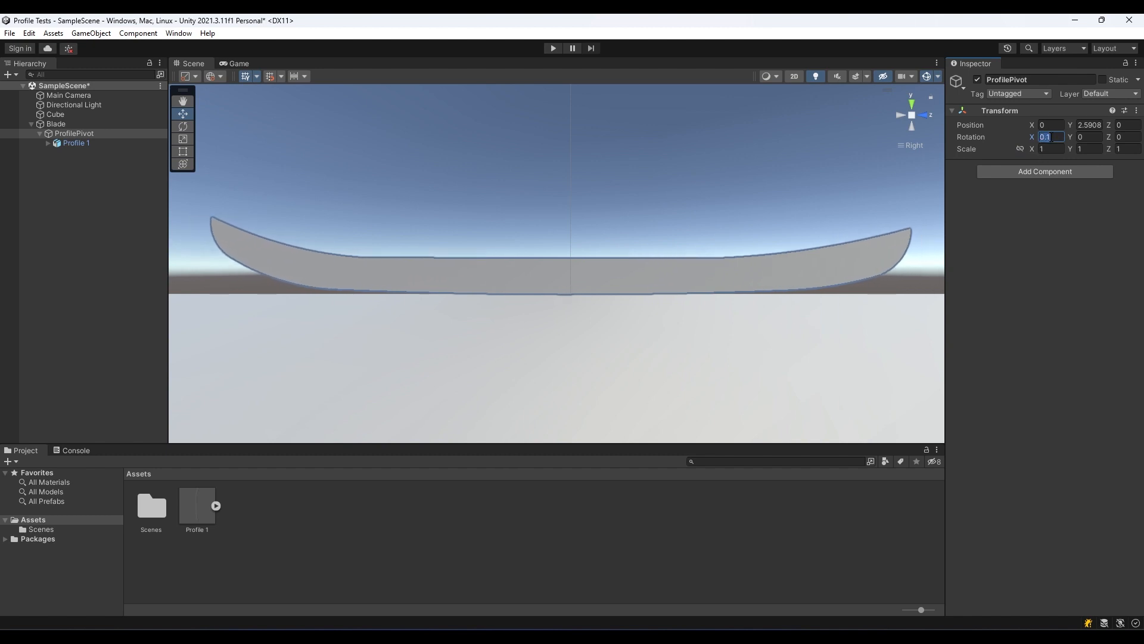
{"action": "type", "text": "0"}
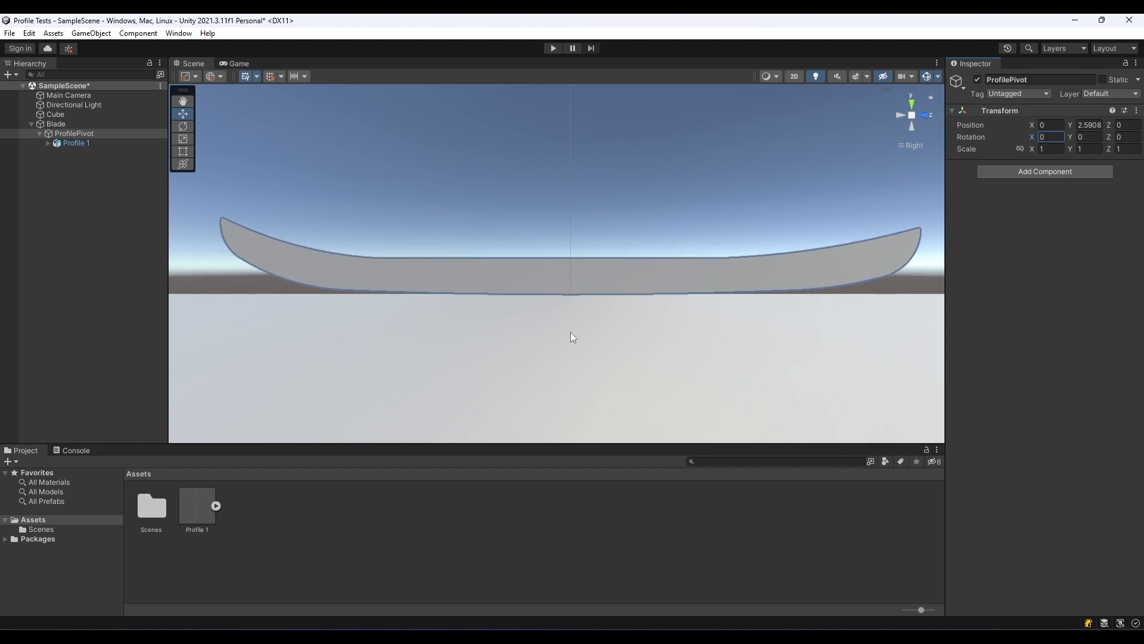